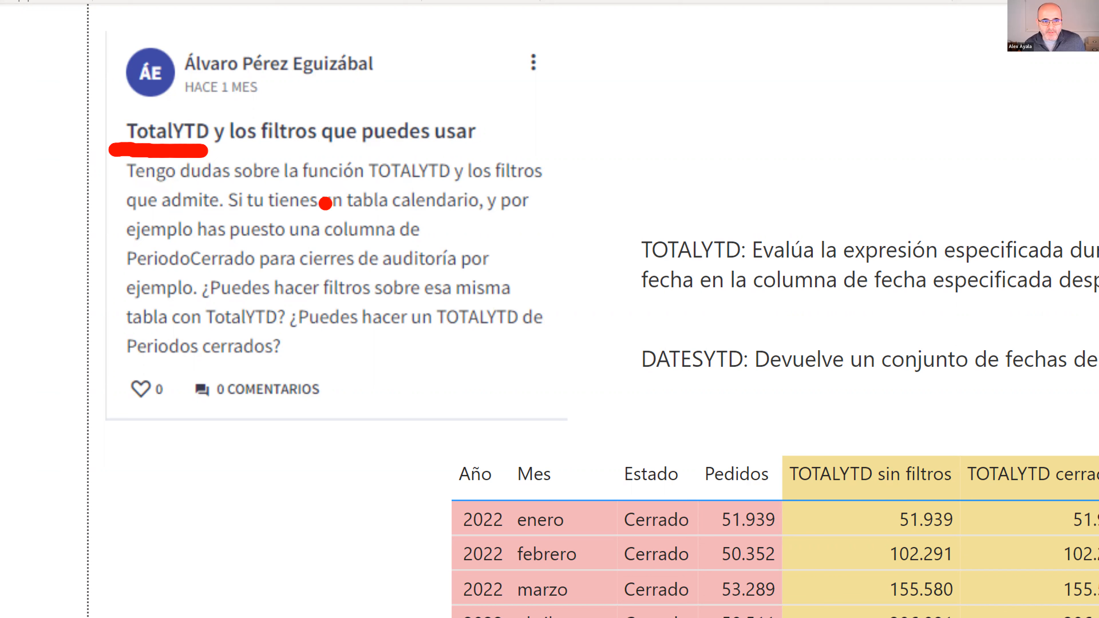
# Underline "los filtros que admite" in red and "calendario" and "PeriodoCerrado" in blue in the forum question.
pyautogui.moveTo(473, 187); pyautogui.dragTo(541, 187)
pyautogui.moveTo(209, 215); pyautogui.dragTo(114, 217)
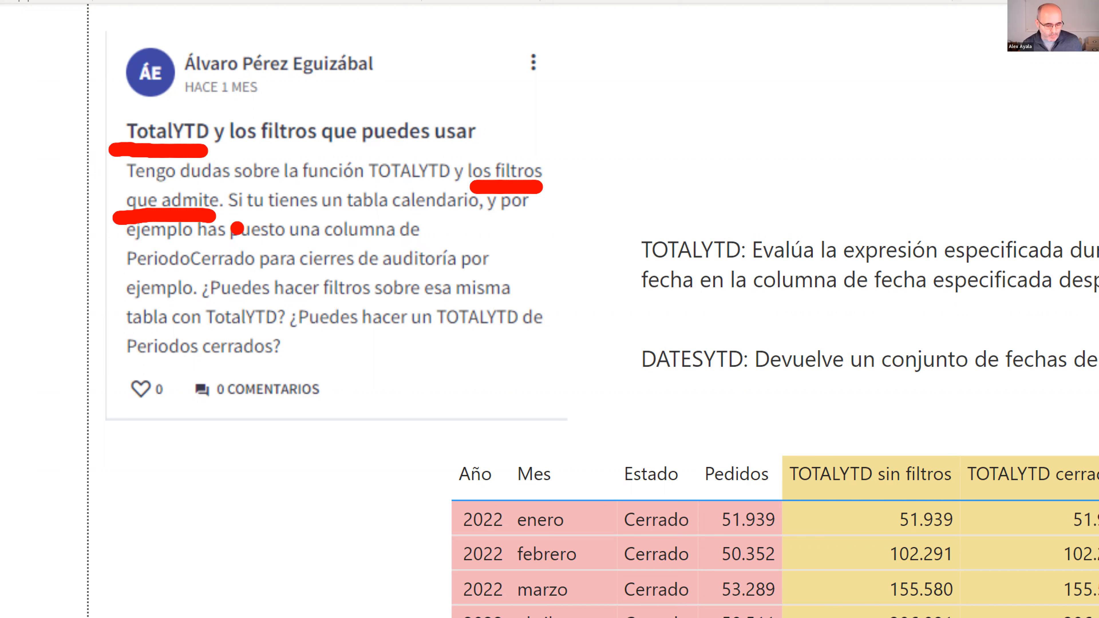
pyautogui.press('b')
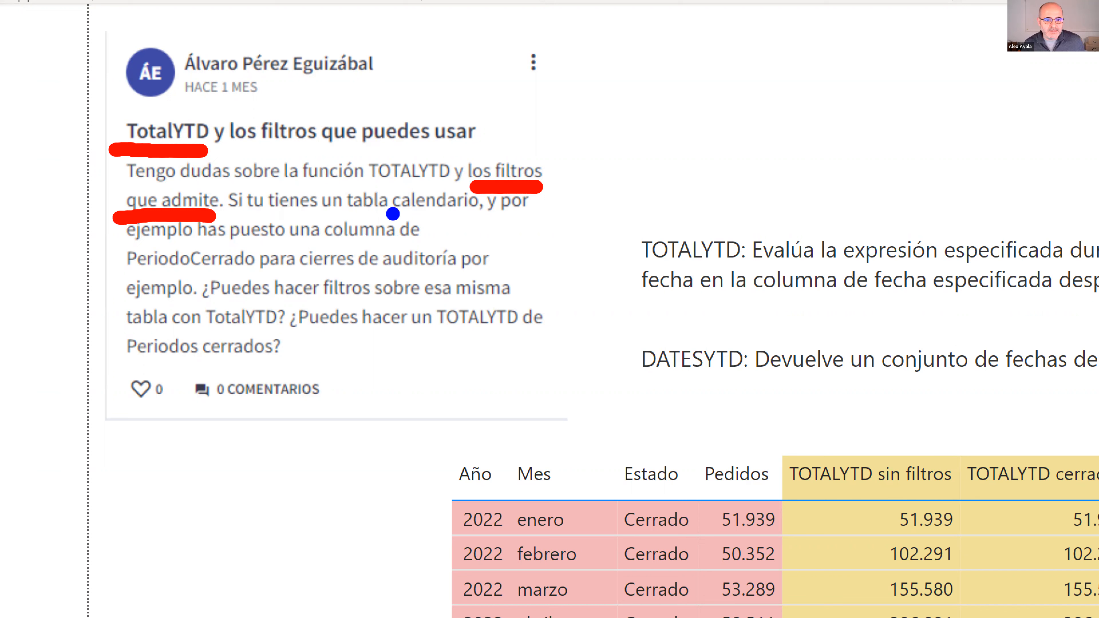
pyautogui.moveTo(474, 215); pyautogui.dragTo(392, 215)
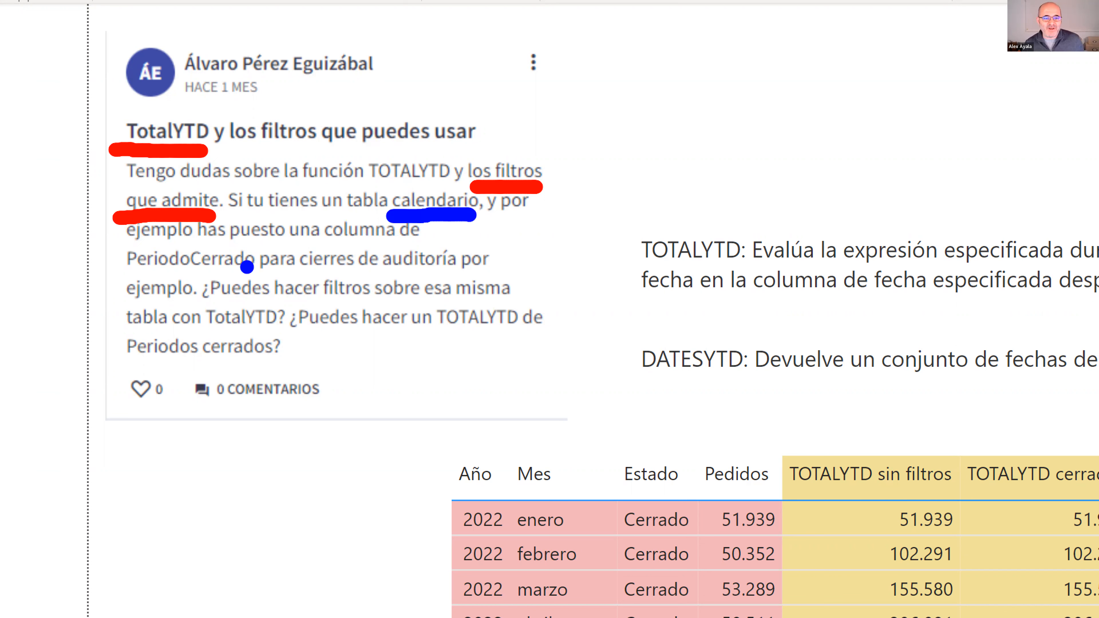
pyautogui.moveTo(241, 275)
pyautogui.mouseDown()
pyautogui.moveTo(260, 270)
pyautogui.moveTo(134, 277)
pyautogui.mouseUp()
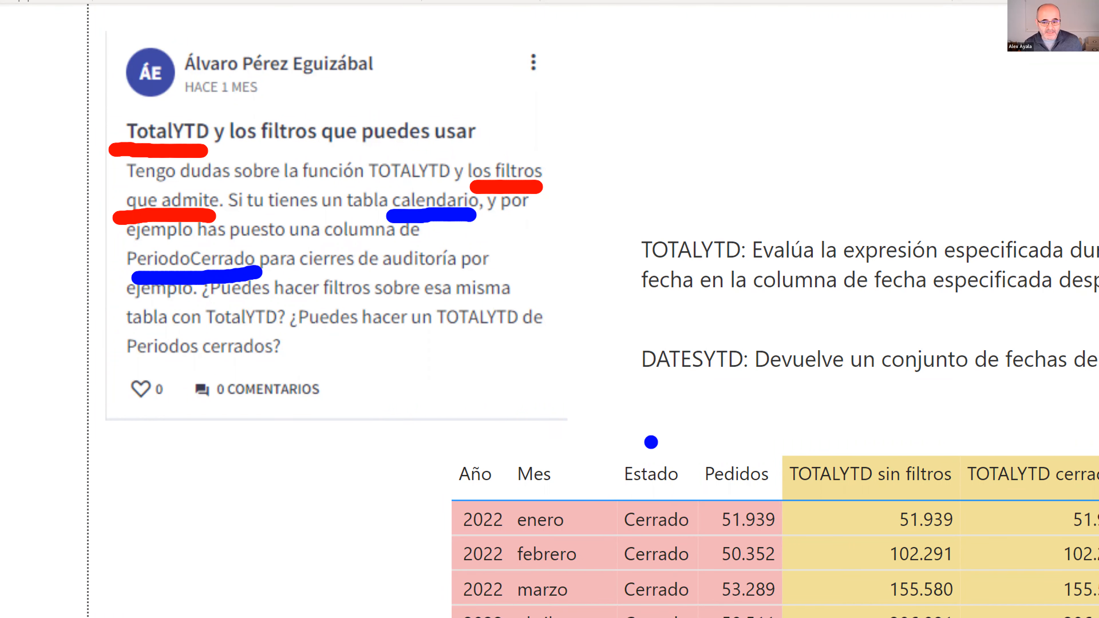
# Draw a blue arrow to the Estado column header, underline "TotalYTD" in the question, and leave annotation mode.
pyautogui.moveTo(655, 448); pyautogui.dragTo(656, 192)
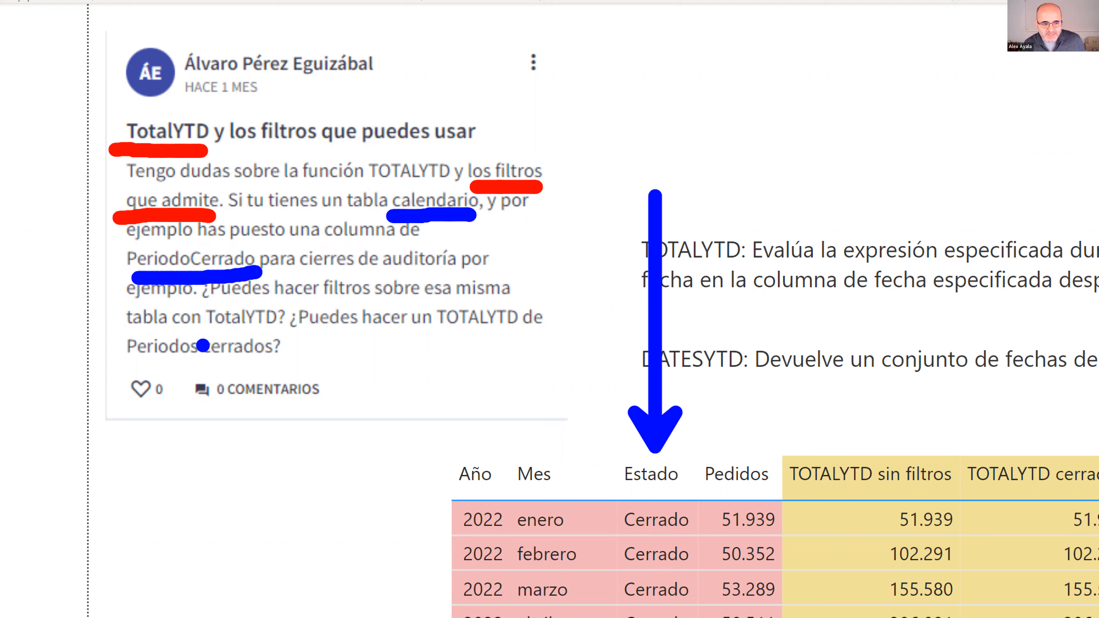
pyautogui.moveTo(278, 336); pyautogui.dragTo(203, 337)
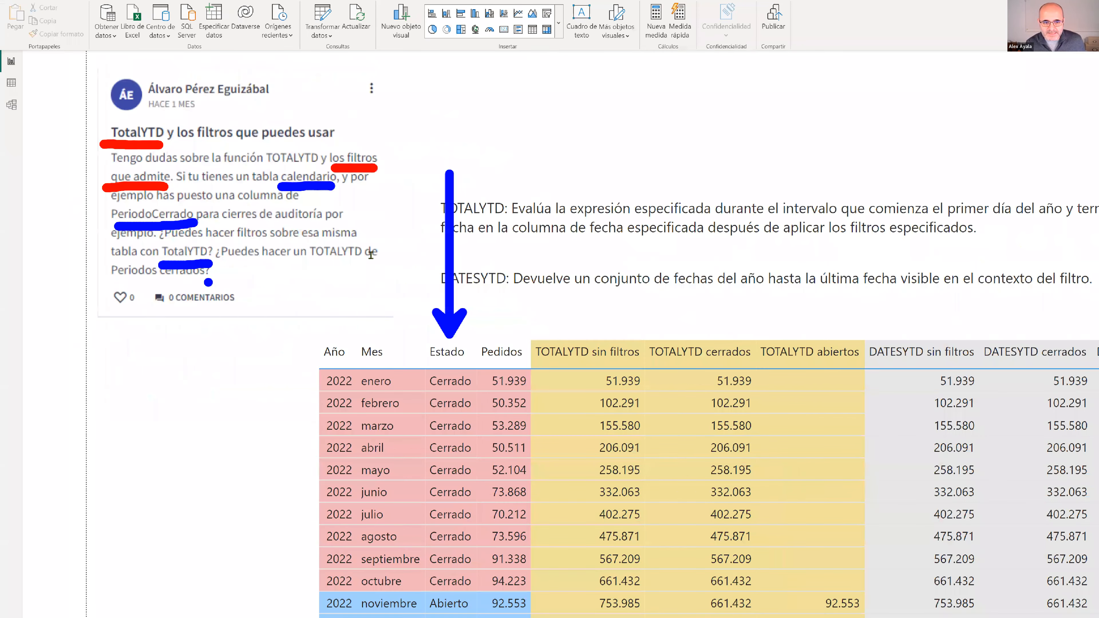
pyautogui.press('Escape')
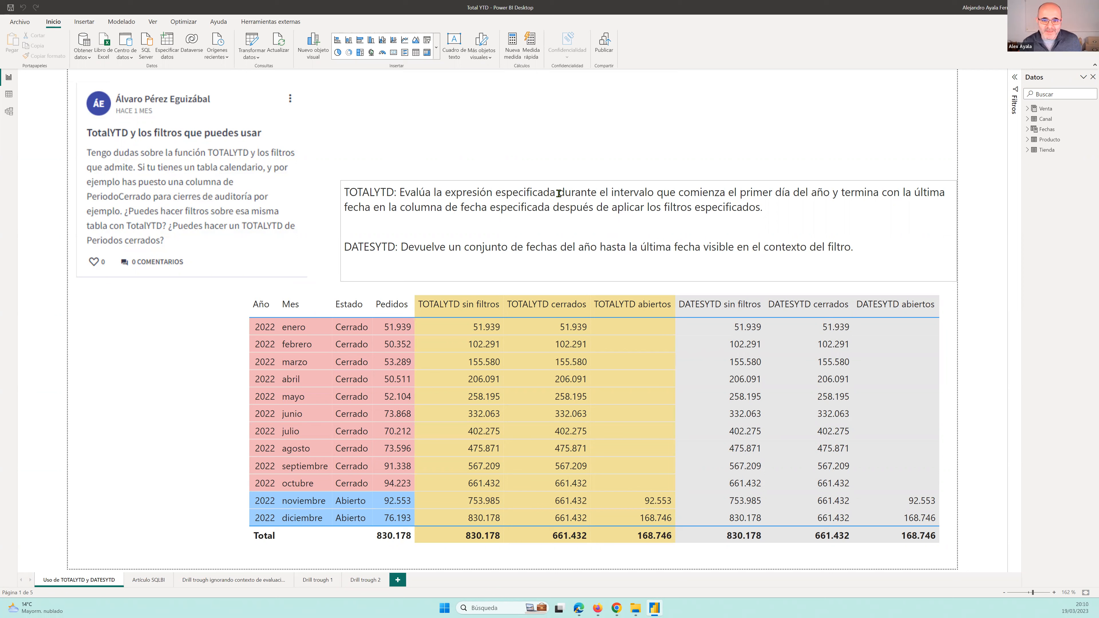
# Highlight "Evalúa la expresión especificada", "intervalo" and "primer día del año" one after another in the TOTALYTD definition.
pyautogui.moveTo(555, 194); pyautogui.dragTo(399, 191)
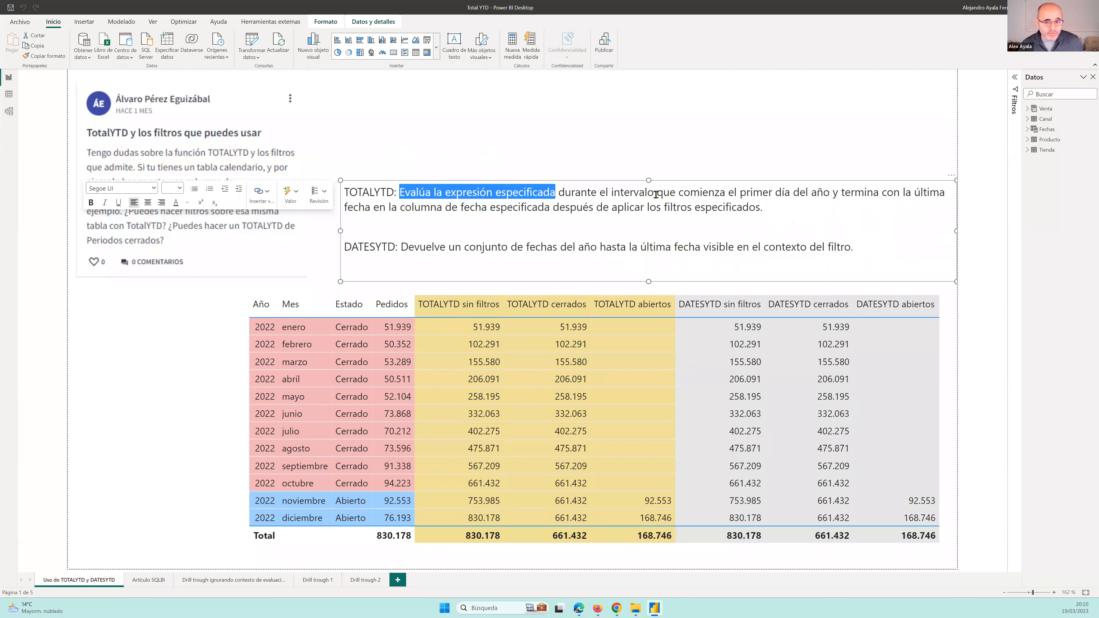
pyautogui.moveTo(656, 194); pyautogui.dragTo(609, 192)
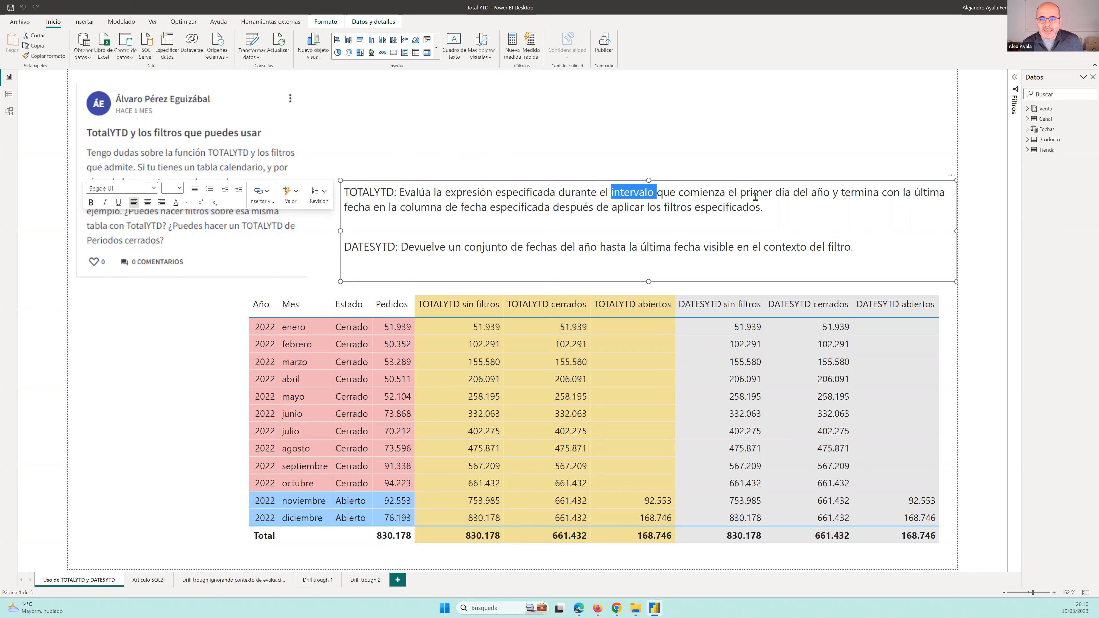
pyautogui.moveTo(829, 192); pyautogui.dragTo(740, 192)
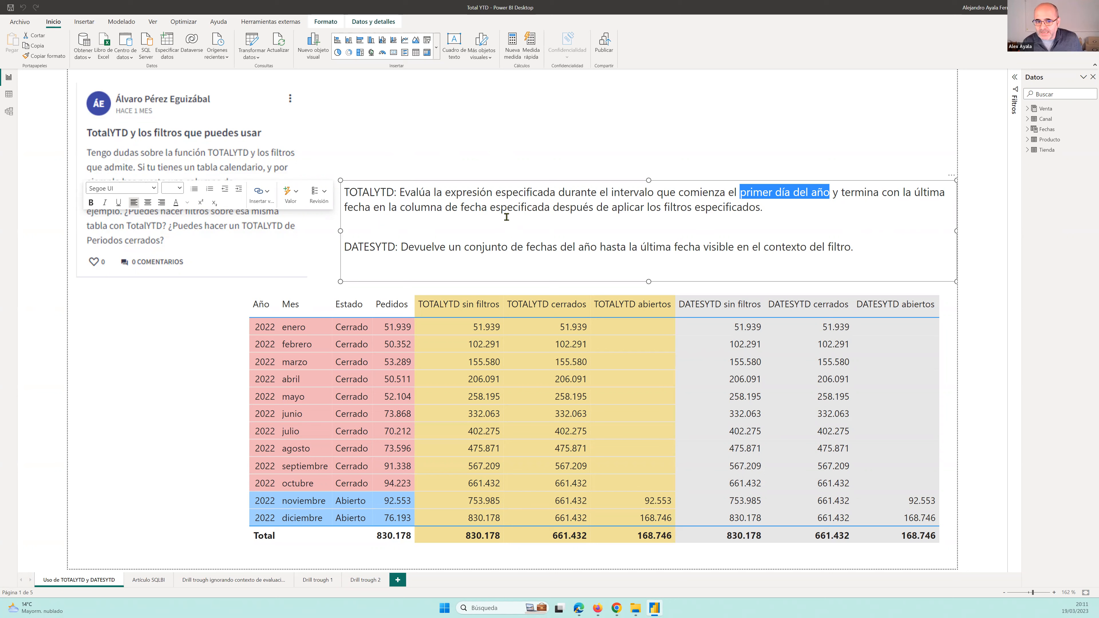
# Move the text box with the TOTALYTD and DATESYTD definitions up to near the page's upper edge.
pyautogui.click(398, 260)
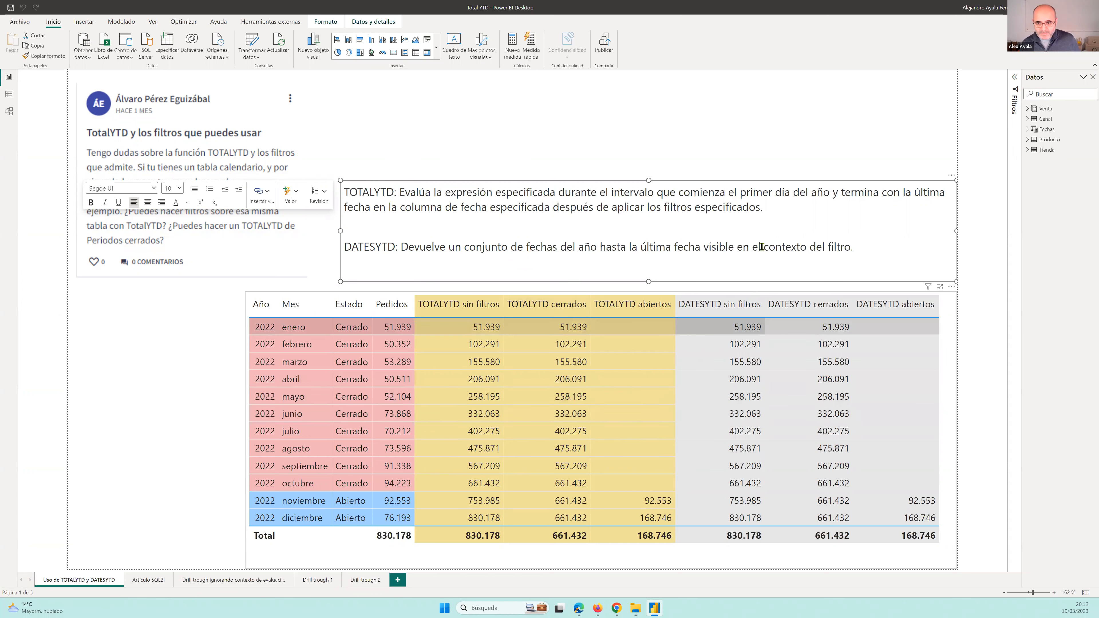
pyautogui.moveTo(736, 183); pyautogui.dragTo(745, 93)
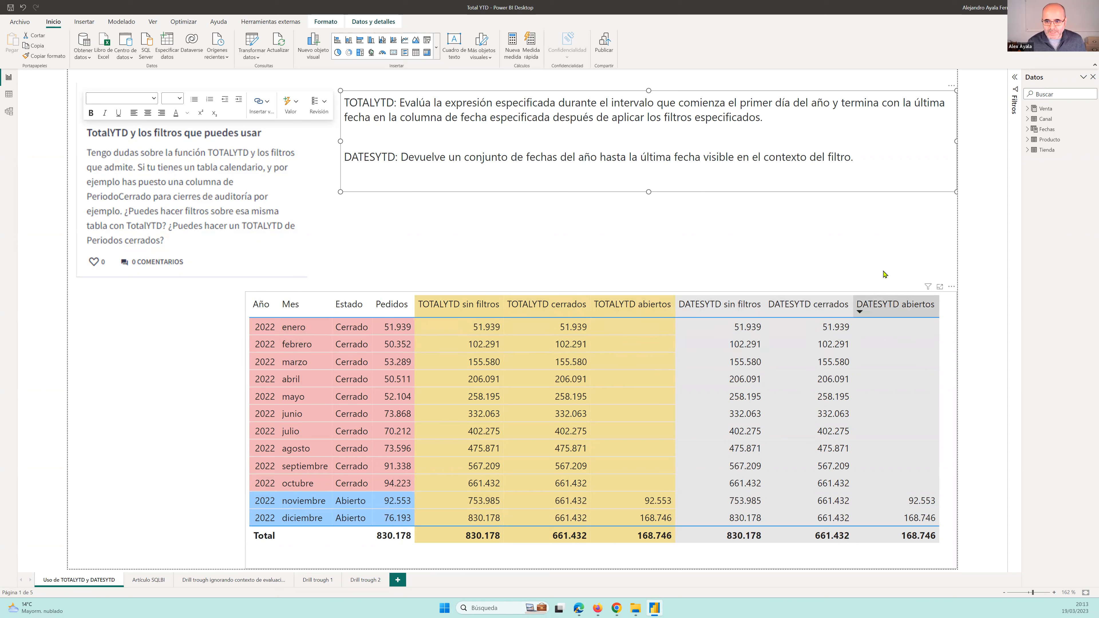
# Open the formula of the TOTALYTD sin filtros measure from Venta's "Uso de las funciones" folder and enlarge its text.
pyautogui.click(1032, 108)
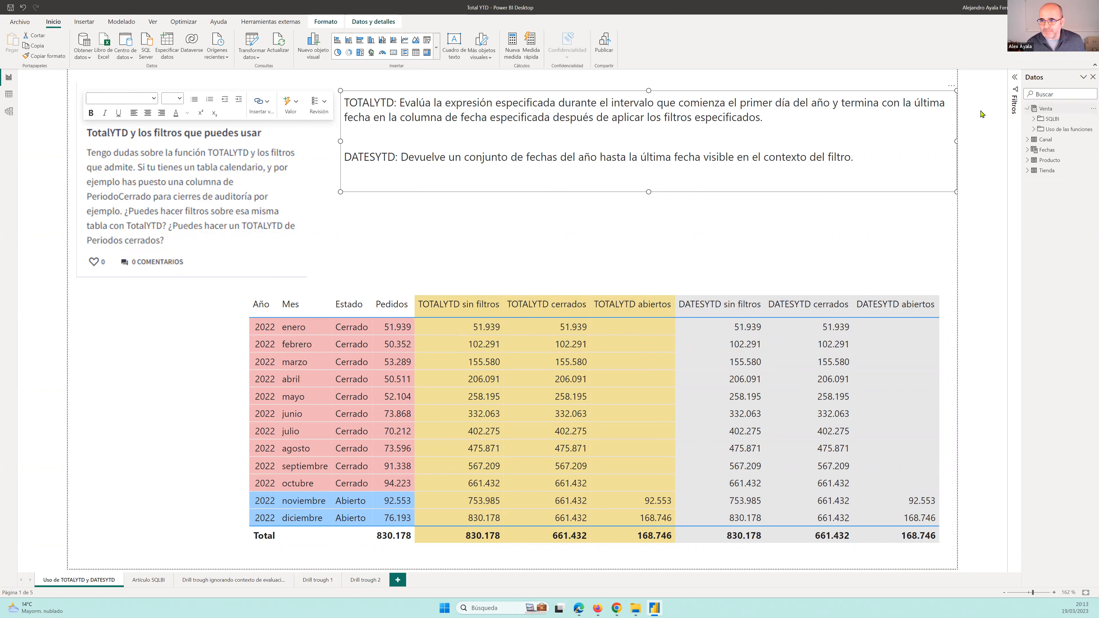
pyautogui.click(1034, 129)
pyautogui.moveTo(1022, 149); pyautogui.dragTo(962, 157)
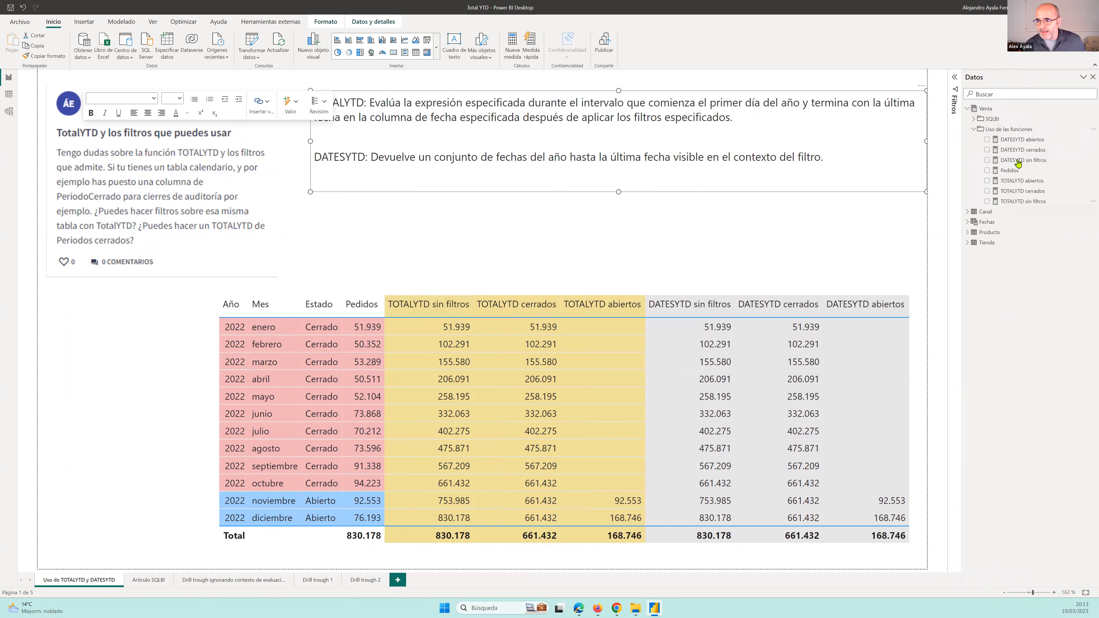
pyautogui.click(1025, 201)
pyautogui.scroll(3, 263, 78)
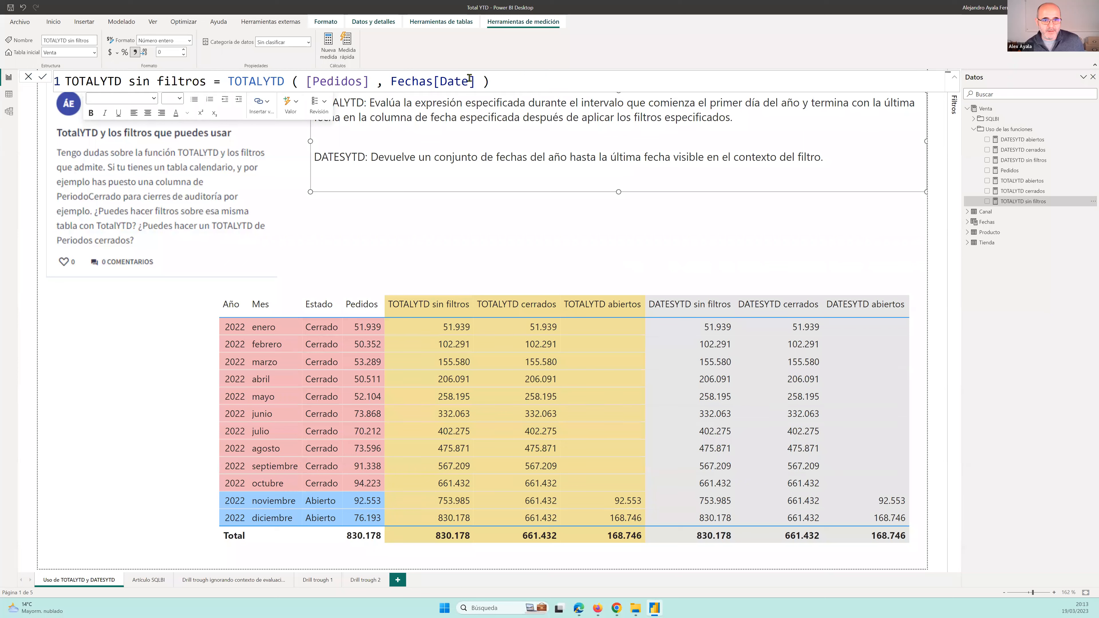
pyautogui.scroll(1, 470, 78)
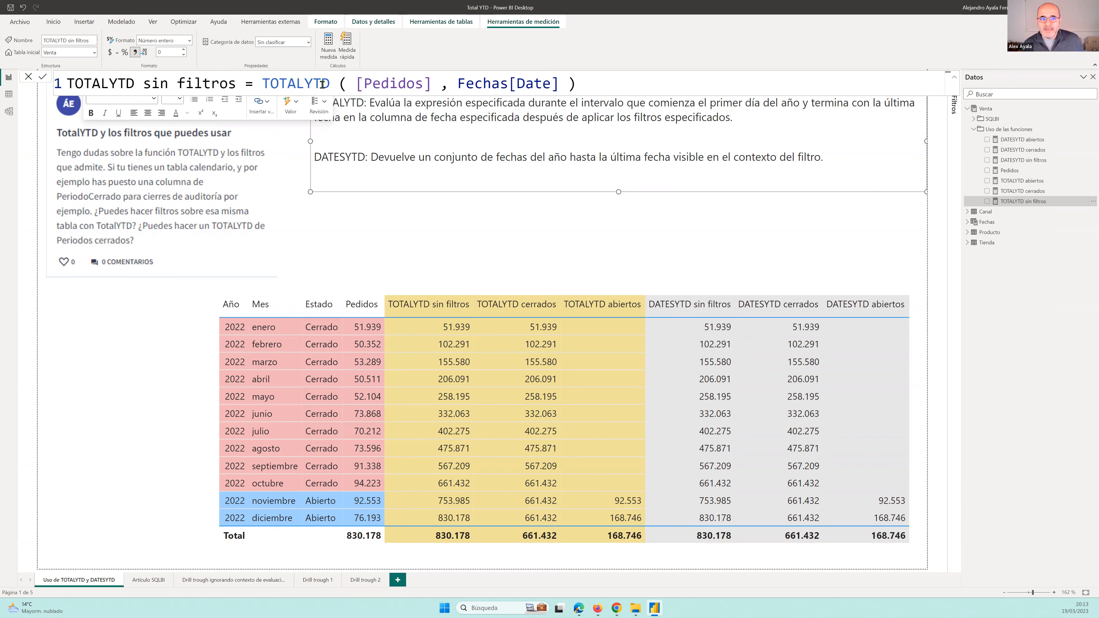
# Highlight the TOTALYTD function, the [Pedidos] expression and the Fechas[Date] column one by one in the formula.
pyautogui.moveTo(329, 83); pyautogui.dragTo(261, 84)
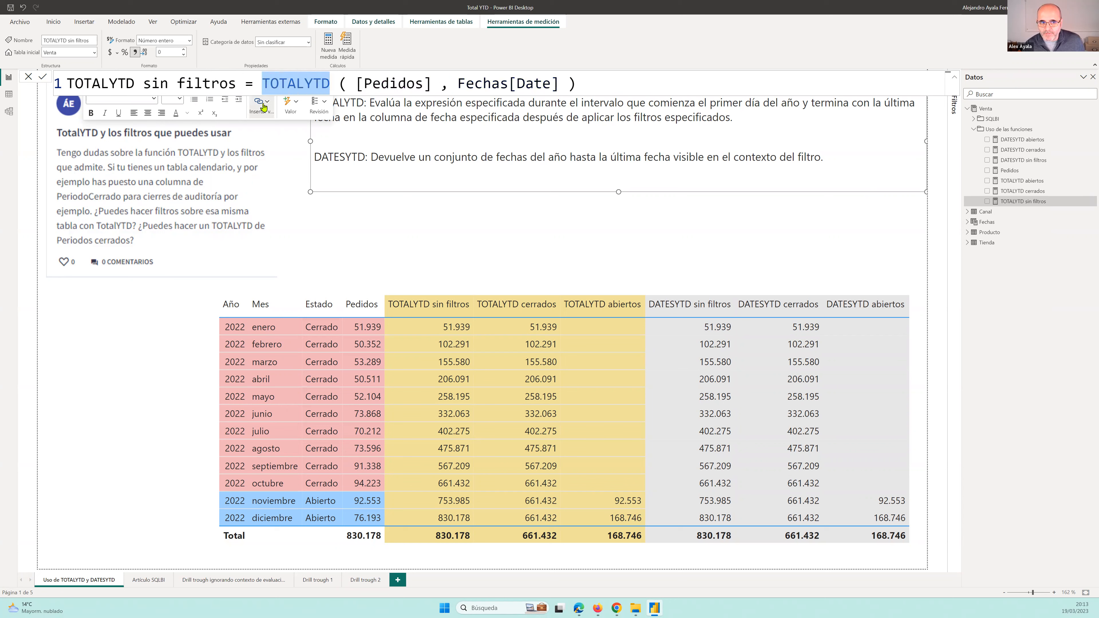
pyautogui.click(430, 83)
pyautogui.moveTo(430, 83); pyautogui.dragTo(358, 83)
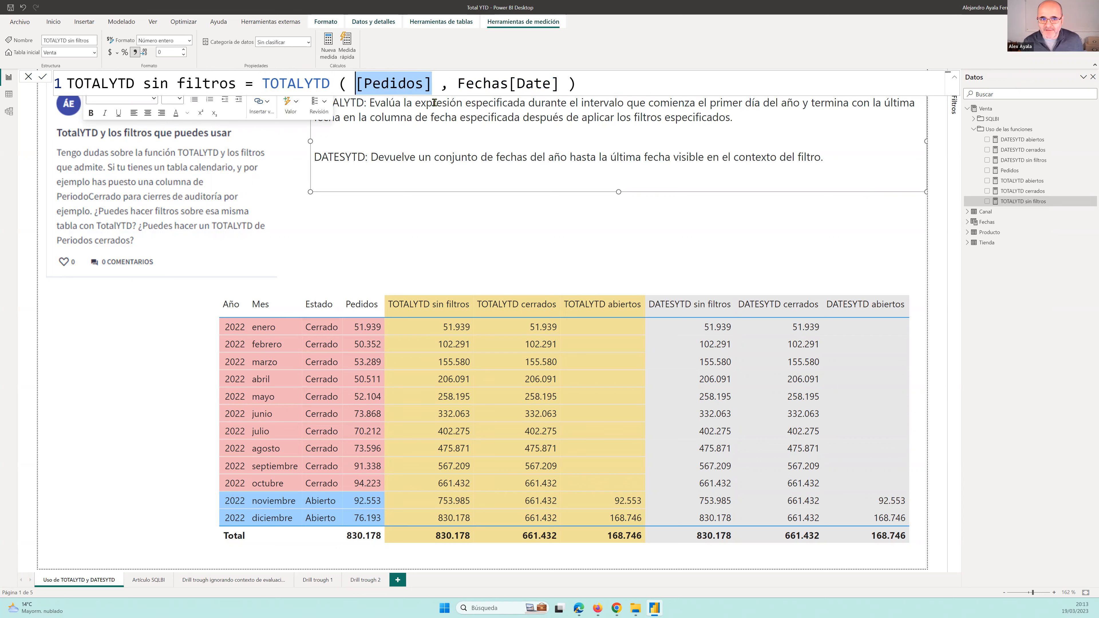
pyautogui.moveTo(560, 84); pyautogui.dragTo(458, 83)
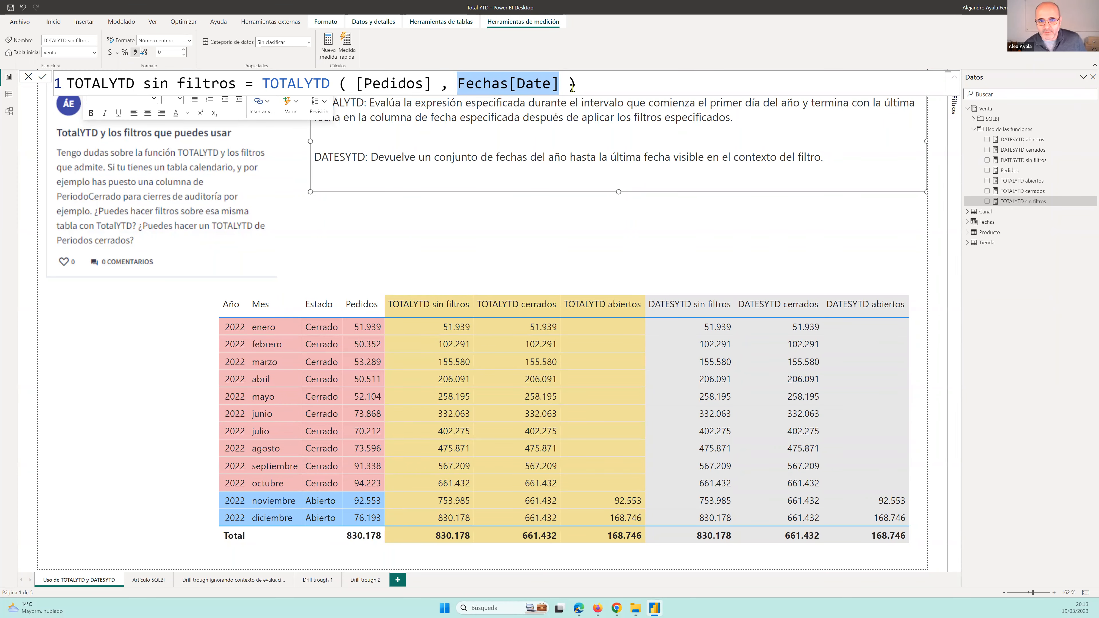
# Add a comma after Fechas[Date] to show the argument hint, and underline Pedidos and Expresión in blue.
pyautogui.click(563, 83)
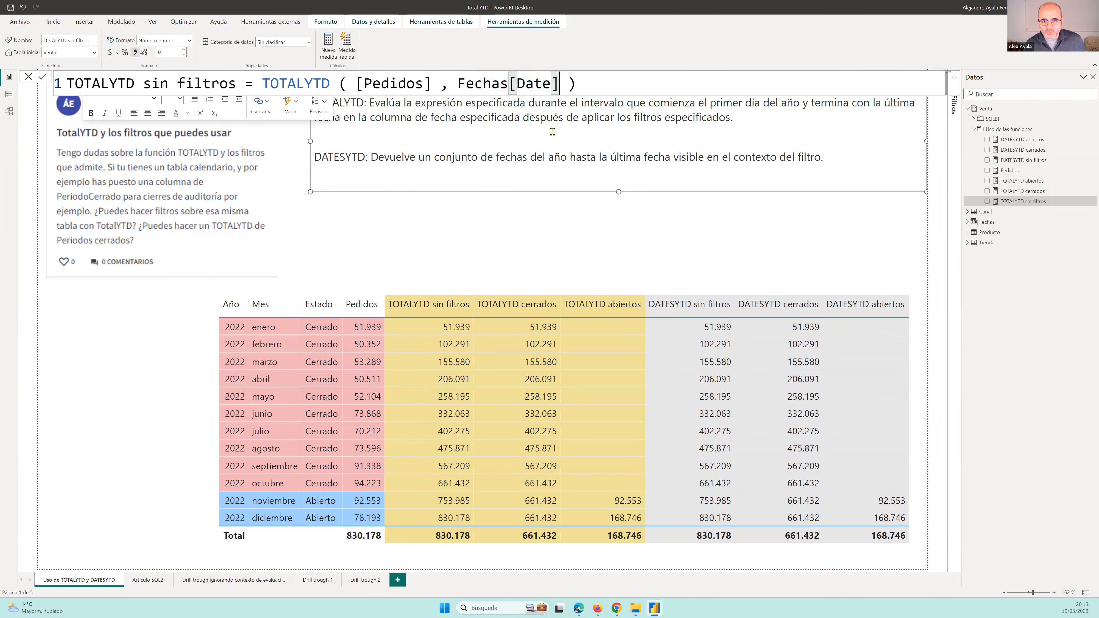
pyautogui.write(',')
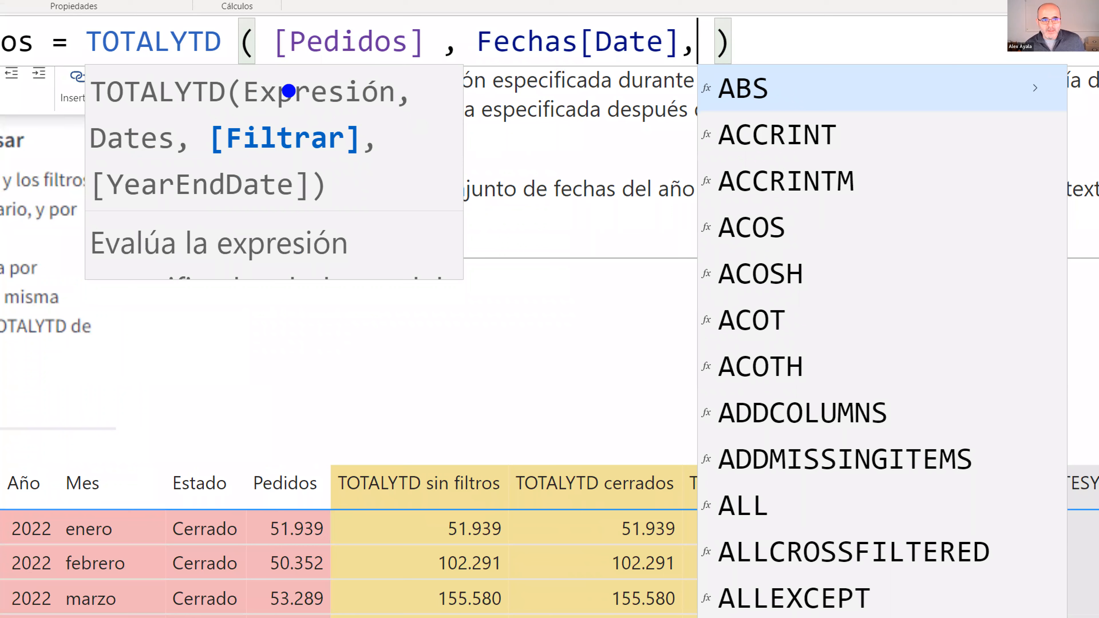
pyautogui.moveTo(402, 63); pyautogui.dragTo(295, 65)
pyautogui.moveTo(385, 111); pyautogui.dragTo(242, 116)
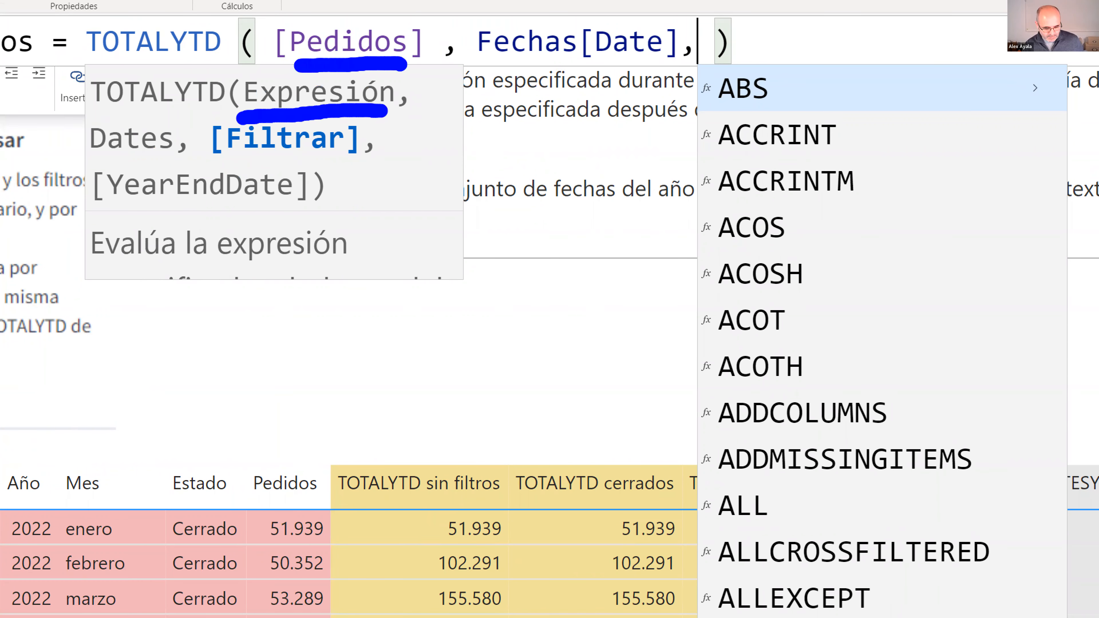
# Underline Fechas[Date] and Dates in red, Filtrar in green and YearEndDate in pink, and clear all the marks.
pyautogui.moveTo(671, 61); pyautogui.dragTo(472, 65)
pyautogui.moveTo(169, 163); pyautogui.dragTo(81, 164)
pyautogui.press('g')
pyautogui.moveTo(346, 164); pyautogui.dragTo(217, 165)
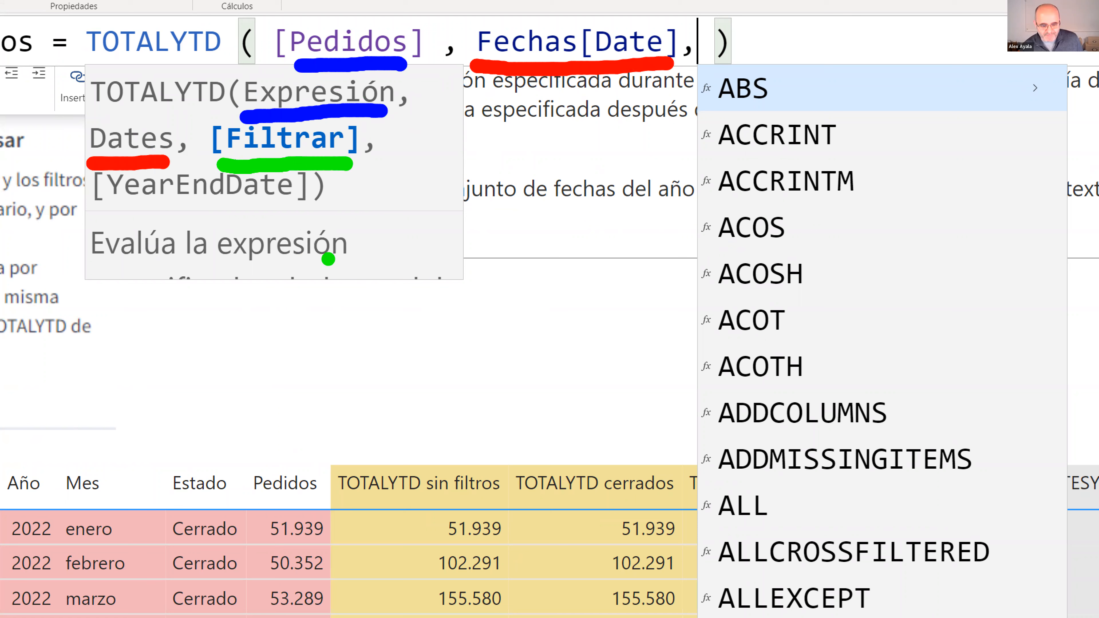
pyautogui.press('p')
pyautogui.moveTo(302, 208); pyautogui.dragTo(86, 210)
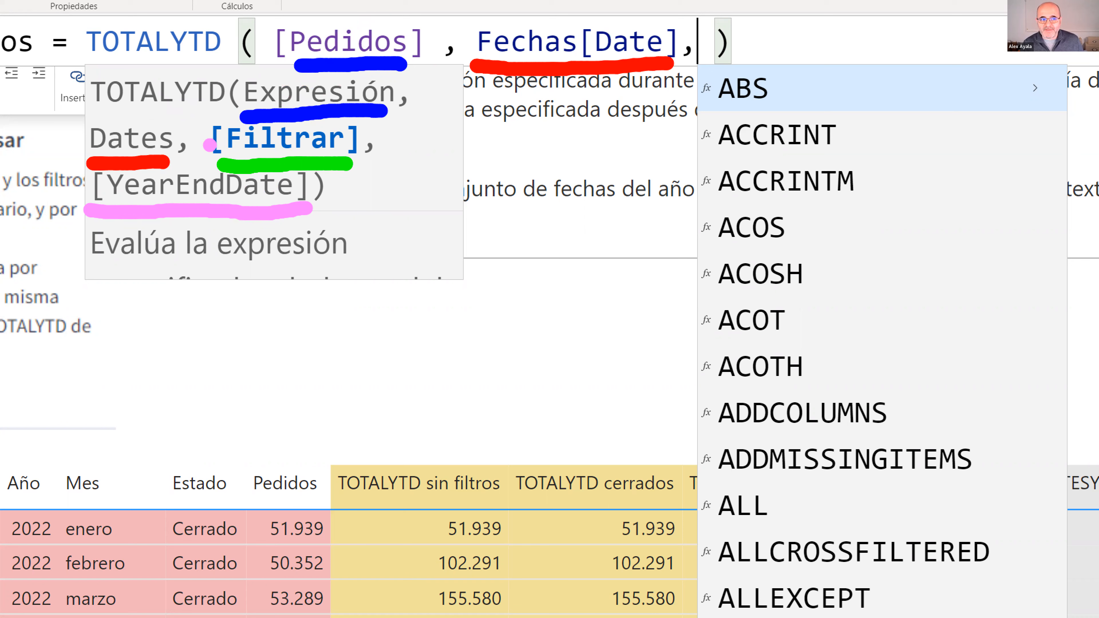
pyautogui.press('e')
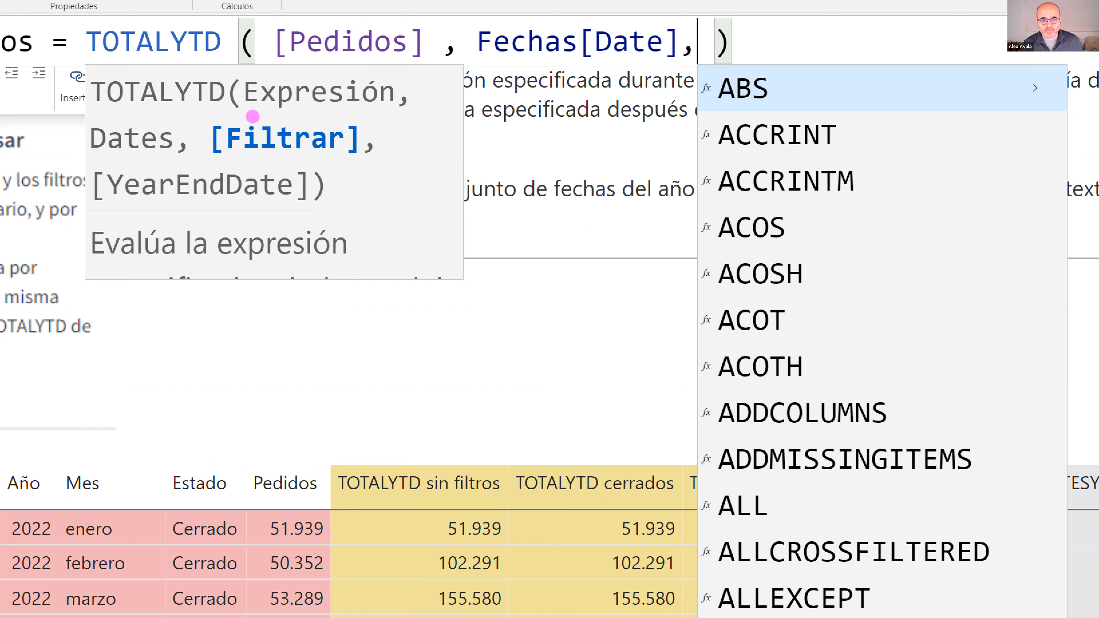
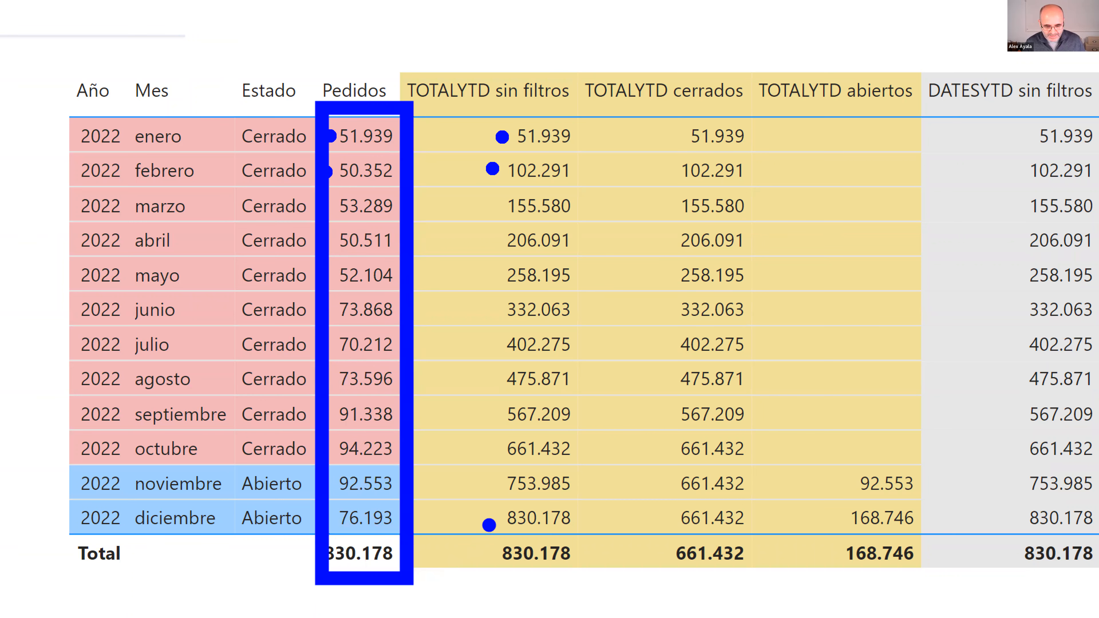
# Clear the earlier marks, draw a blue arrow to December's TOTALYTD sin filtros value, and circle the Pedidos total.
pyautogui.press('e')
pyautogui.moveTo(492, 519); pyautogui.dragTo(139, 515)
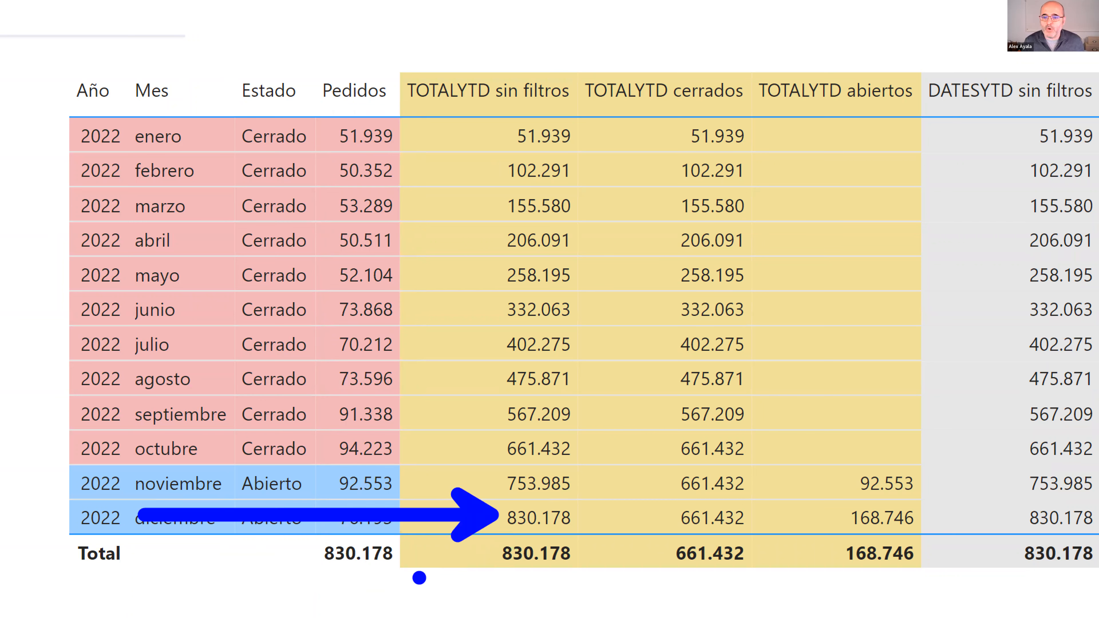
pyautogui.moveTo(395, 523)
pyautogui.mouseDown()
pyautogui.moveTo(399, 536)
pyautogui.moveTo(315, 527)
pyautogui.moveTo(308, 568)
pyautogui.moveTo(380, 595)
pyautogui.moveTo(400, 532)
pyautogui.mouseUp()
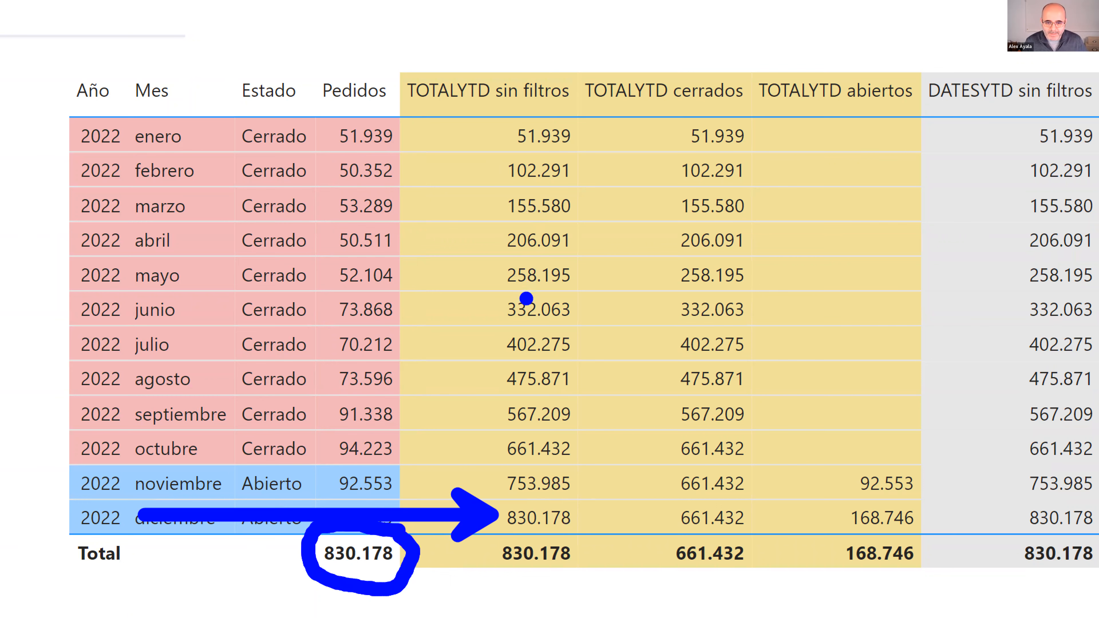
pyautogui.press('Escape')
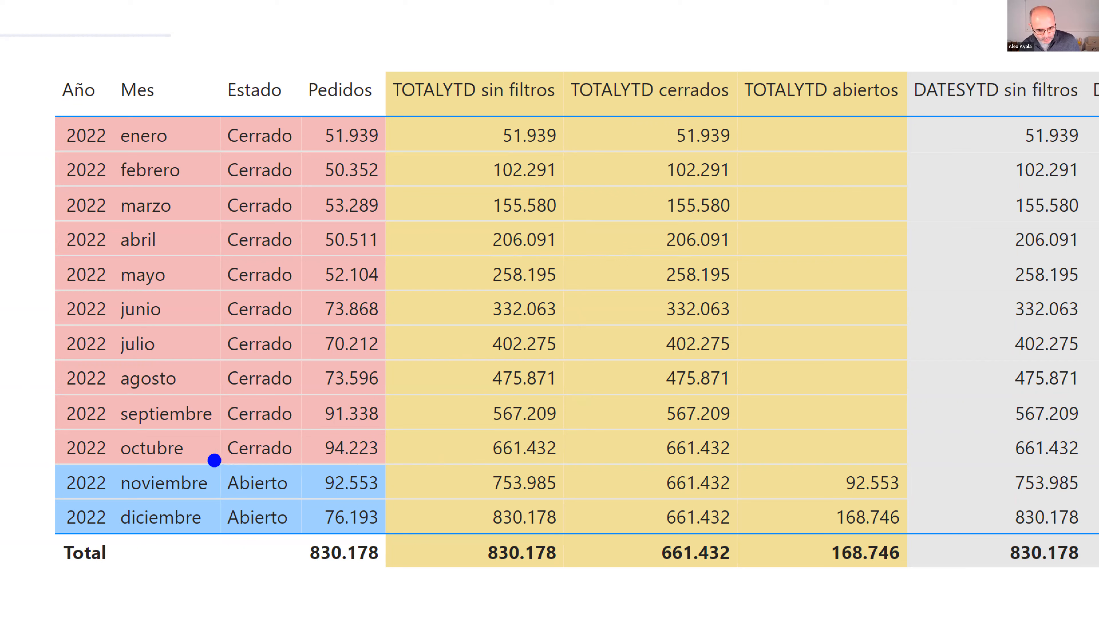
# Mark the October closing boundary and the open months under TOTALYTD cerrados, point an arrow at TOTALYTD abiertos, and clear the marks.
pyautogui.moveTo(211, 466); pyautogui.dragTo(774, 464)
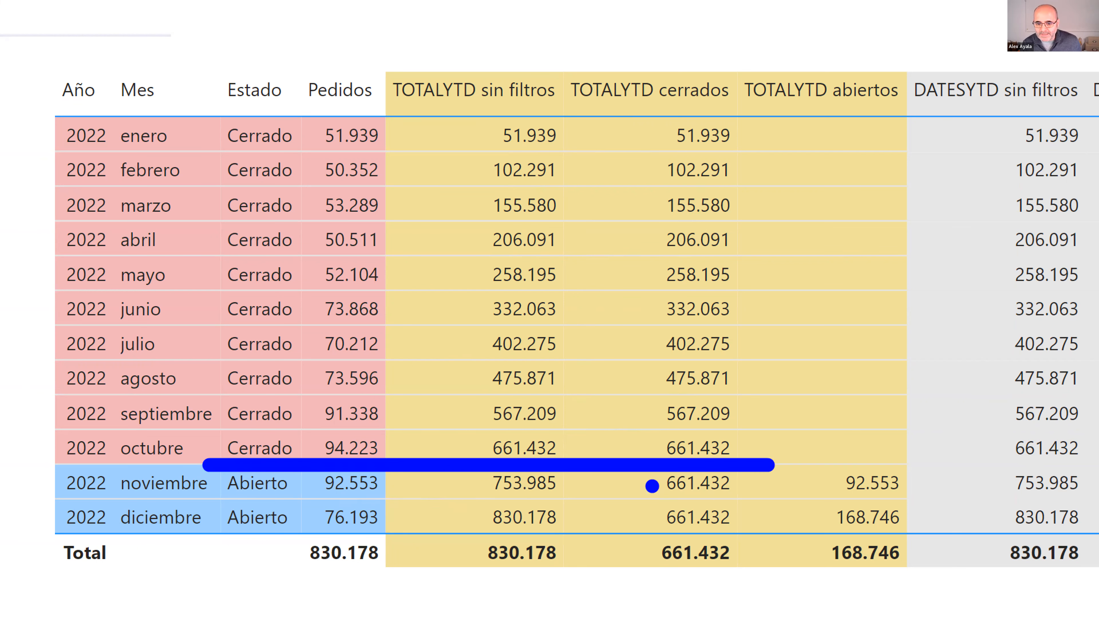
pyautogui.click(652, 485)
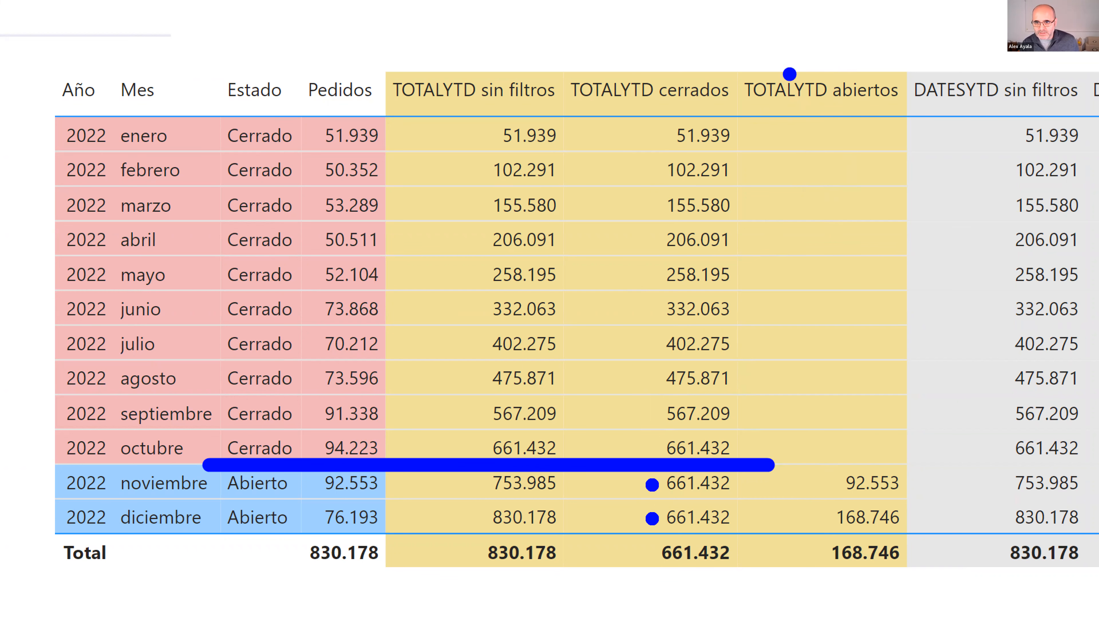
pyautogui.moveTo(816, 119); pyautogui.dragTo(816, 326)
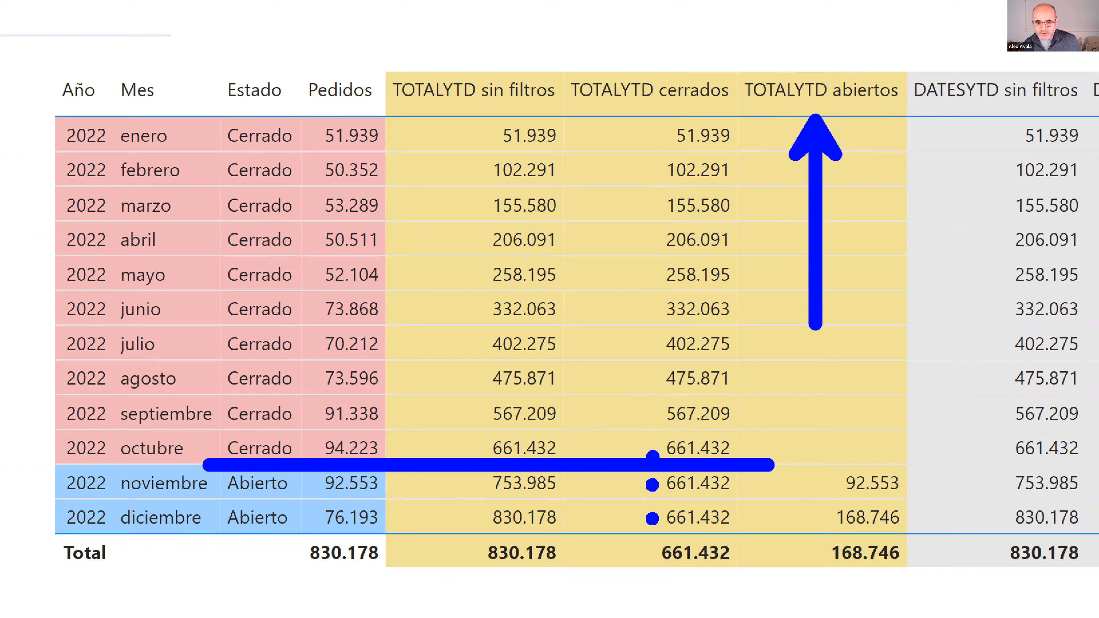
pyautogui.press('e')
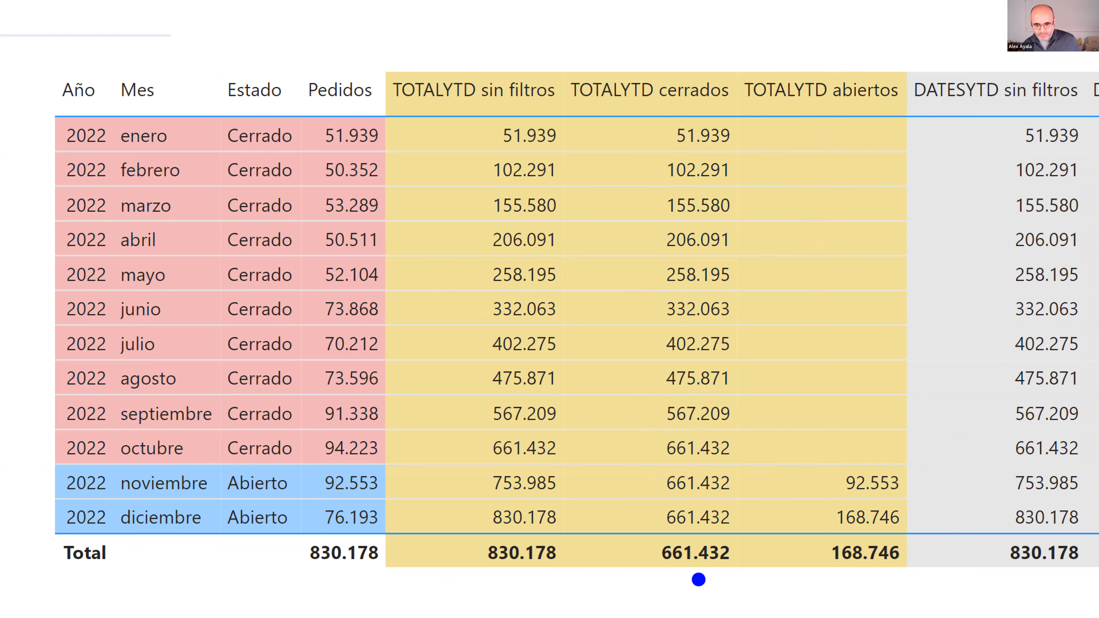
# Draw a blue arrow from November's Pedidos to its TOTALYTD abiertos value, and box December's value in that column.
pyautogui.moveTo(829, 483); pyautogui.dragTo(400, 483)
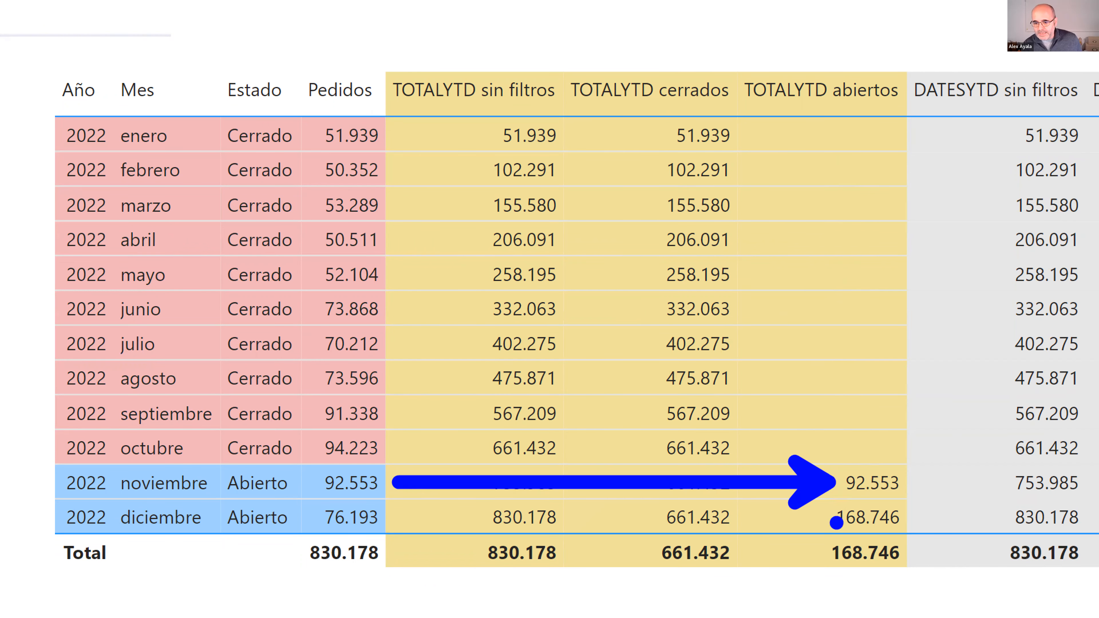
pyautogui.moveTo(817, 494)
pyautogui.mouseDown()
pyautogui.moveTo(874, 547)
pyautogui.moveTo(818, 494)
pyautogui.mouseUp()
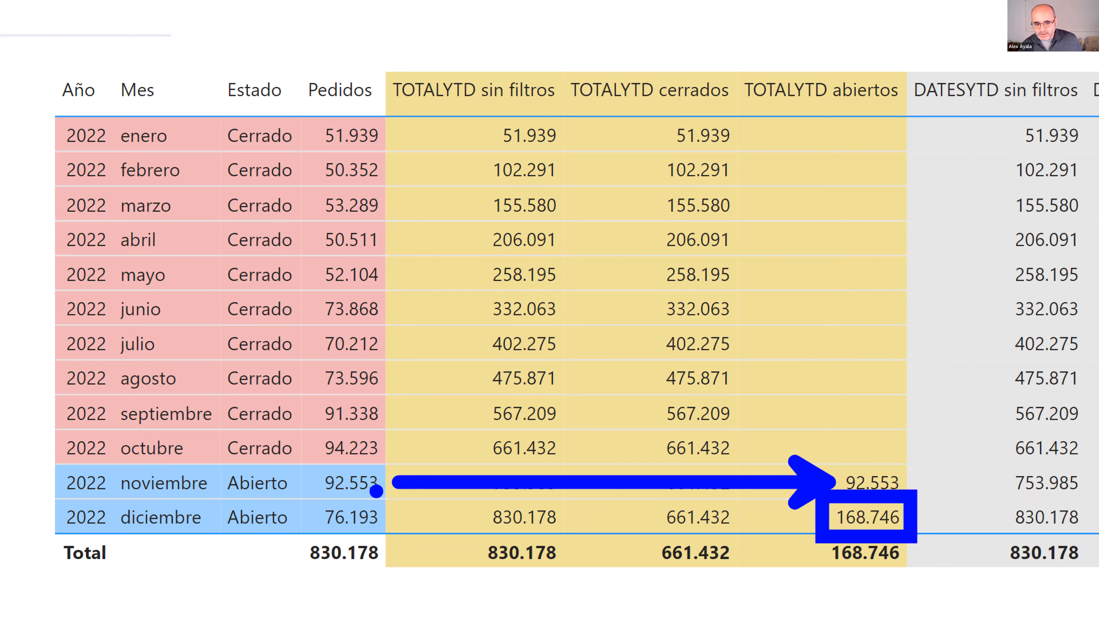
# Draw a blue box around the November and December Pedidos values, and clear all the marks.
pyautogui.moveTo(298, 461); pyautogui.dragTo(298, 465)
pyautogui.moveTo(371, 512); pyautogui.dragTo(399, 538)
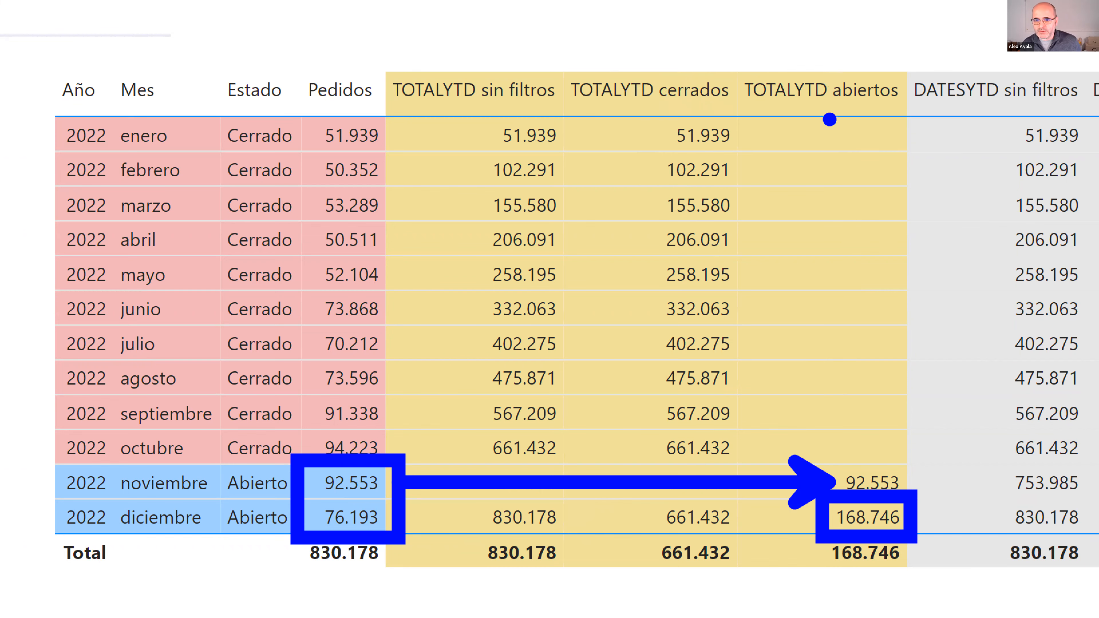
pyautogui.press('Escape')
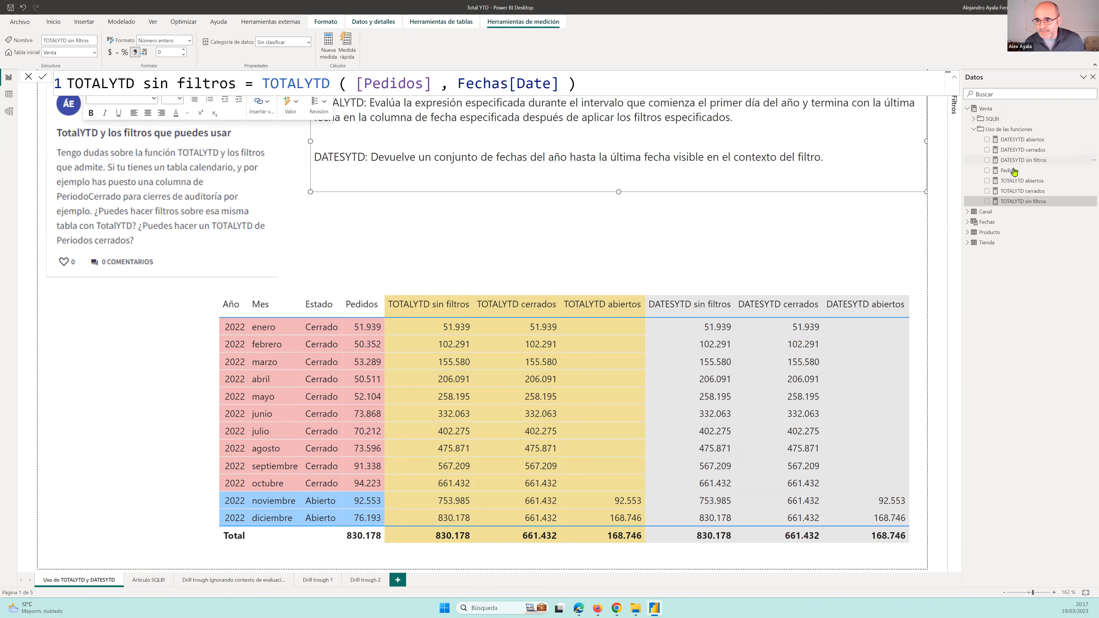
# Open the TOTALYTD cerrados measure and add ten blank lines below its formula.
pyautogui.click(1023, 191)
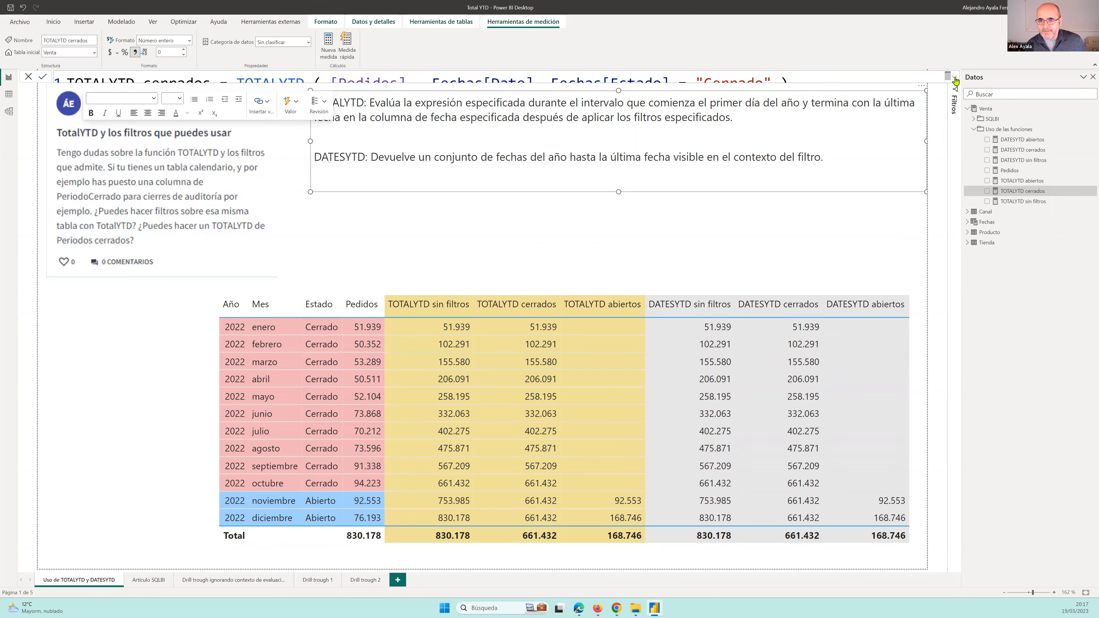
pyautogui.click(877, 78)
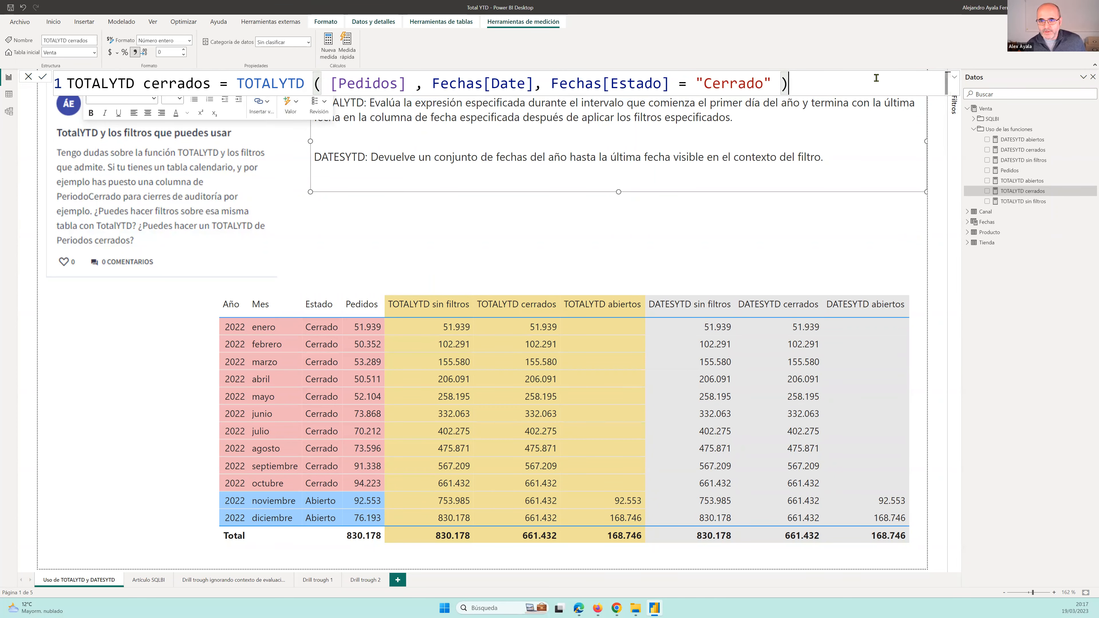
pyautogui.hotkey('shift', 'Return')
pyautogui.hotkey('shift', 'Return')
pyautogui.hotkey('shift', 'Return')
pyautogui.hotkey('shift', 'Return')
pyautogui.hotkey('shift', 'Return')
pyautogui.hotkey('shift', 'Return')
pyautogui.hotkey('shift', 'Return')
pyautogui.hotkey('shift', 'Return')
pyautogui.hotkey('shift', 'Return')
pyautogui.hotkey('shift', 'Return')
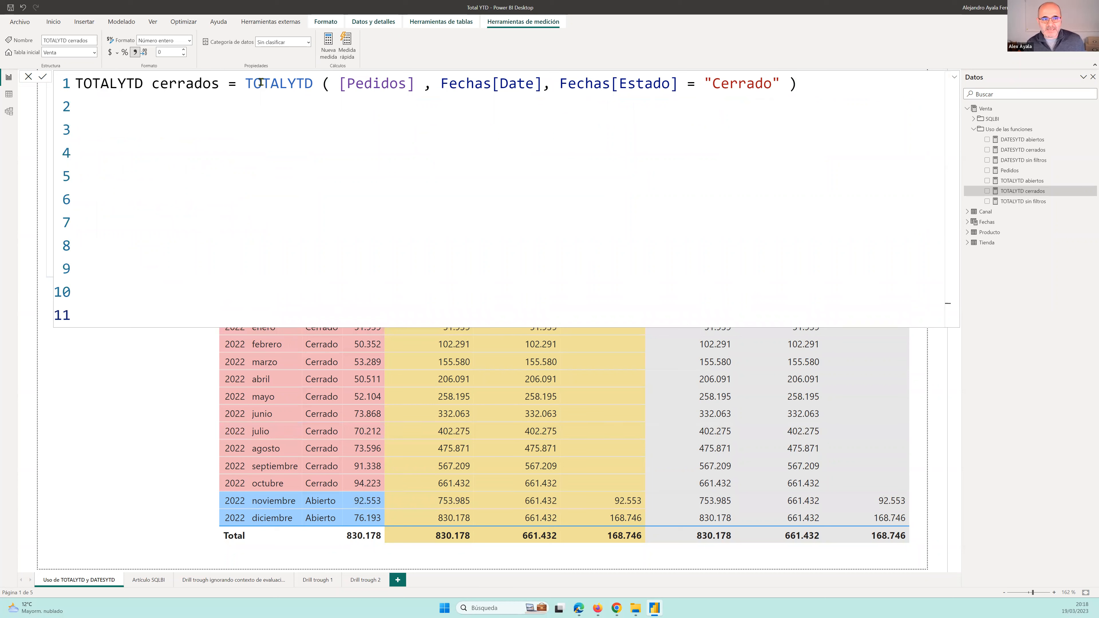
# Highlight TOTALYTD, [Pedidos], Fechas[Date] and the filter Fechas[Estado] = "Cerrado" one after another in the TOTALYTD cerrados formula.
pyautogui.moveTo(245, 84); pyautogui.dragTo(314, 79)
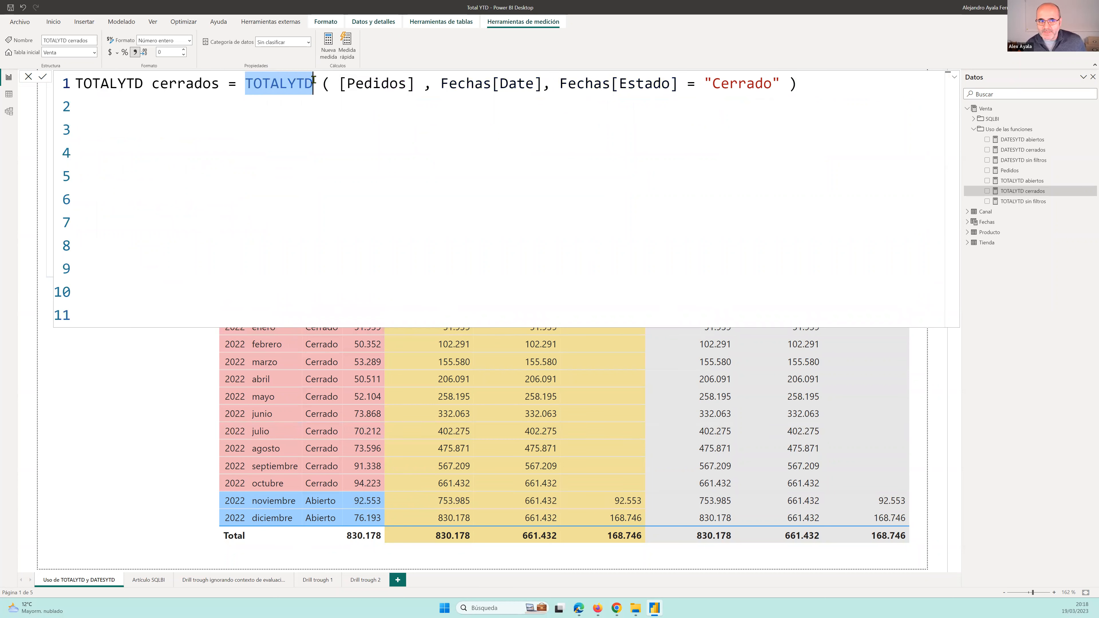
pyautogui.moveTo(410, 82); pyautogui.dragTo(342, 88)
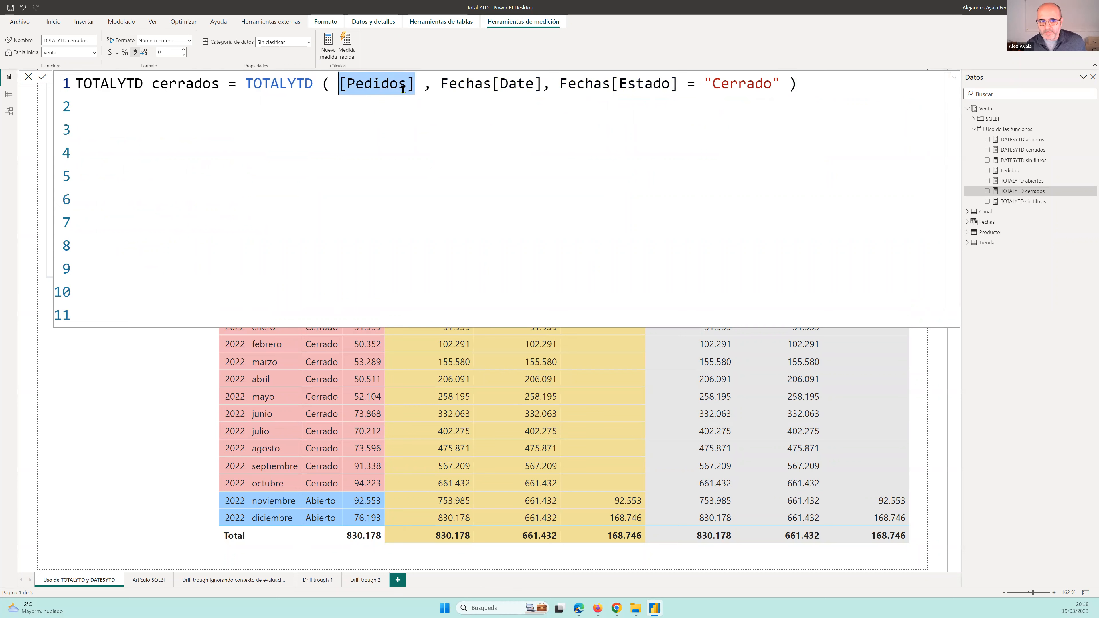
pyautogui.moveTo(541, 82); pyautogui.dragTo(446, 107)
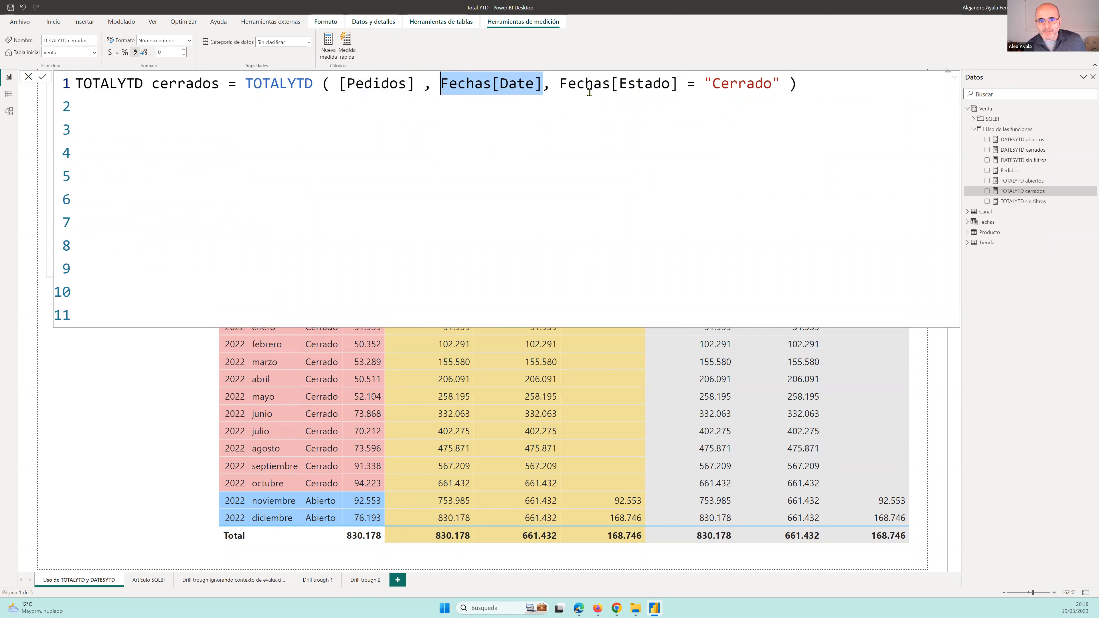
pyautogui.moveTo(780, 82); pyautogui.dragTo(556, 85)
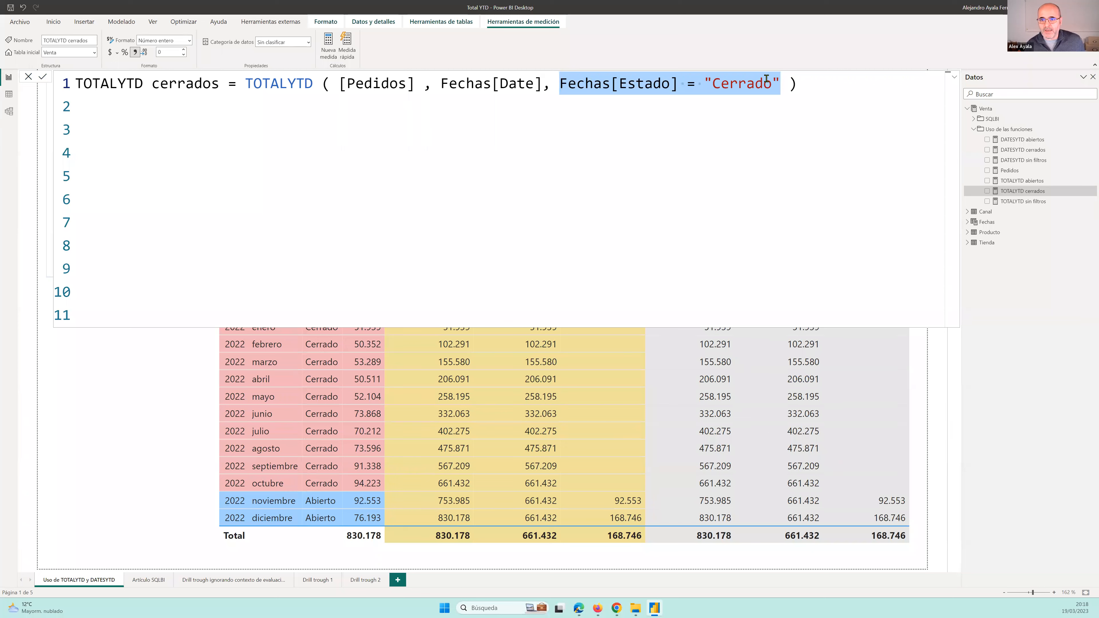
pyautogui.moveTo(789, 82); pyautogui.dragTo(695, 83)
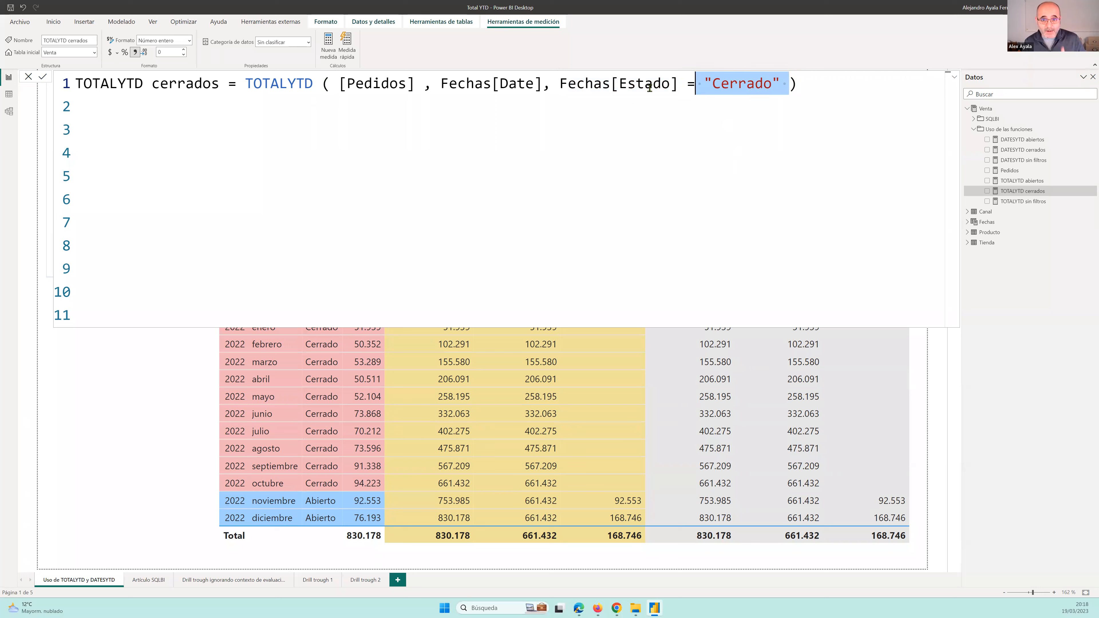
pyautogui.moveTo(560, 83); pyautogui.dragTo(789, 82)
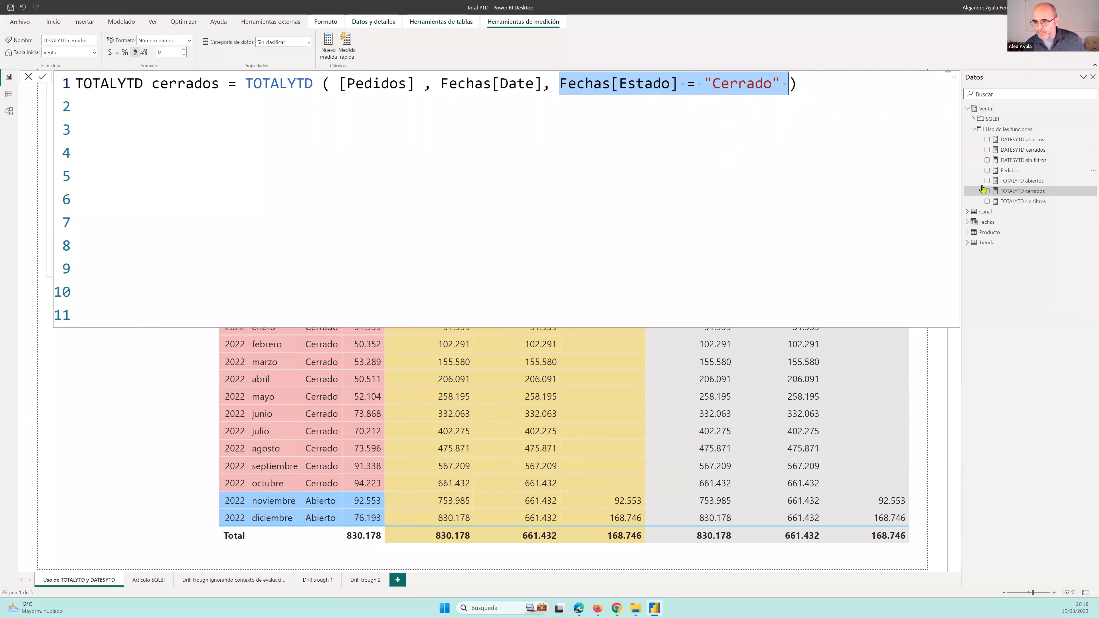
# Switch to the data view and display the Fechas table with its DAX definition.
pyautogui.click(967, 223)
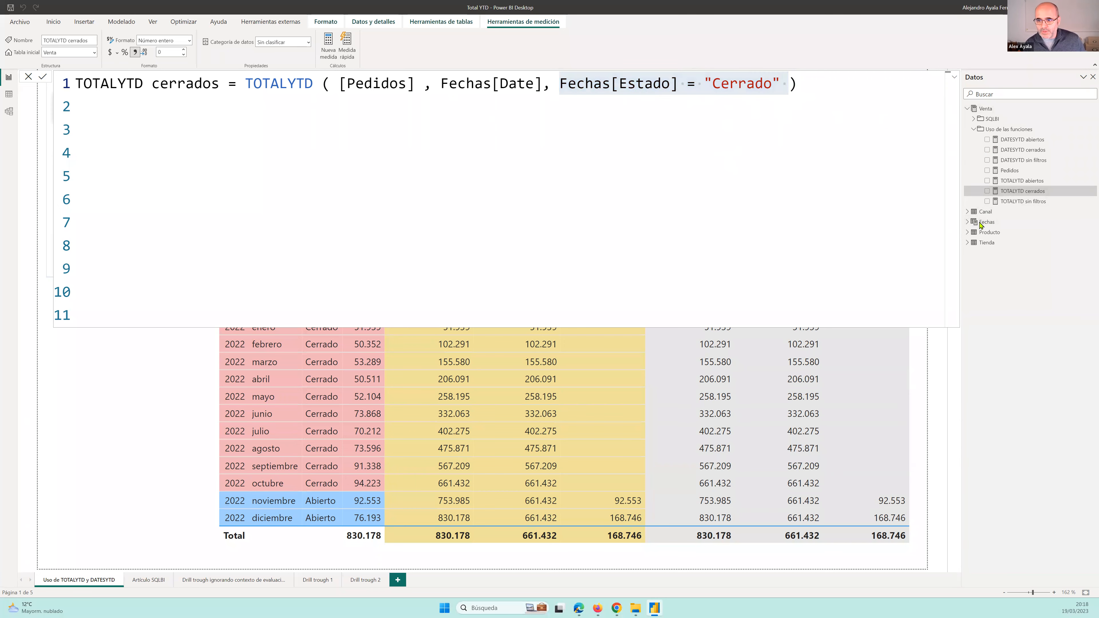
pyautogui.click(99, 155)
pyautogui.click(9, 93)
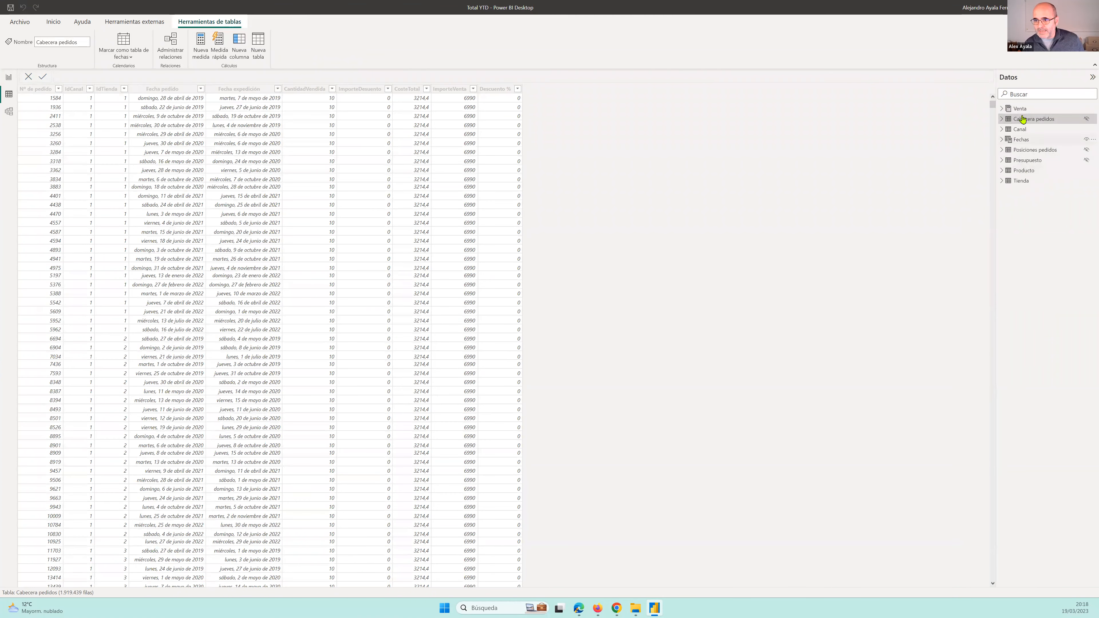
pyautogui.click(1022, 141)
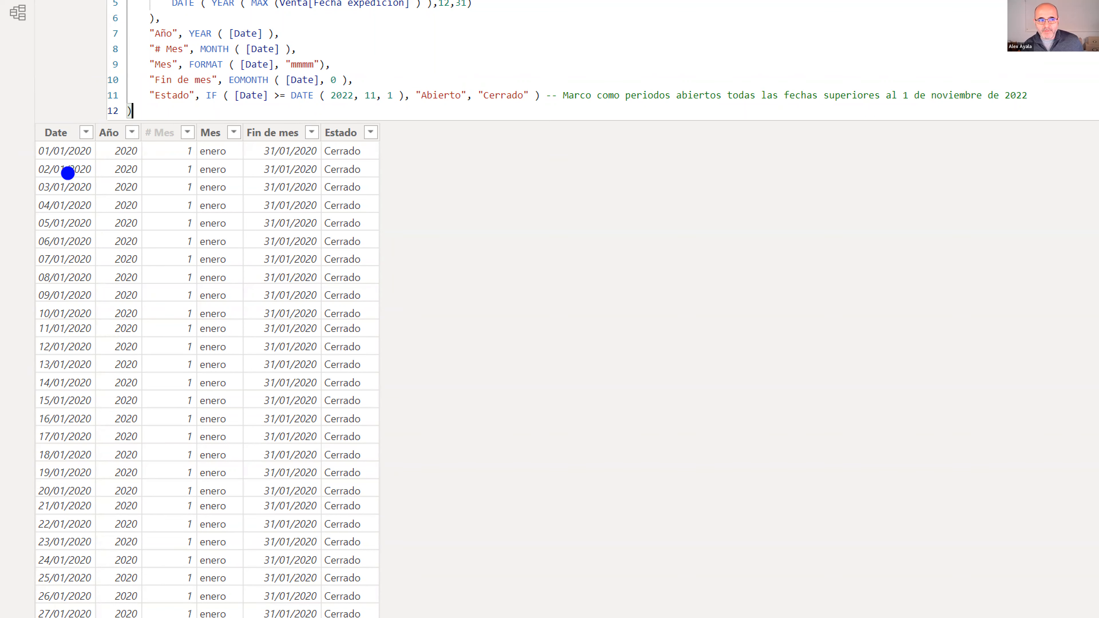
# Underline the 01/01/2020 date in blue, point an arrow at its Estado value Cerrado, and clear the marks.
pyautogui.moveTo(25, 165); pyautogui.dragTo(99, 162)
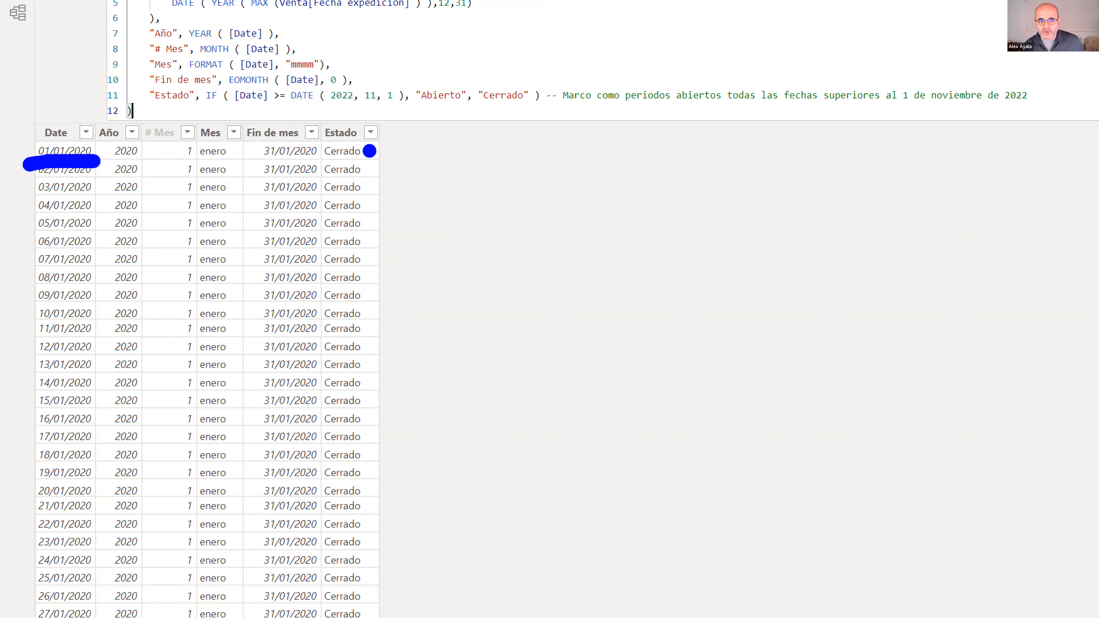
pyautogui.moveTo(367, 150); pyautogui.dragTo(584, 150)
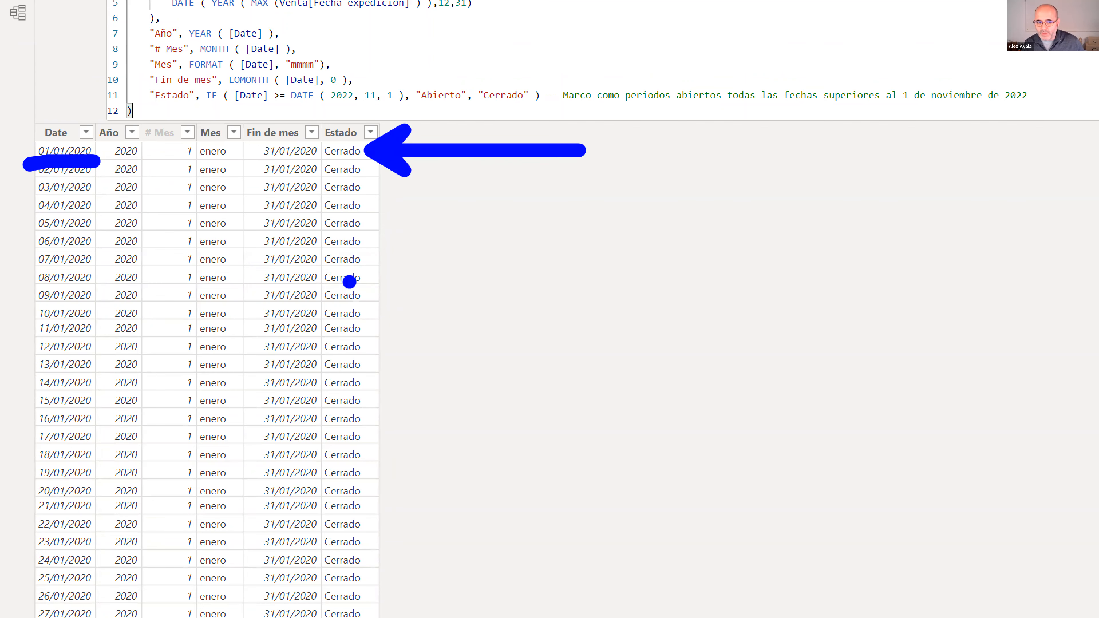
pyautogui.press('Escape')
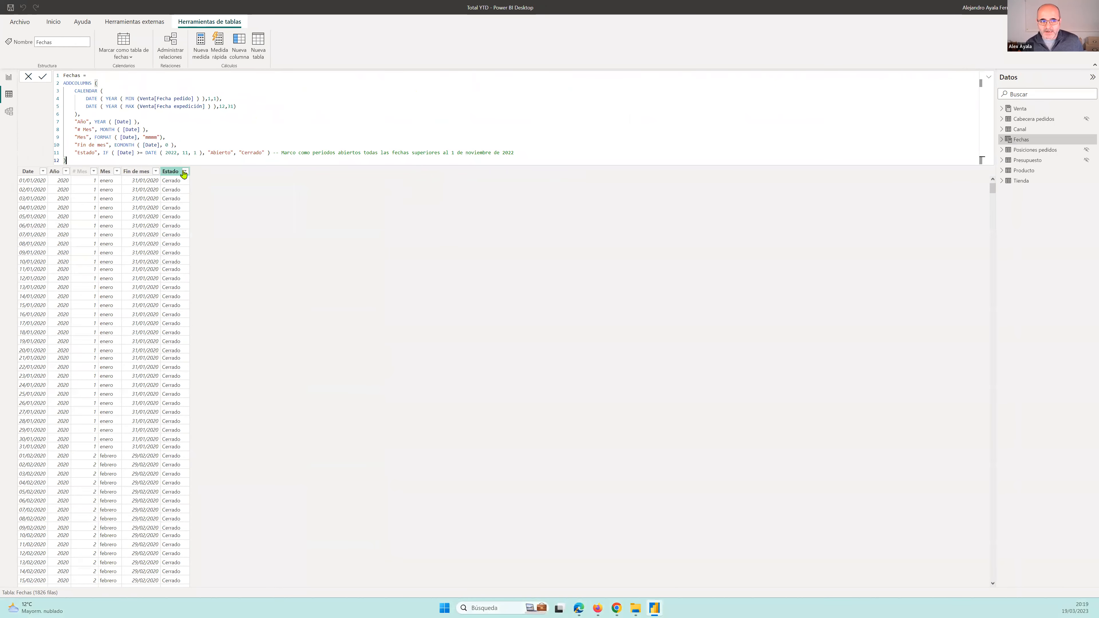
# List the Estado column's filter values, mark Abierto and Cerrado in blue, clear that mark, and mark the Estado expression in the formula.
pyautogui.click(185, 172)
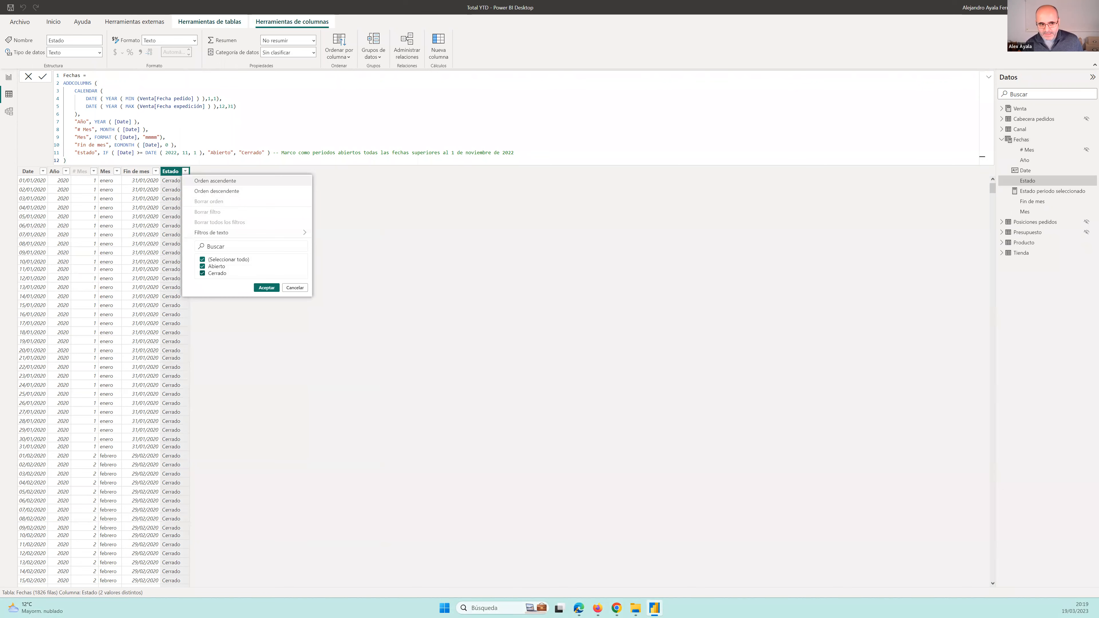
pyautogui.hotkey('ctrl', '1')
pyautogui.click(201, 272)
pyautogui.moveTo(185, 252); pyautogui.dragTo(185, 285)
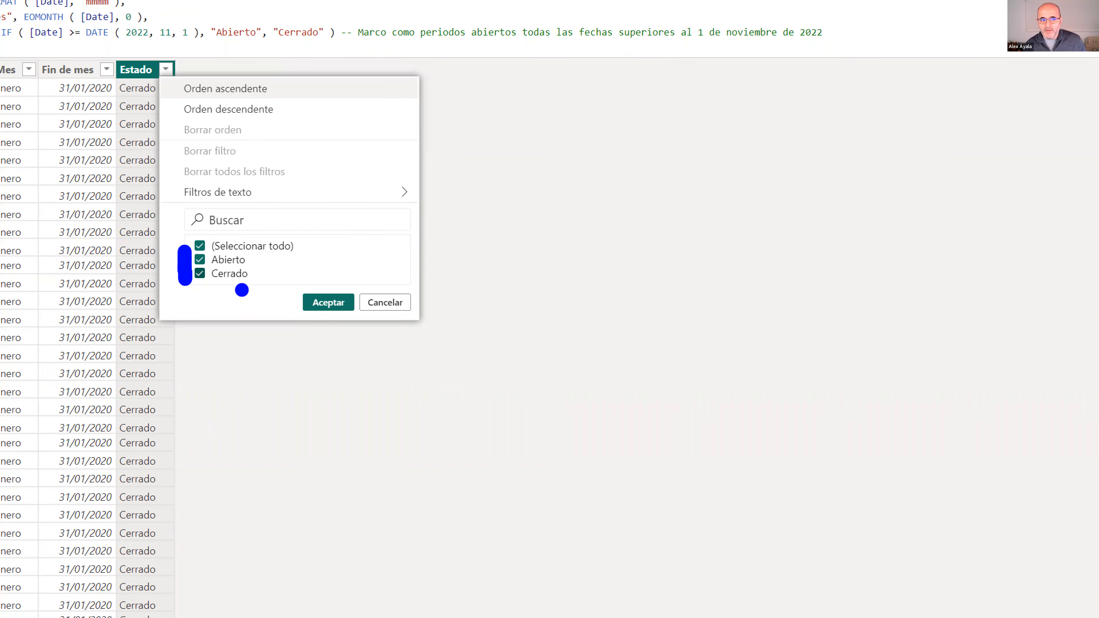
pyautogui.press('Escape')
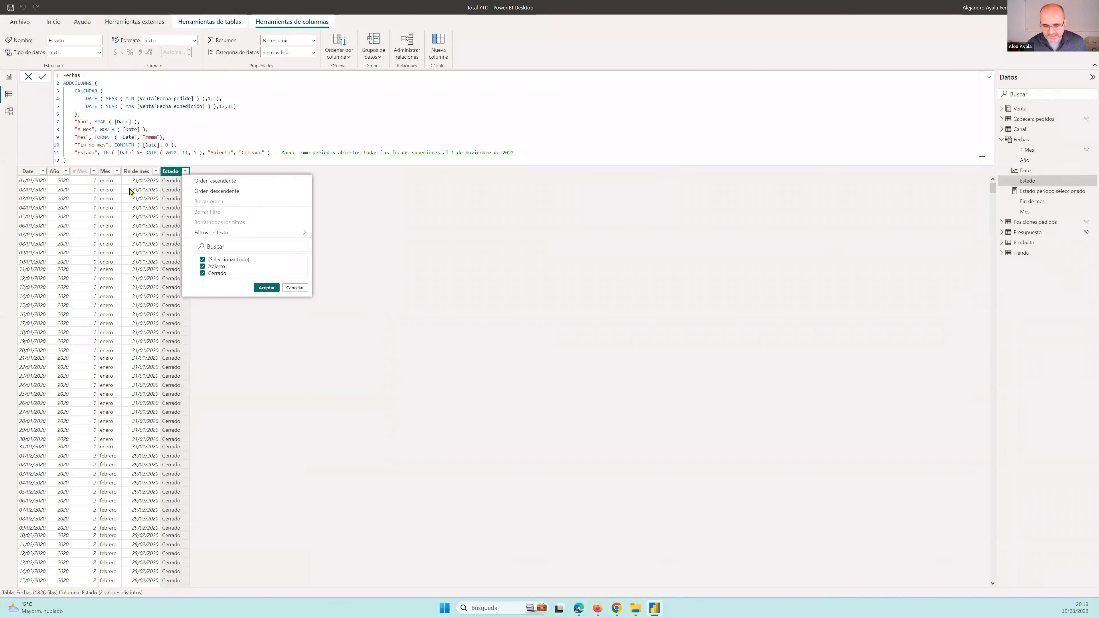
pyautogui.hotkey('ctrl', '1')
pyautogui.moveTo(101, 150); pyautogui.dragTo(320, 146)
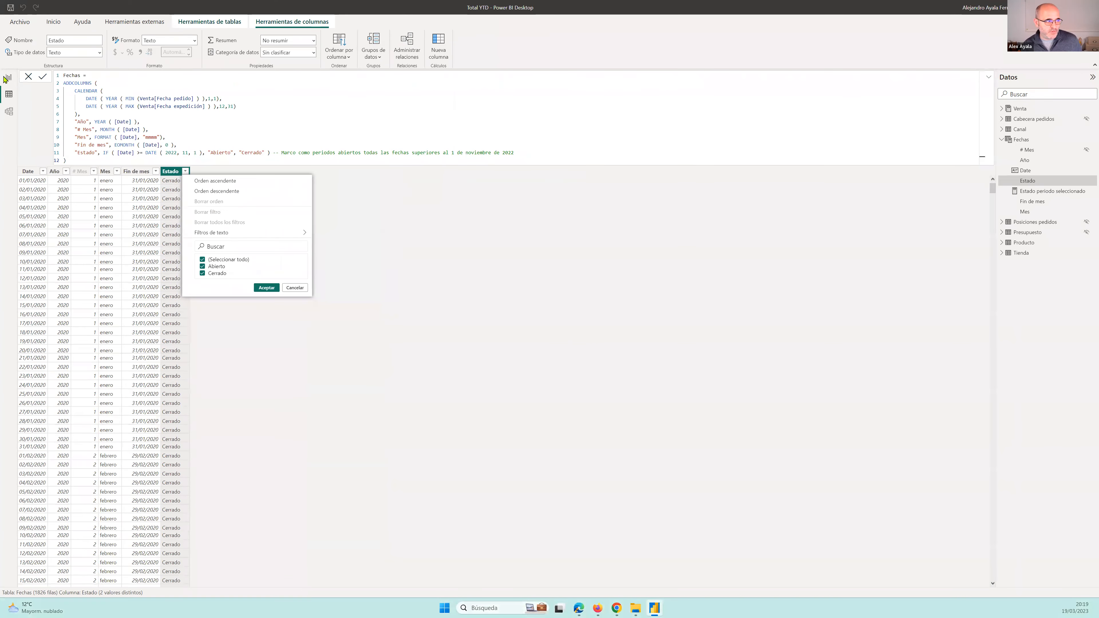
# Return to the report view and examine the formulas of the DATESYTD abiertos and DATESYTD cerrados measures.
pyautogui.click(8, 78)
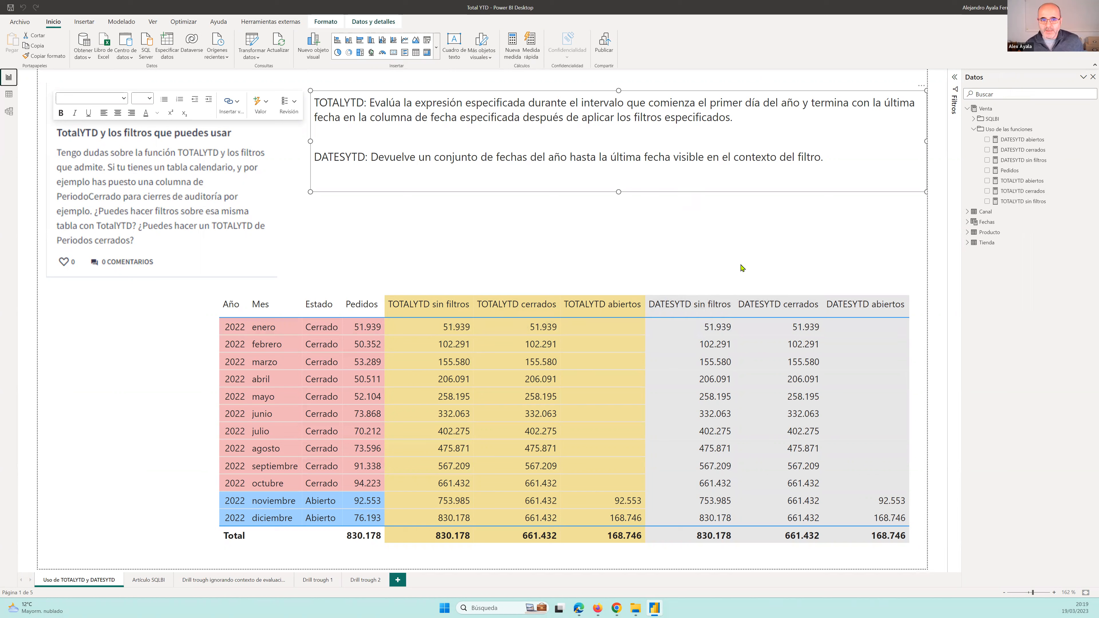
pyautogui.click(1020, 140)
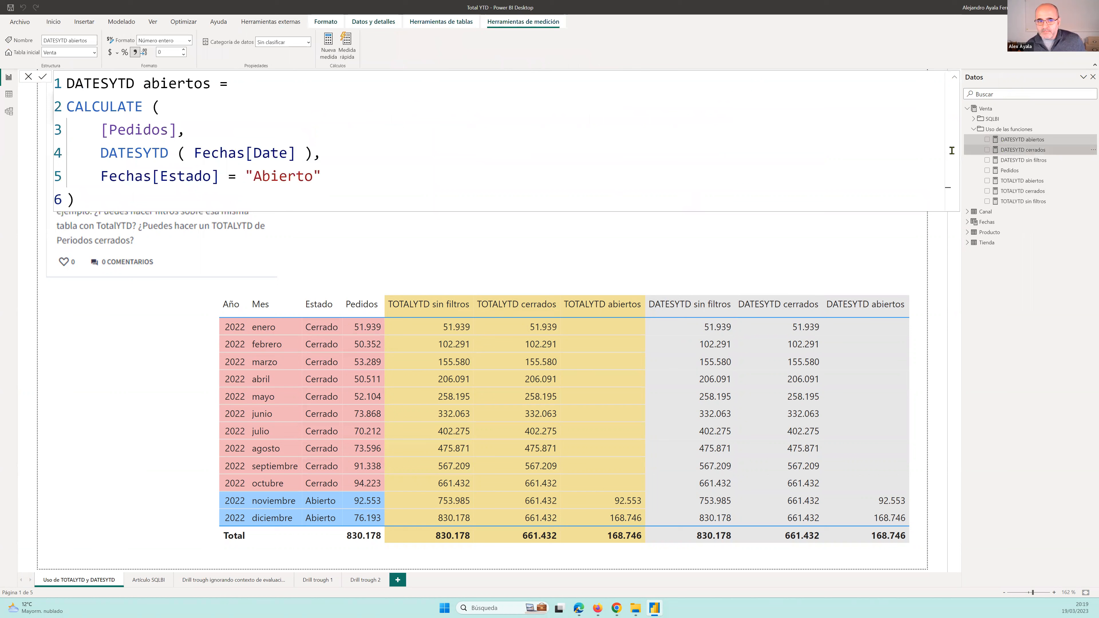
pyautogui.click(1021, 150)
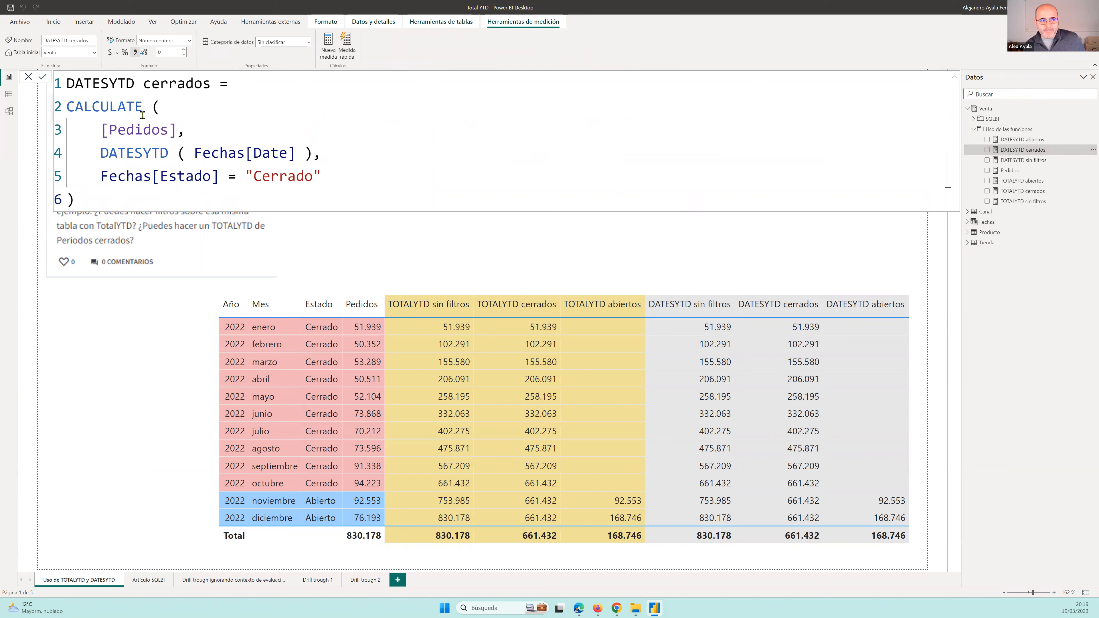
# Highlight the TOTALYTD abiertos measure's date and filter arguments, add a comma after "Abierto" to view the YearEndDate hint, and remove it.
pyautogui.click(1020, 181)
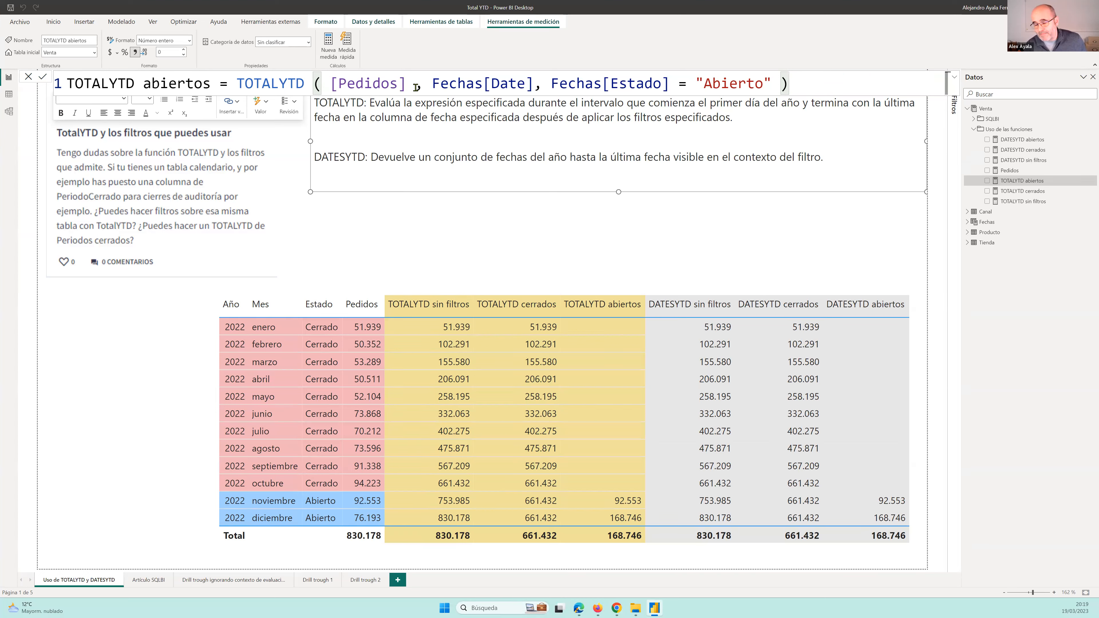
pyautogui.moveTo(433, 82); pyautogui.dragTo(773, 83)
pyautogui.click(773, 84)
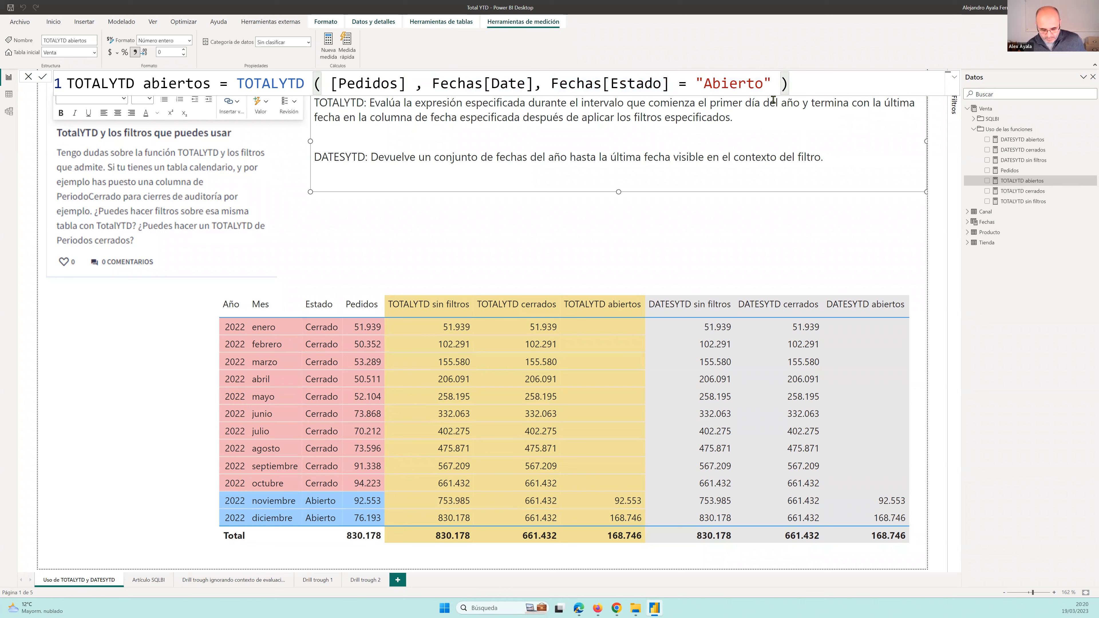
pyautogui.write(',')
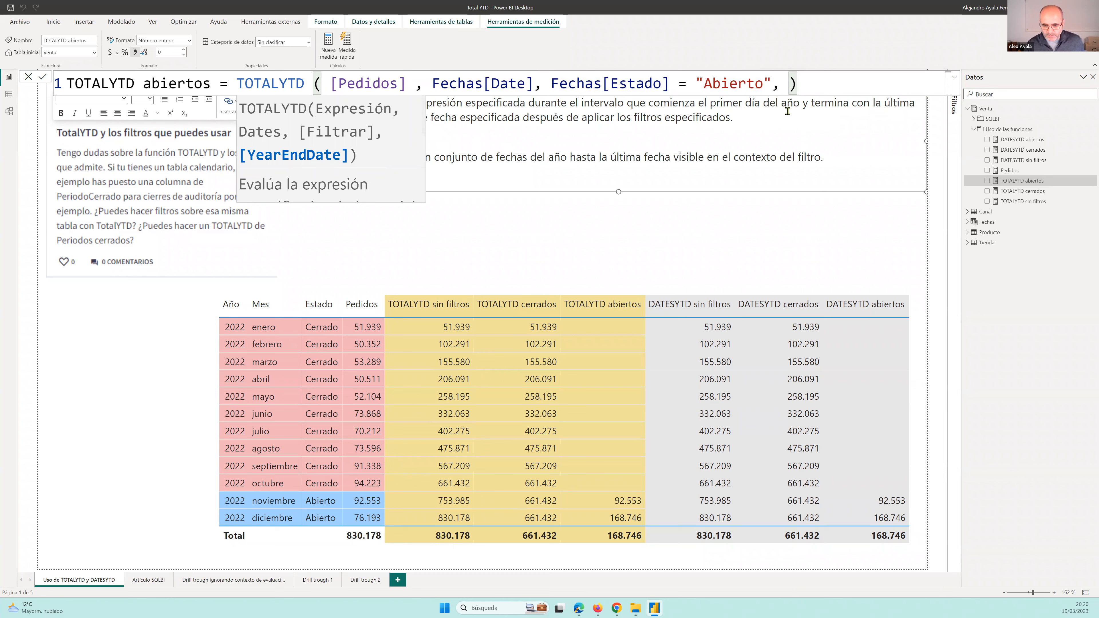
pyautogui.press('BackSpace')
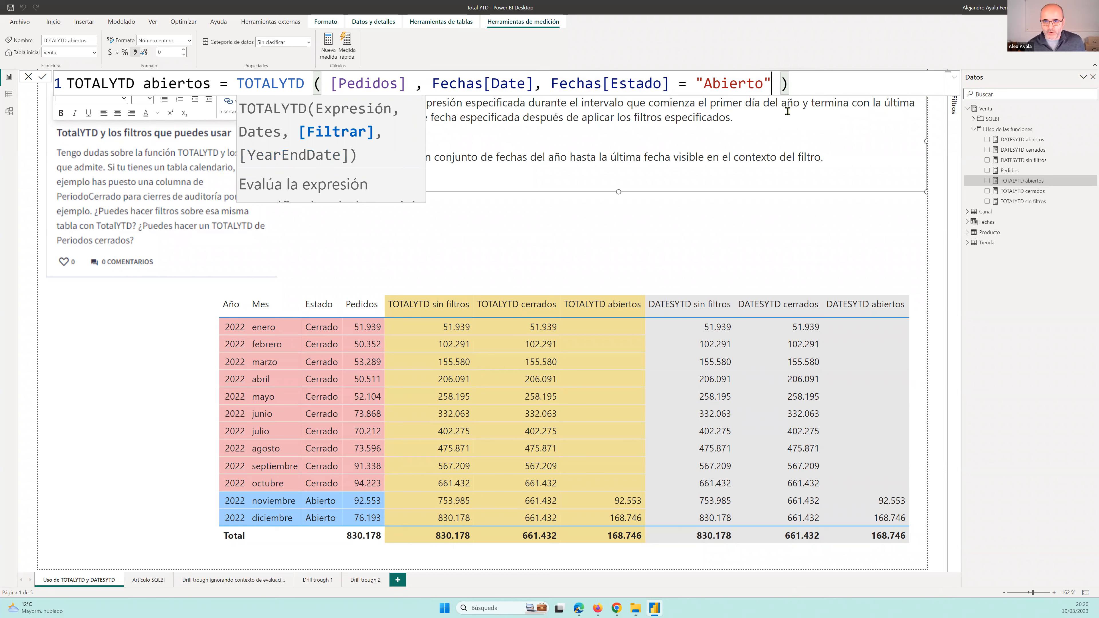
pyautogui.click(42, 78)
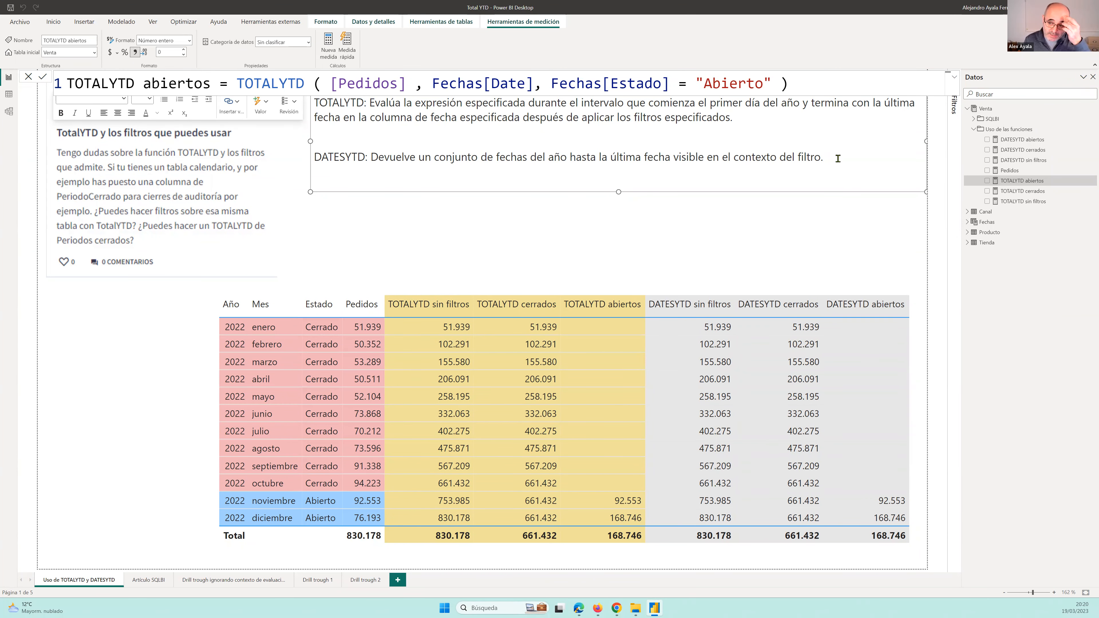
# Open DATESYTD sin filtros, box its column and TOTALYTD sin filtros in blue, link them with a curve, and box the formula.
pyautogui.click(1023, 160)
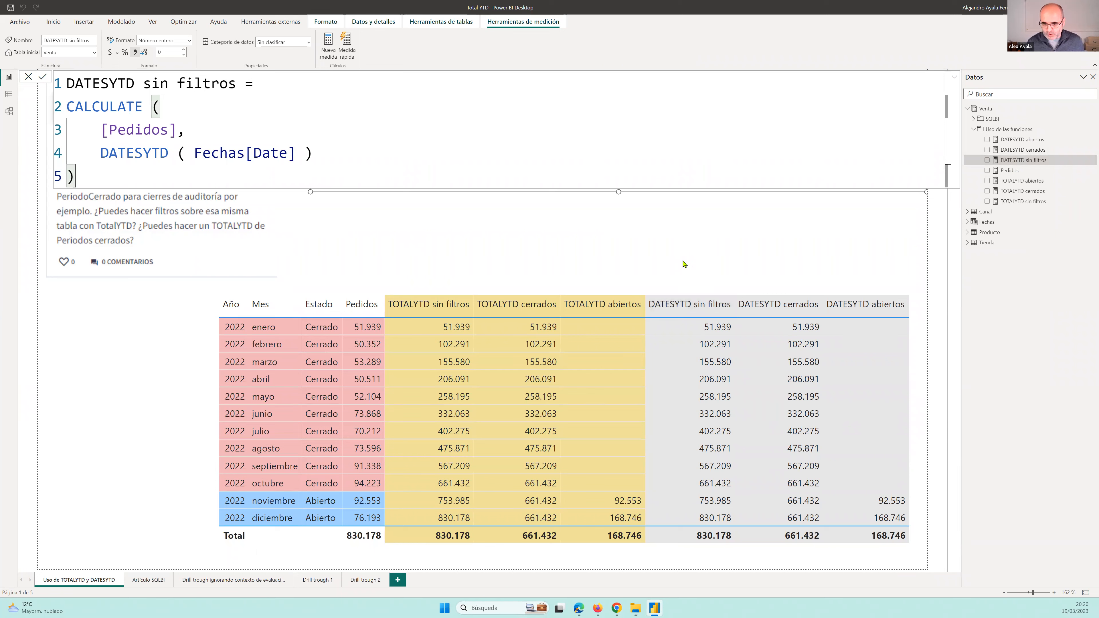
pyautogui.moveTo(639, 266); pyautogui.dragTo(750, 551)
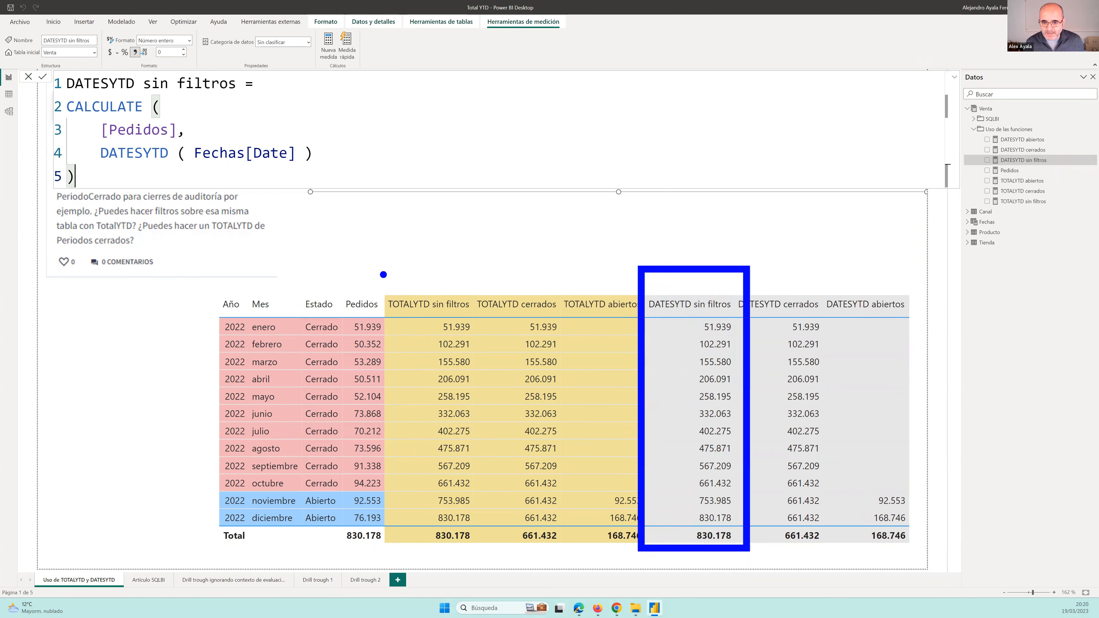
pyautogui.moveTo(375, 269)
pyautogui.mouseDown()
pyautogui.moveTo(499, 473)
pyautogui.moveTo(488, 553)
pyautogui.mouseUp()
pyautogui.moveTo(434, 261)
pyautogui.mouseDown()
pyautogui.moveTo(517, 200)
pyautogui.moveTo(673, 253)
pyautogui.mouseUp()
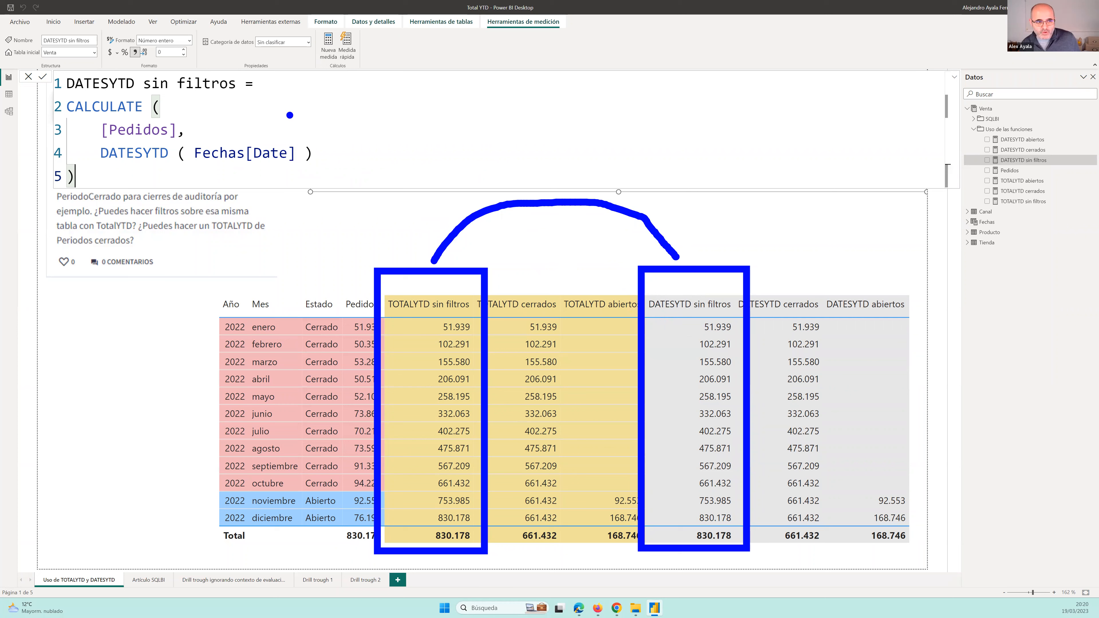
pyautogui.moveTo(48, 88)
pyautogui.mouseDown()
pyautogui.moveTo(185, 125)
pyautogui.moveTo(198, 143)
pyautogui.moveTo(349, 173)
pyautogui.mouseUp()
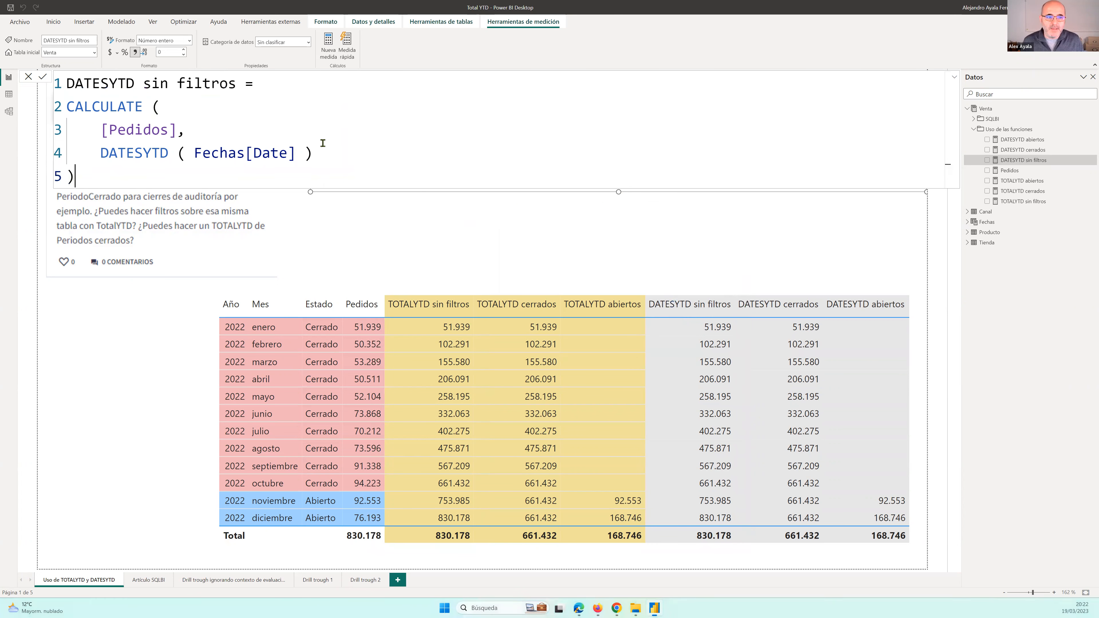
# Highlight CALCULATE, [Pedidos] and DATESYTD one after another in the DATESYTD sin filtros formula.
pyautogui.moveTo(177, 104); pyautogui.dragTo(70, 107)
pyautogui.moveTo(186, 130); pyautogui.dragTo(92, 130)
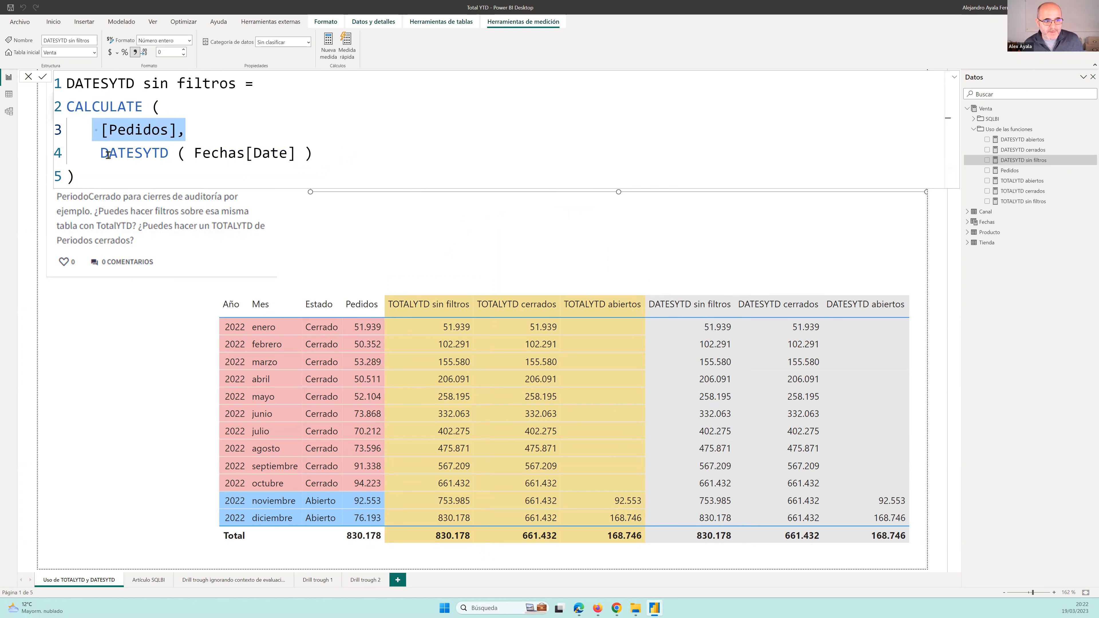
pyautogui.moveTo(99, 153); pyautogui.dragTo(169, 153)
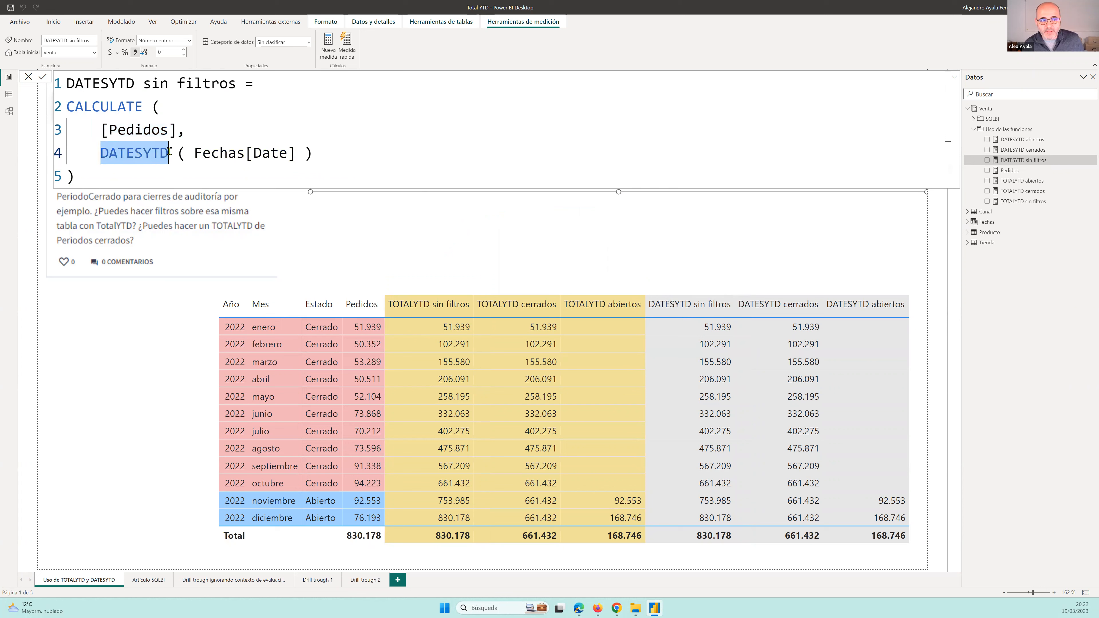
# Highlight Fechas[Date] in the DATESYTD sin filtros formula, mark the abril and agosto table rows in blue, and clear the marks.
pyautogui.moveTo(295, 153); pyautogui.dragTo(194, 152)
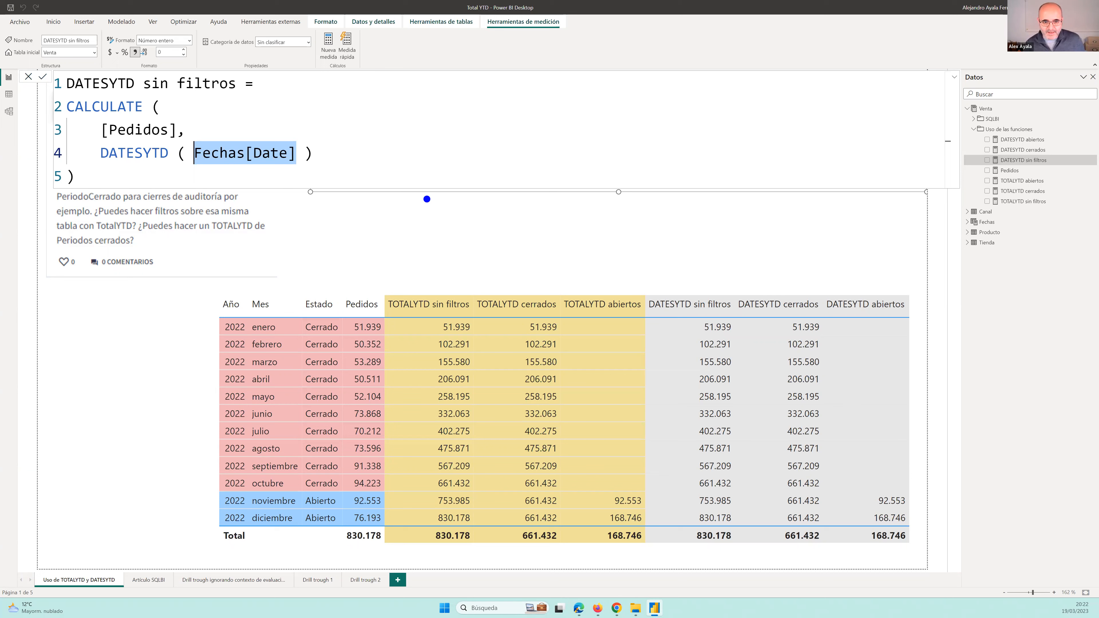
pyautogui.moveTo(212, 363)
pyautogui.mouseDown()
pyautogui.moveTo(388, 393)
pyautogui.moveTo(740, 395)
pyautogui.mouseUp()
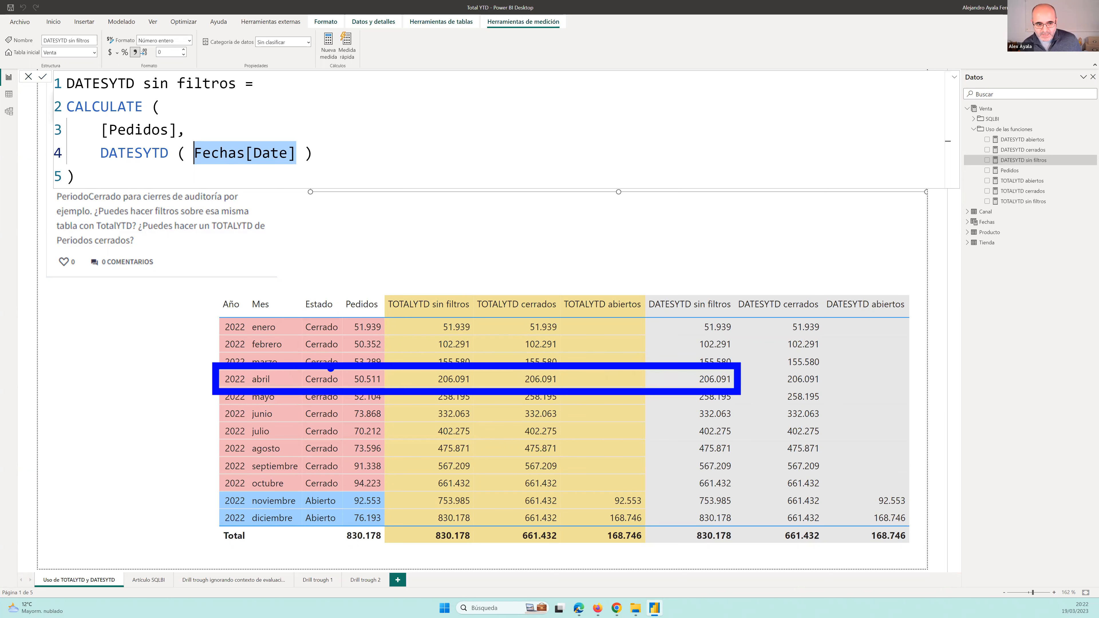
pyautogui.moveTo(205, 379); pyautogui.dragTo(79, 380)
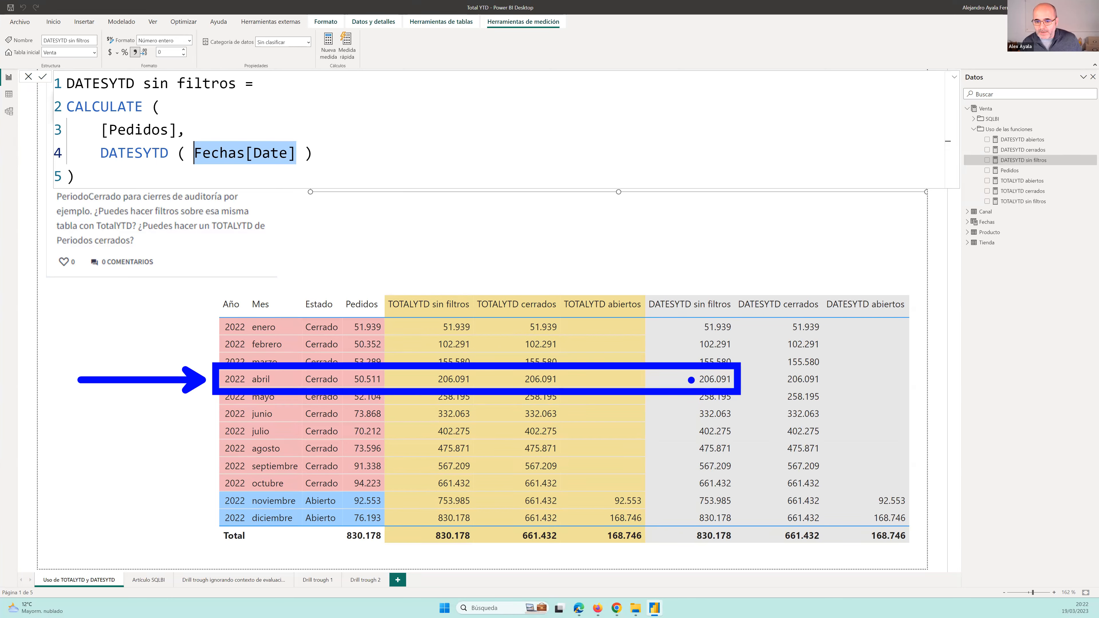
pyautogui.moveTo(220, 436)
pyautogui.mouseDown()
pyautogui.moveTo(274, 456)
pyautogui.moveTo(639, 472)
pyautogui.moveTo(750, 465)
pyautogui.mouseUp()
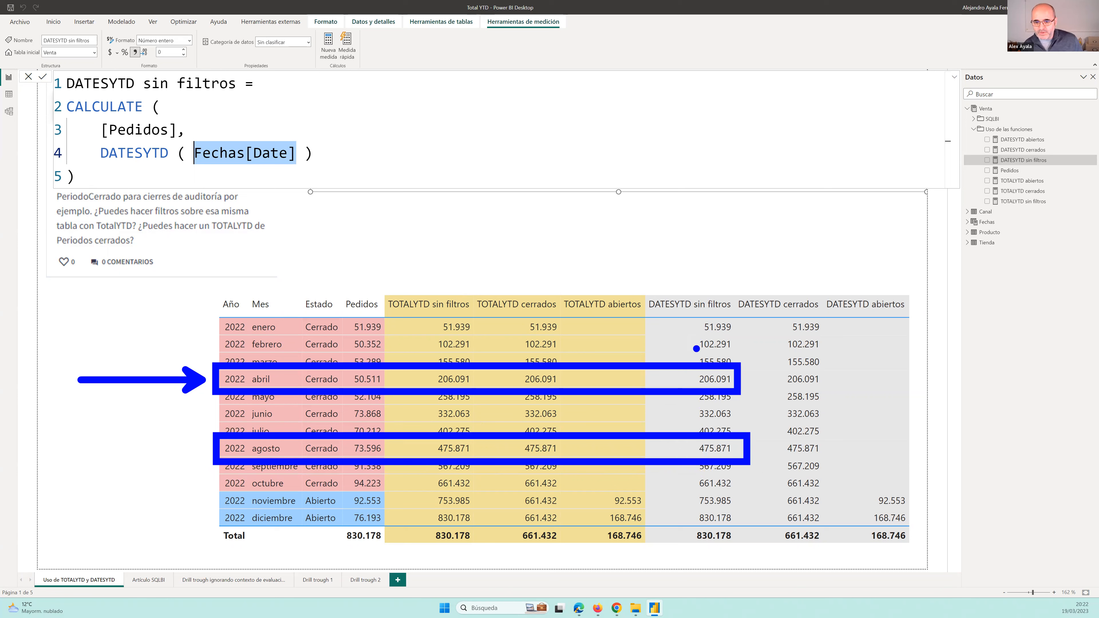
pyautogui.press('Escape')
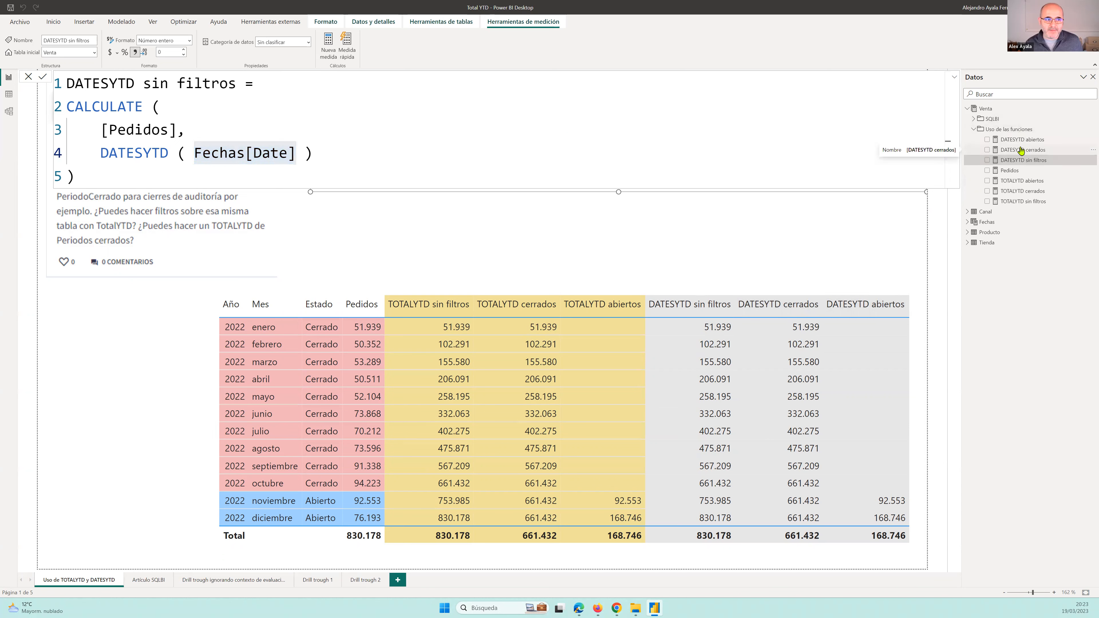
# Open the DATESYTD cerrados measure and highlight its [Pedidos] and DATESYTD ( Fechas[Date] ) arguments.
pyautogui.click(1027, 152)
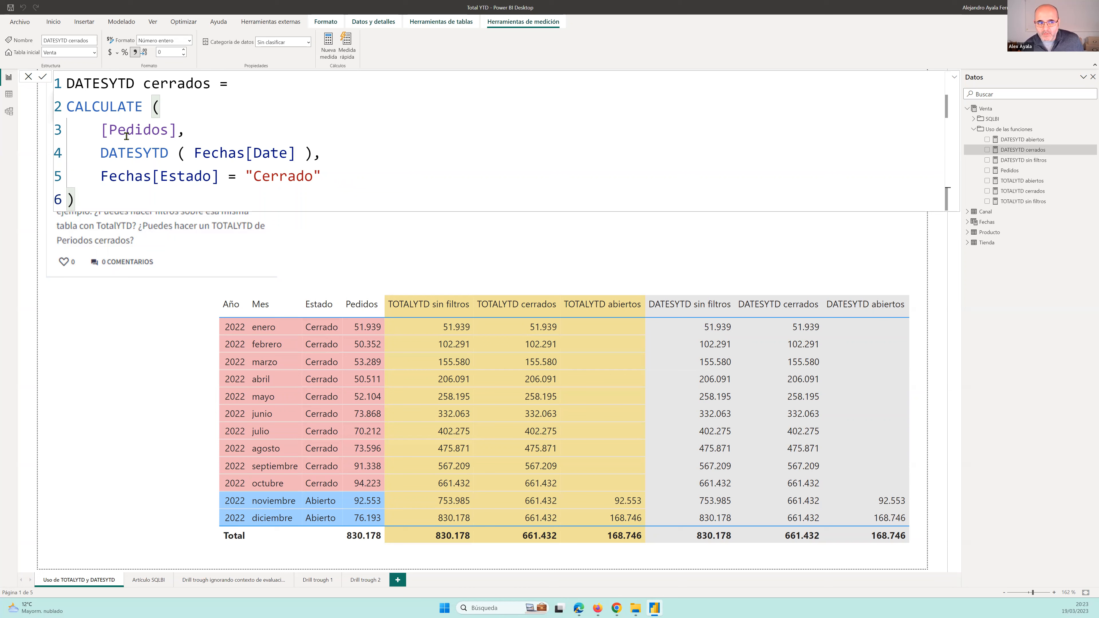
pyautogui.moveTo(197, 129); pyautogui.dragTo(99, 133)
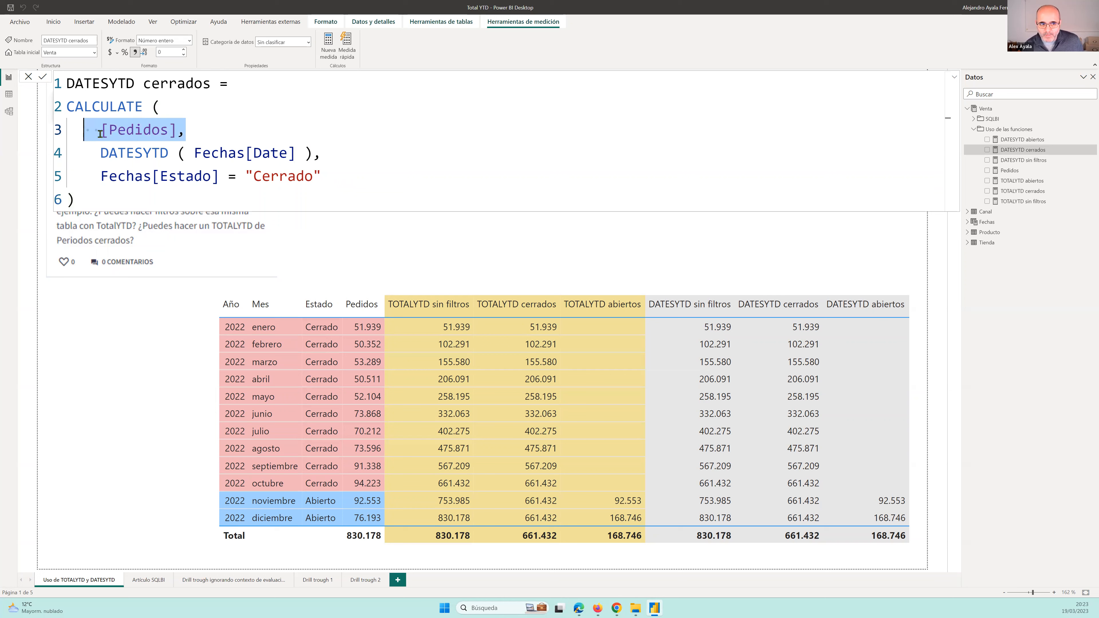
pyautogui.moveTo(327, 153); pyautogui.dragTo(92, 155)
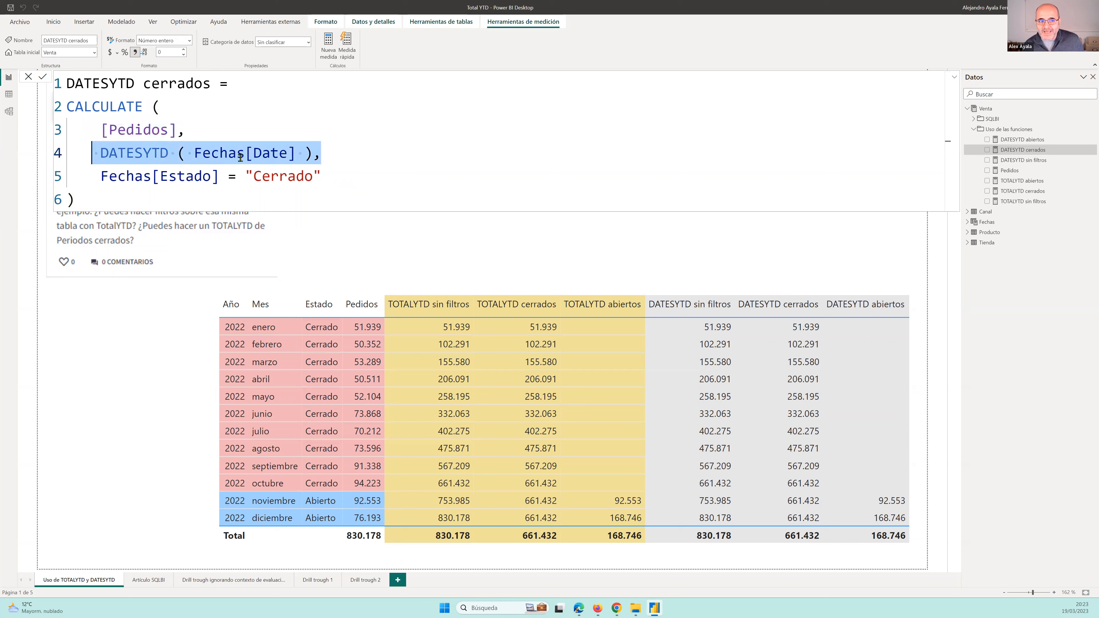
# Add a comma after Fechas[Date] to view the YearEndDate hint, remove it, and highlight the Fechas[Estado] = "Cerrado" filter.
pyautogui.click(299, 153)
pyautogui.write(',')
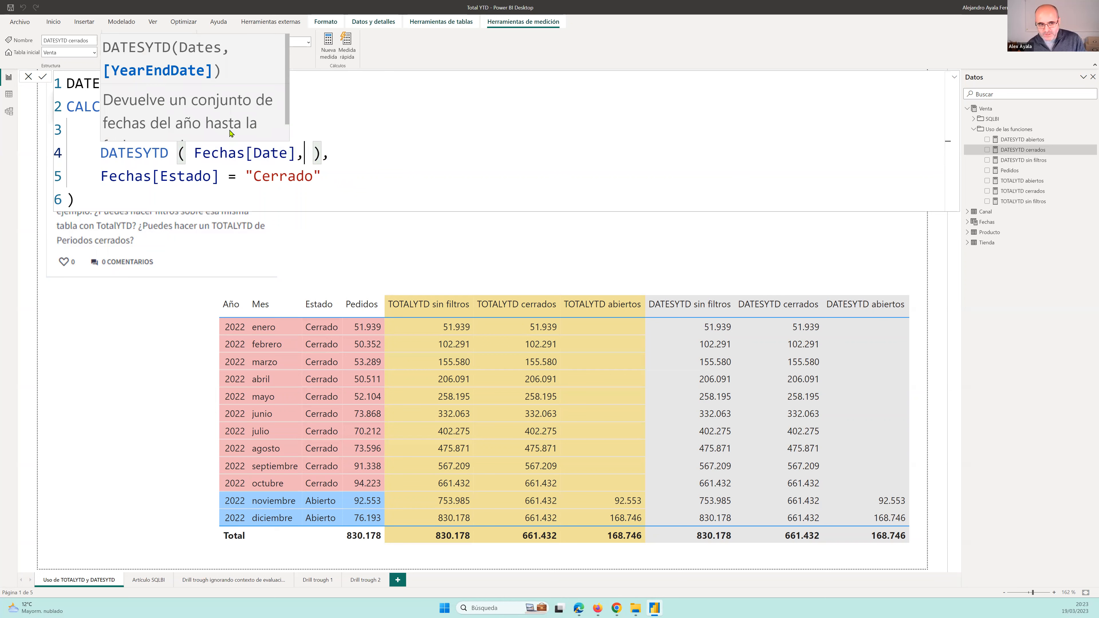
pyautogui.press('BackSpace')
pyautogui.click(357, 154)
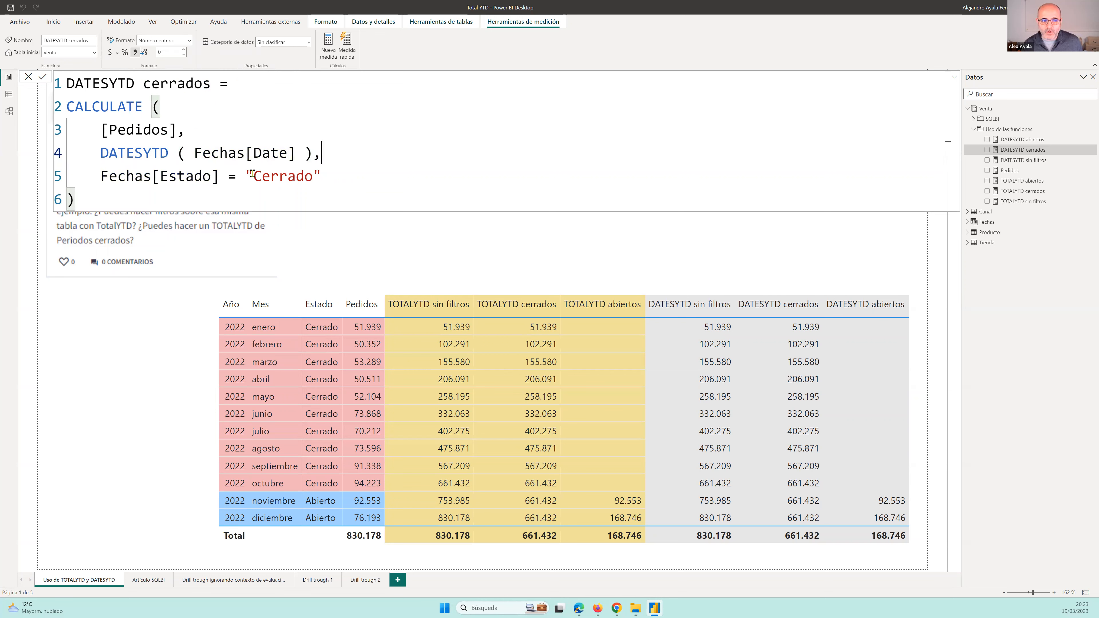
pyautogui.moveTo(323, 153); pyautogui.dragTo(100, 176)
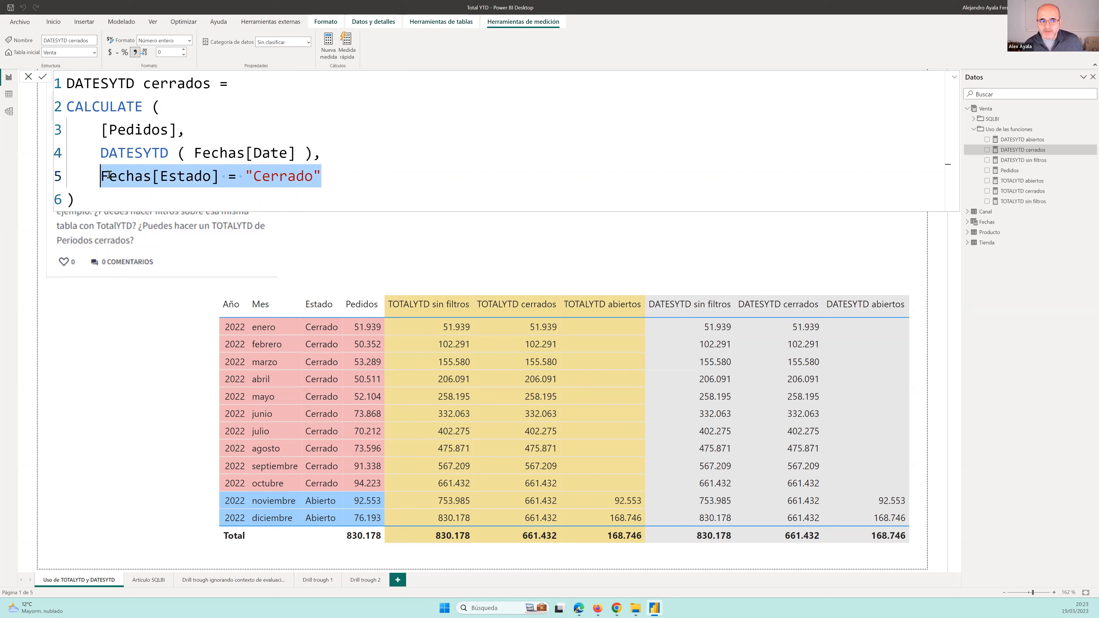
# Add Producto[Color] on a new line after the "Cerrado" filter in the DATESYTD cerrados formula.
pyautogui.click(334, 178)
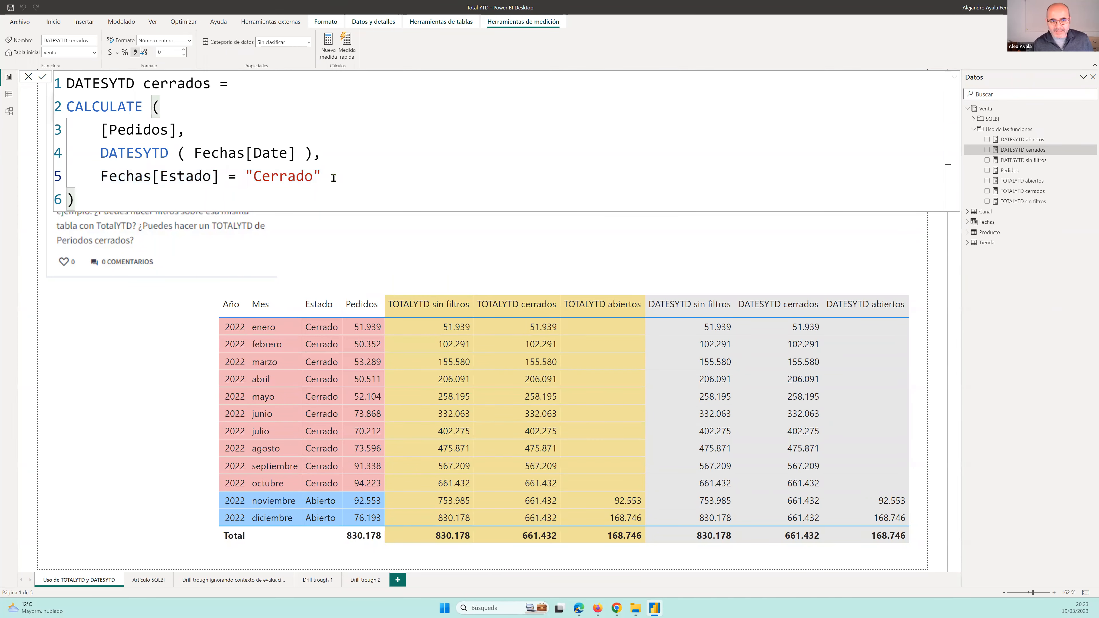
pyautogui.write(',')
pyautogui.hotkey('shift', 'Return')
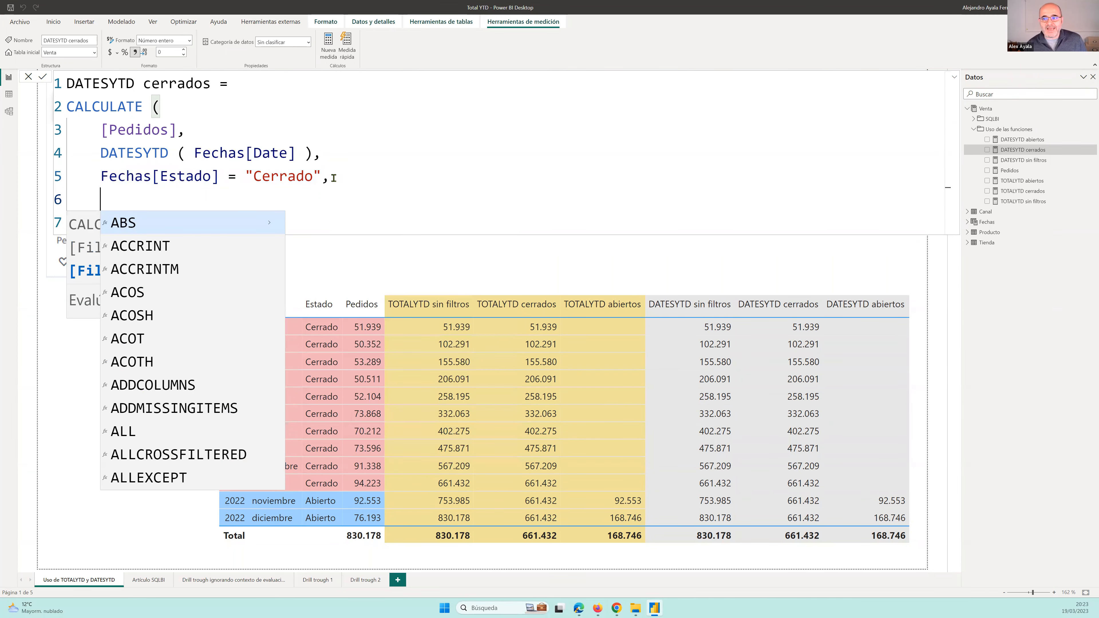
pyautogui.write('produc')
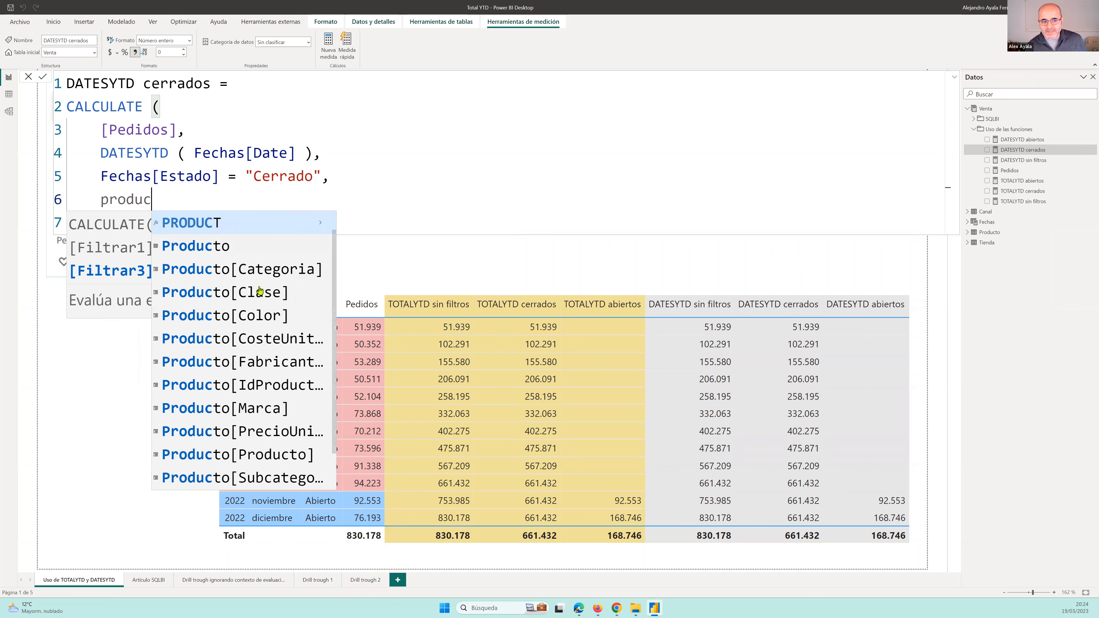
pyautogui.click(258, 314)
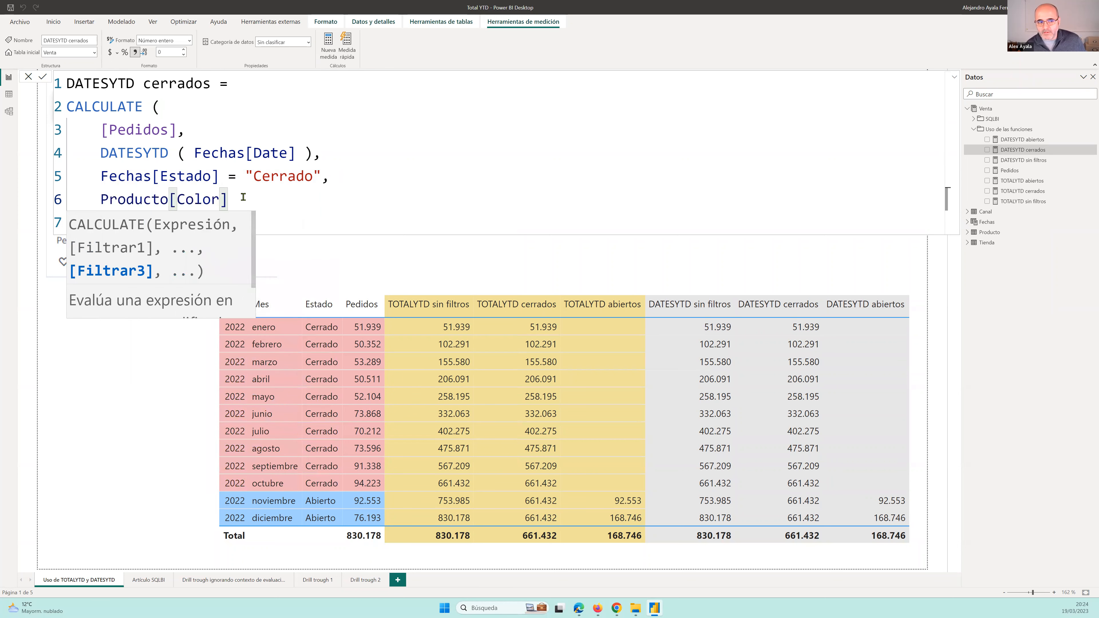
# Complete the color condition in DATESYTD cerrados as = "Negro" and commit the formula.
pyautogui.moveTo(243, 198); pyautogui.dragTo(100, 199)
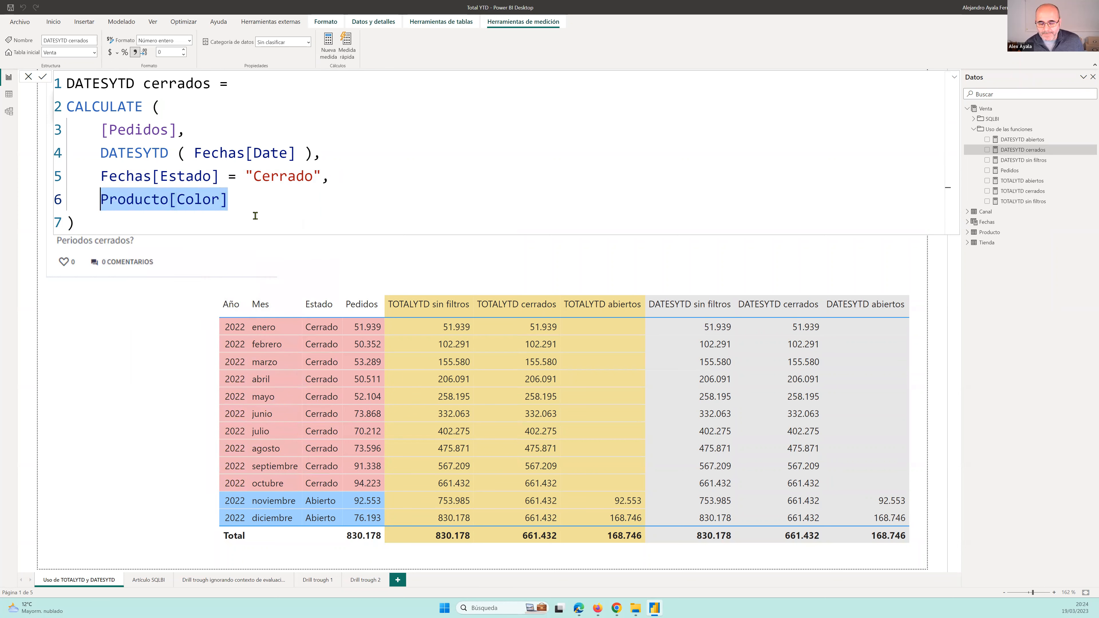
pyautogui.click(252, 200)
pyautogui.write('=')
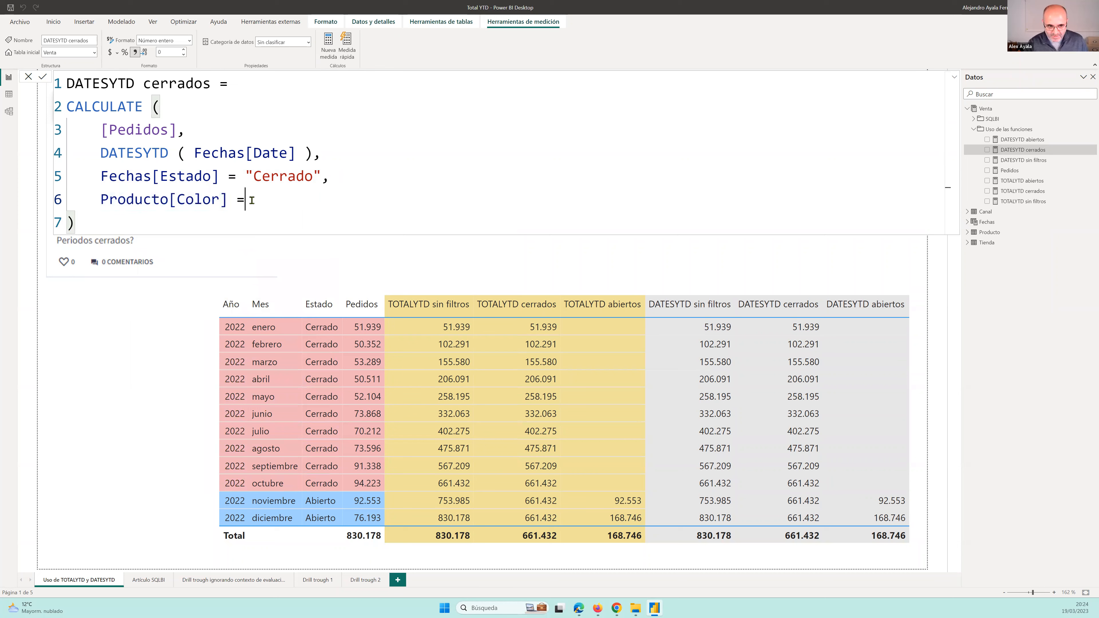
pyautogui.write(' "N')
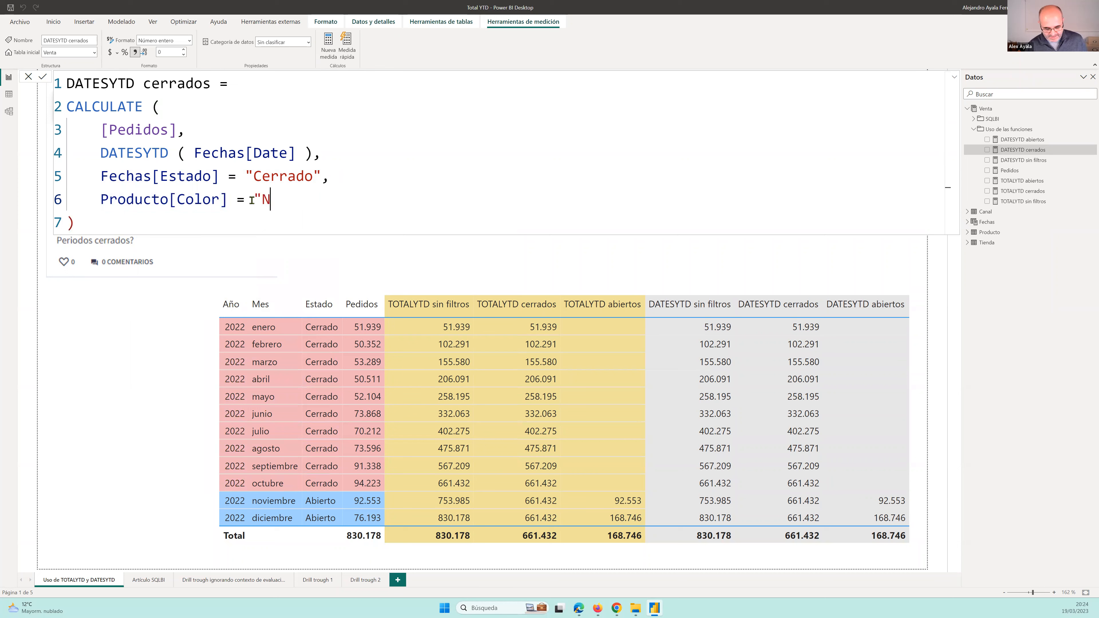
pyautogui.write('egro"')
pyautogui.moveTo(330, 176); pyautogui.dragTo(255, 176)
pyautogui.moveTo(315, 199); pyautogui.dragTo(271, 201)
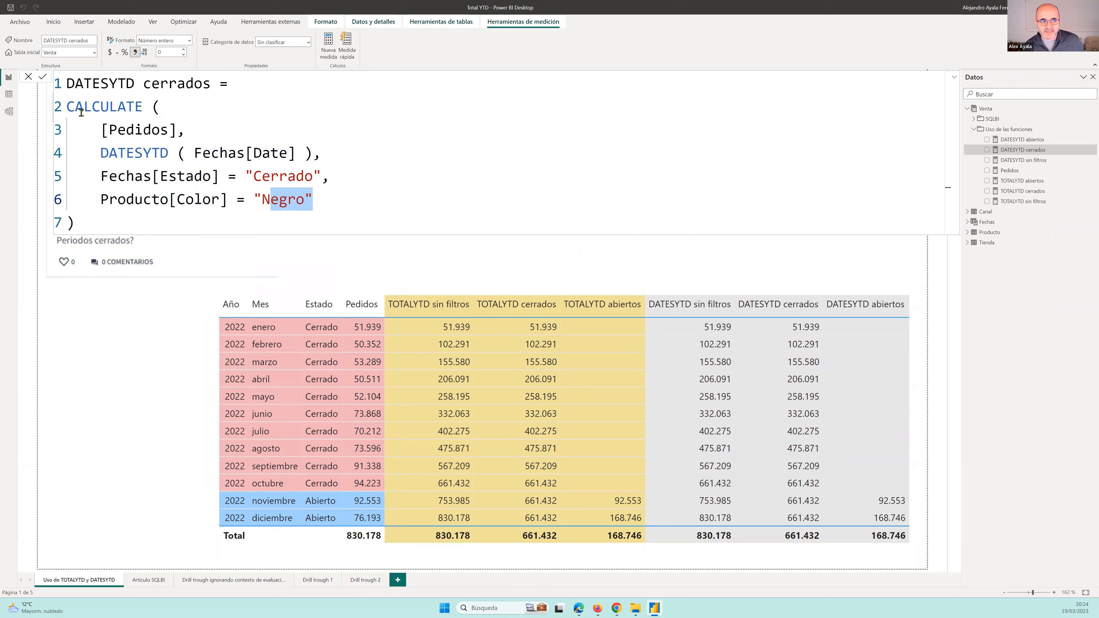
pyautogui.click(41, 78)
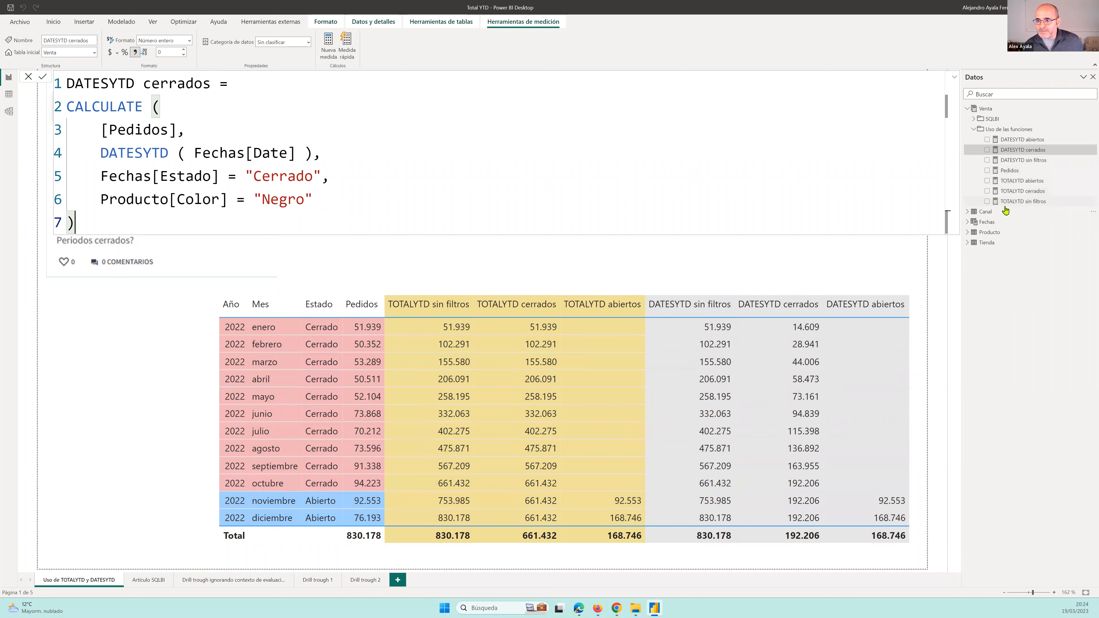
# Add the filter Producto[Color] = "Negro" after Fechas[Date] in the TOTALYTD sin filtros measure and commit it.
pyautogui.click(1015, 205)
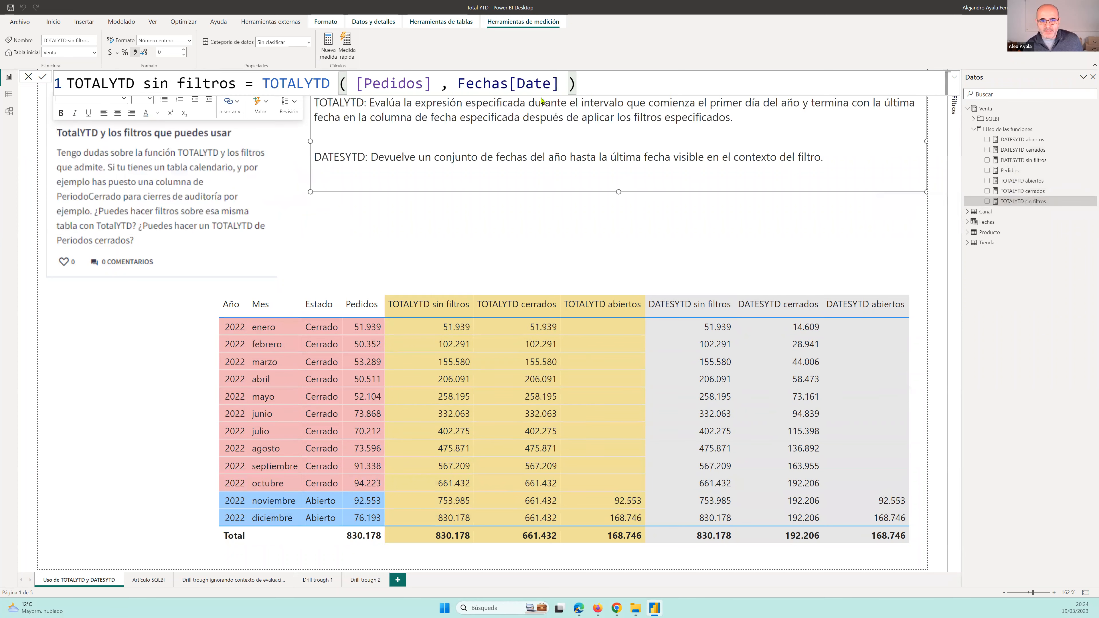
pyautogui.click(559, 83)
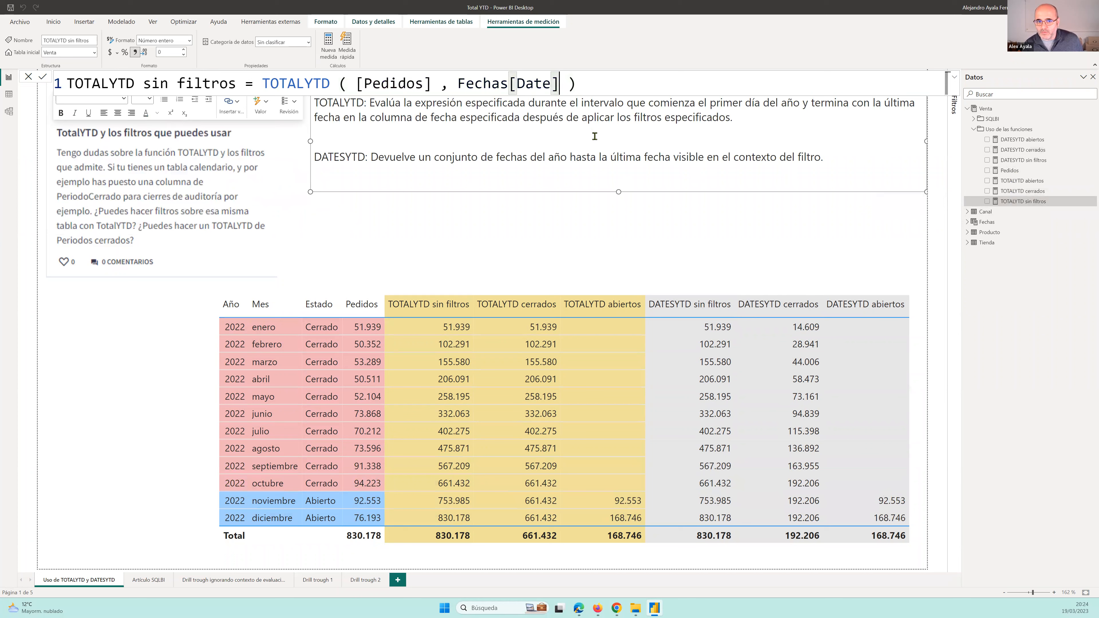
pyautogui.write(', pro')
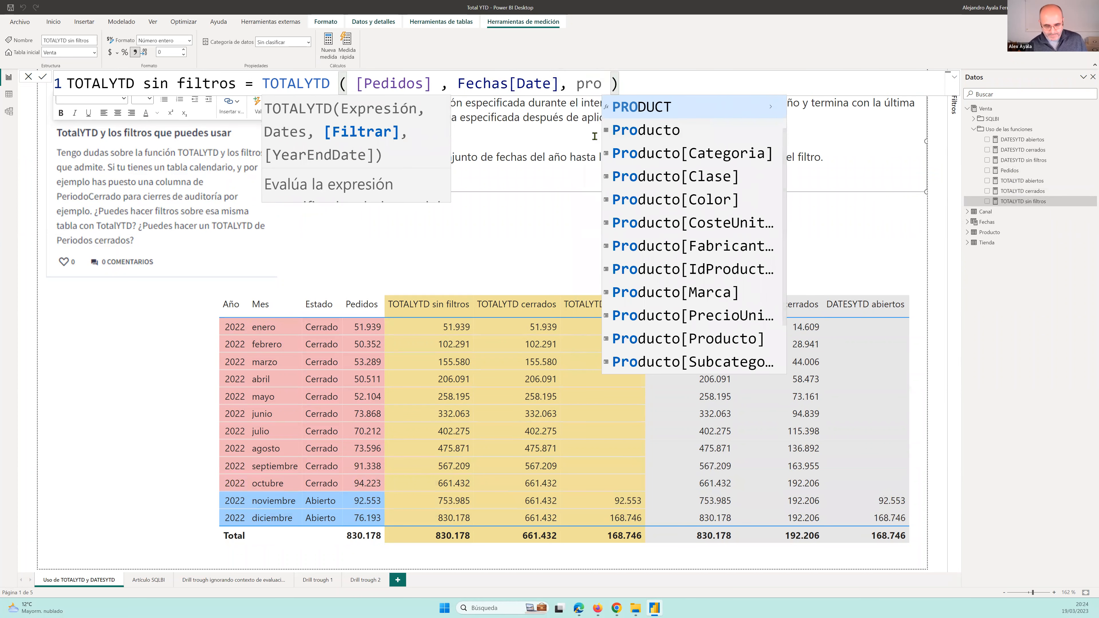
pyautogui.write('duc')
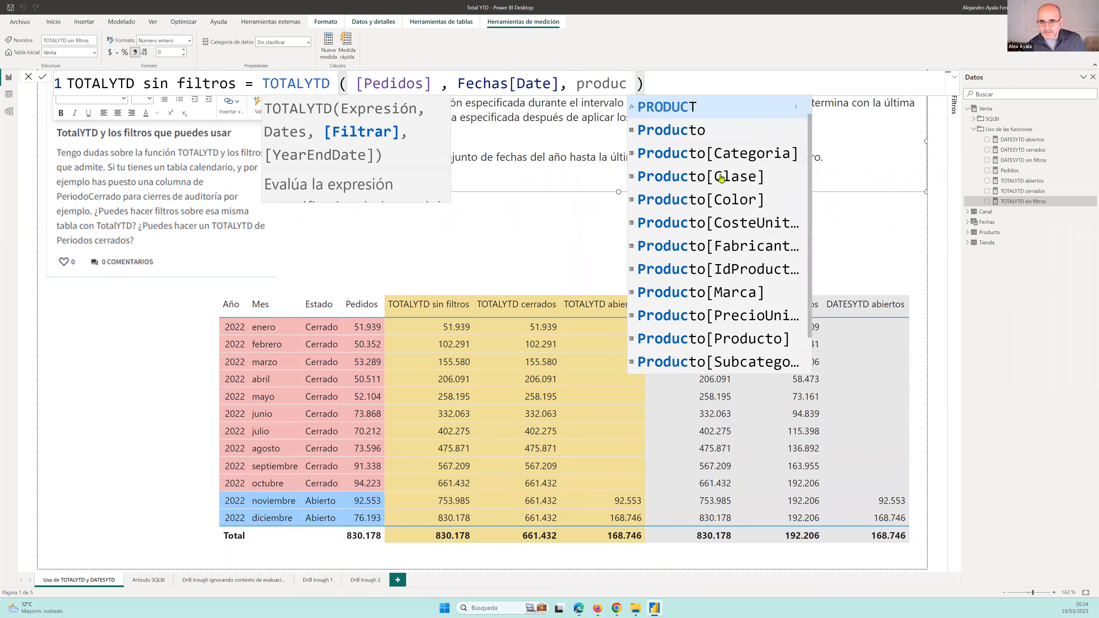
pyautogui.click(700, 201)
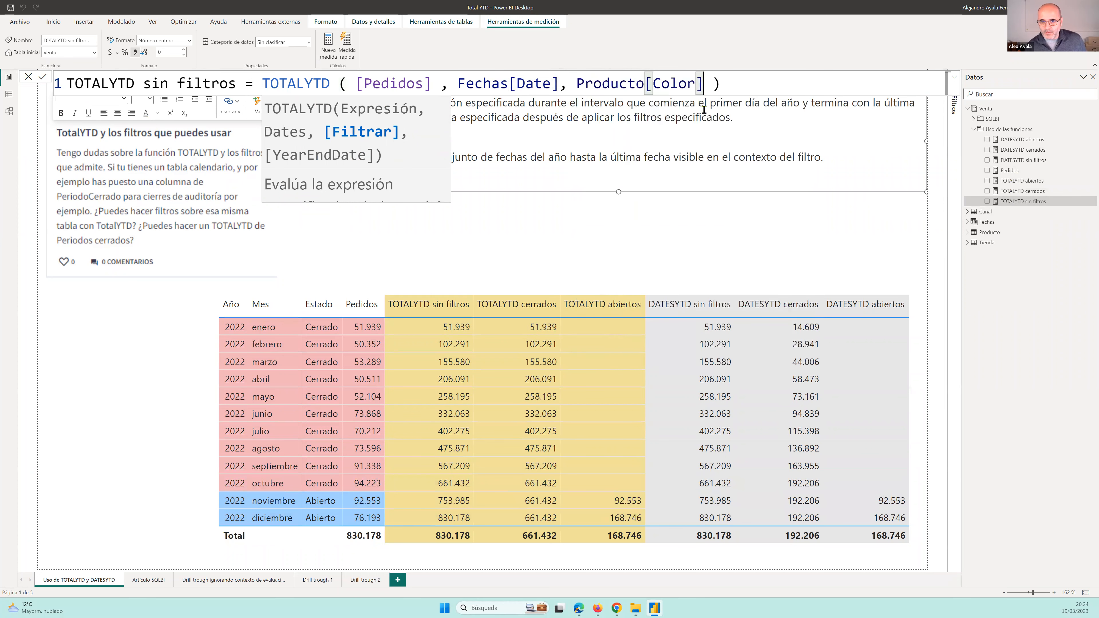
pyautogui.click(708, 88)
pyautogui.write('= "N')
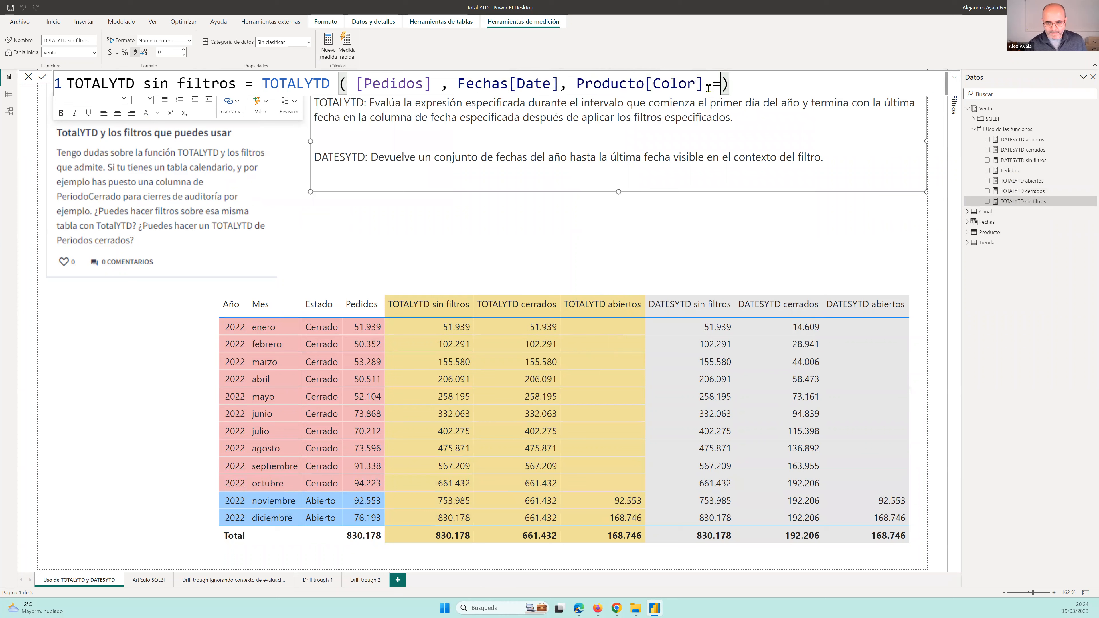
pyautogui.write('egro')
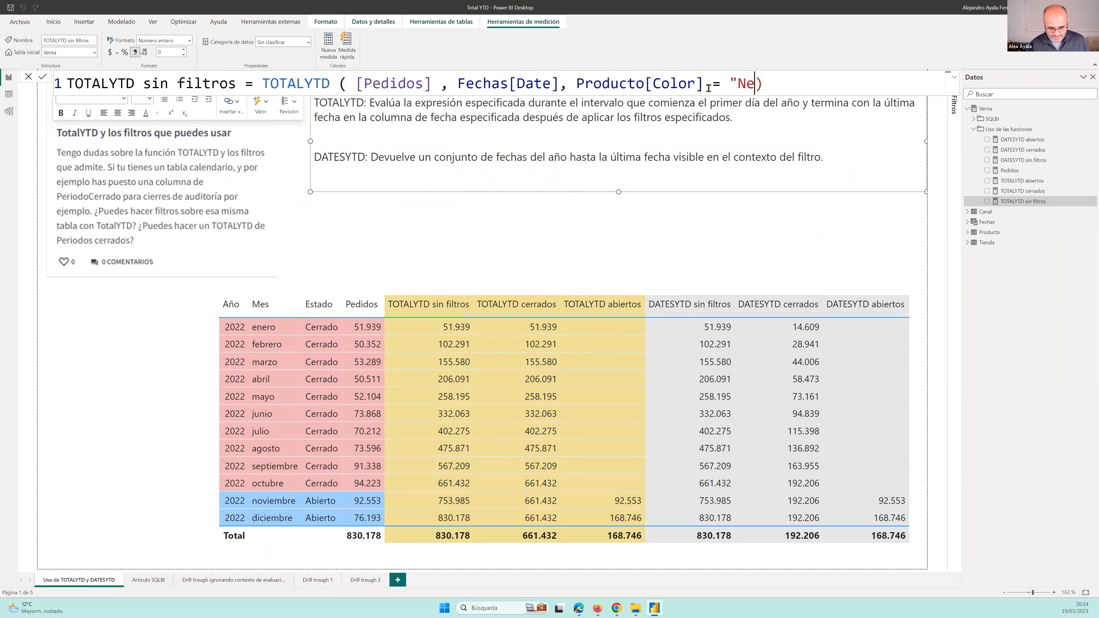
pyautogui.write('"')
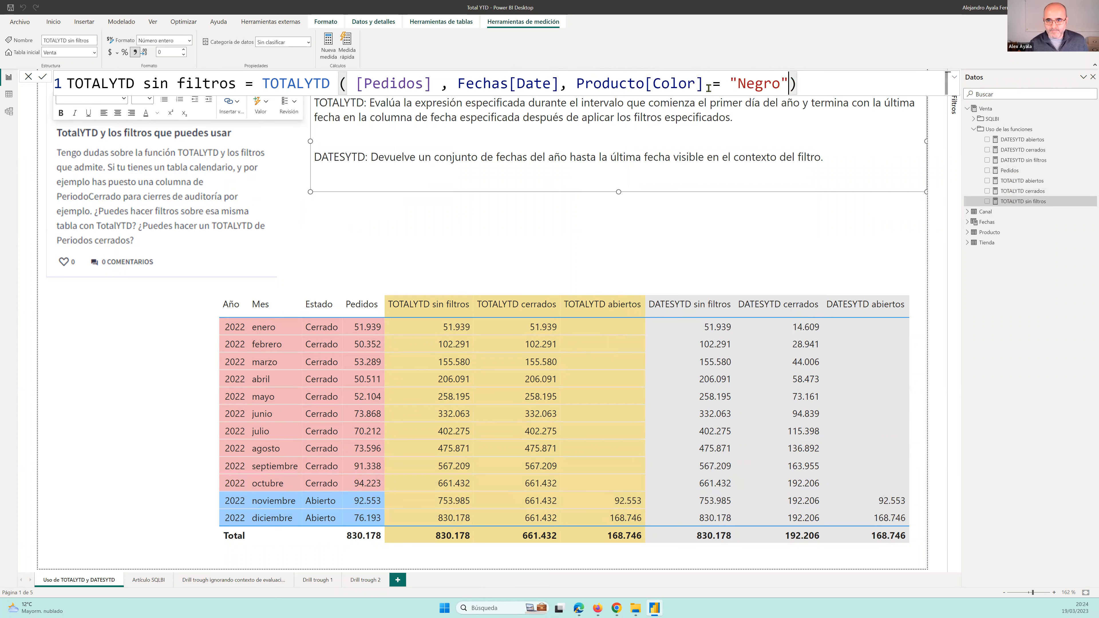
pyautogui.press('Return')
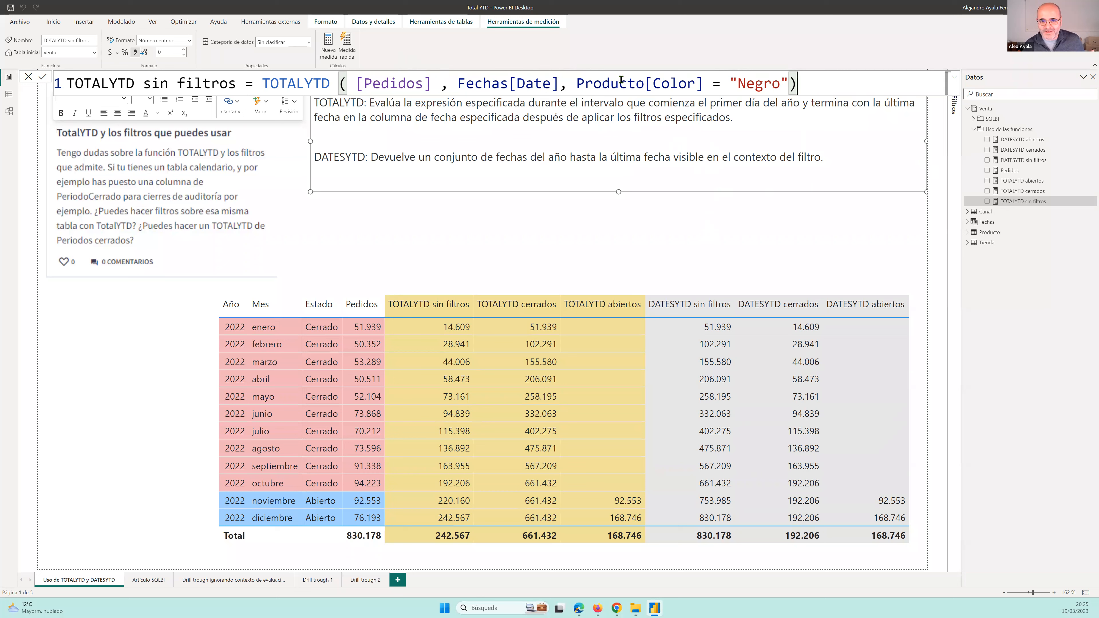
# Try to add a second filter argument on Canal[Canal] after Producto[Color] = "Negro" in the TOTALYTD sin filtros formula.
pyautogui.click(790, 84)
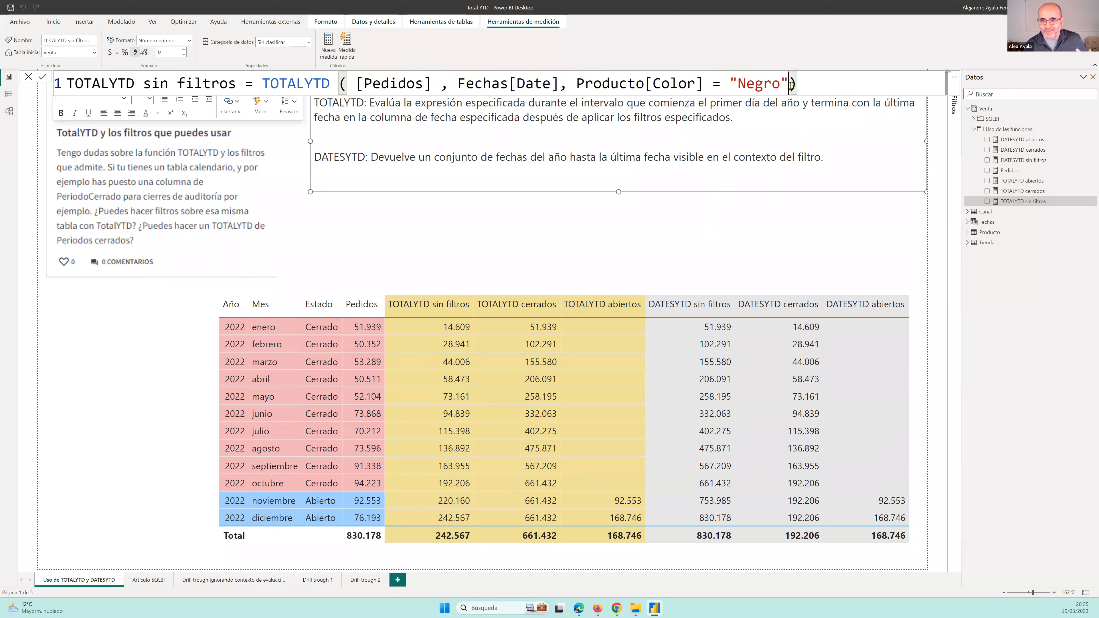
pyautogui.write(', cana')
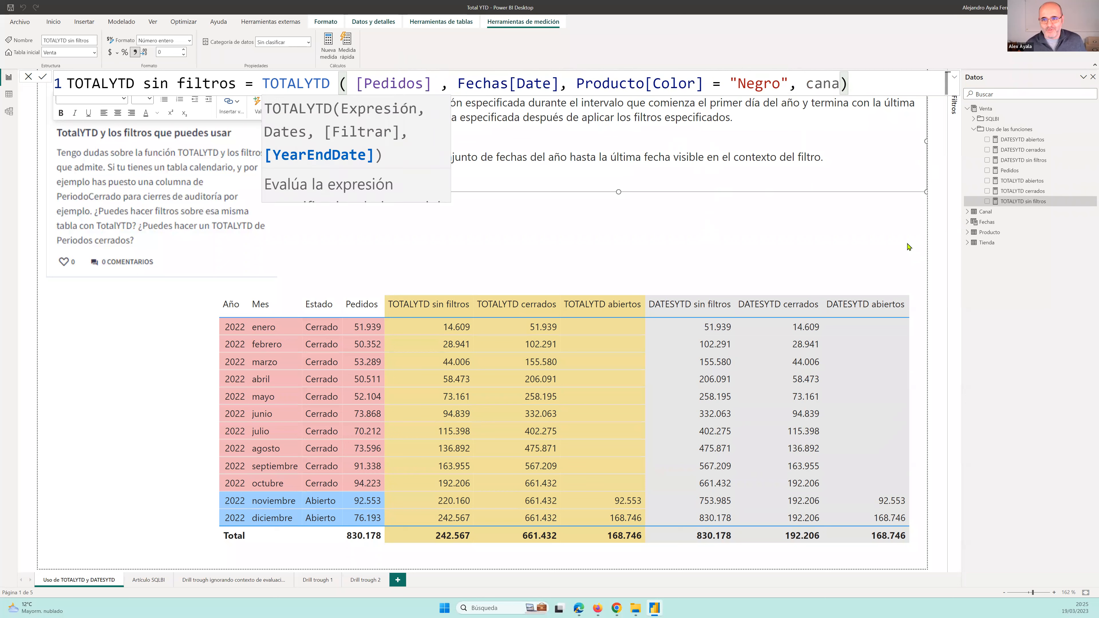
pyautogui.press('BackSpace')
pyautogui.press('BackSpace')
pyautogui.press('BackSpace')
pyautogui.write('anal')
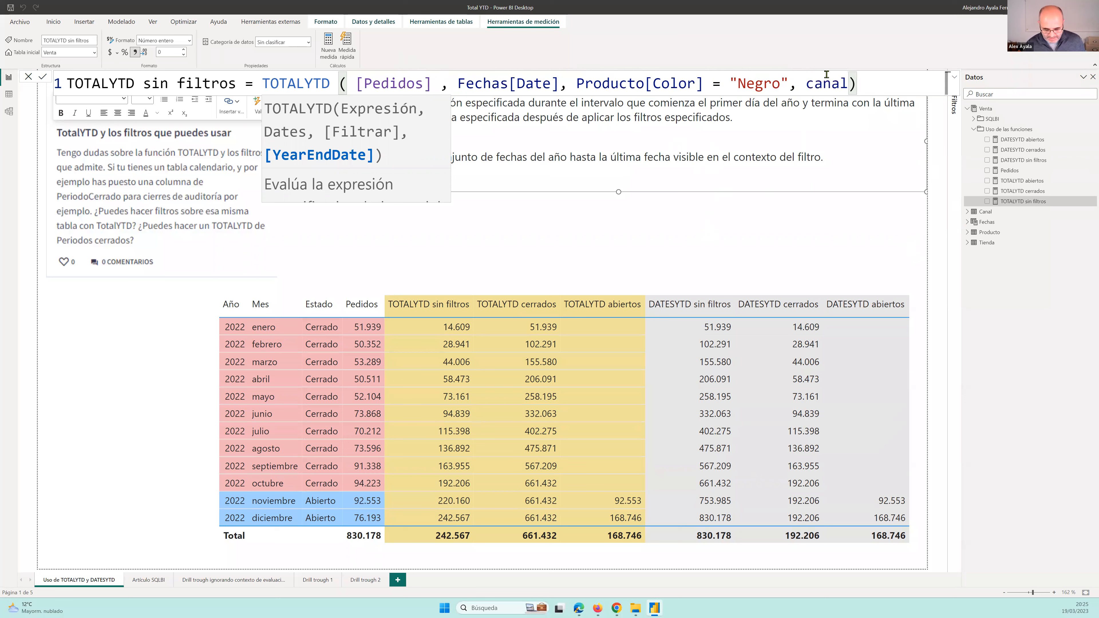
pyautogui.press('BackSpace')
pyautogui.press('BackSpace')
pyautogui.press('BackSpace')
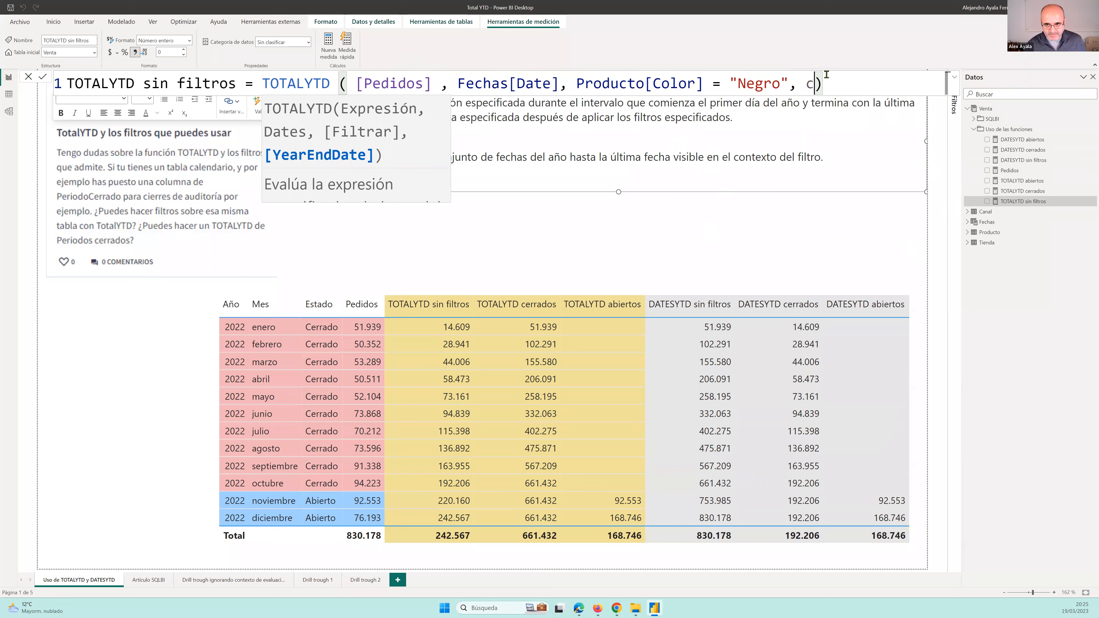
pyautogui.write('Can')
pyautogui.write('al')
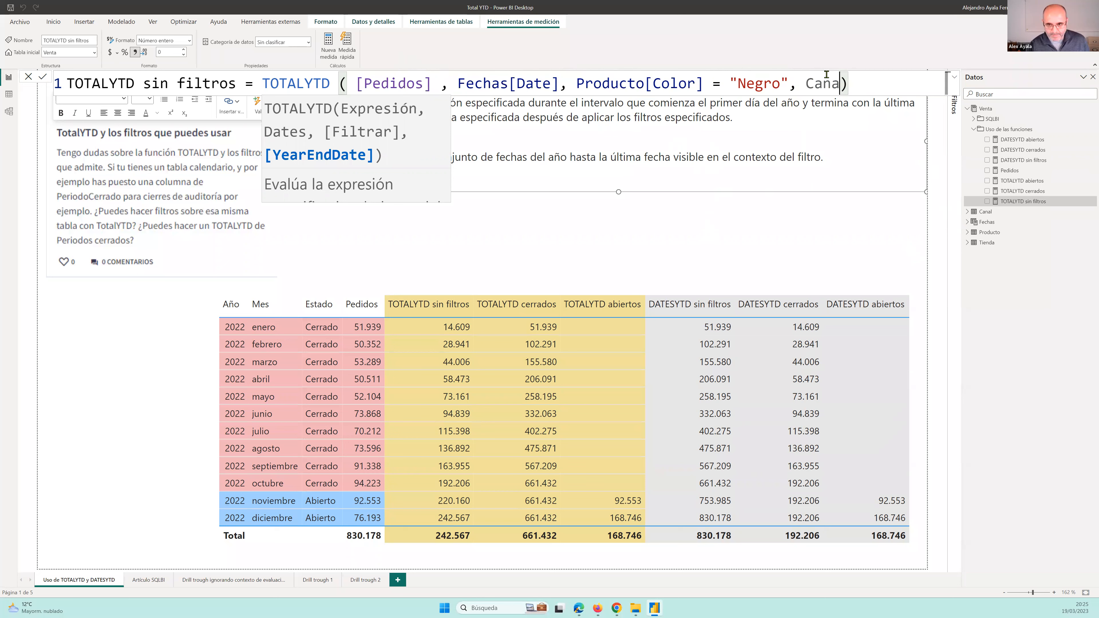
pyautogui.write('[Canal')
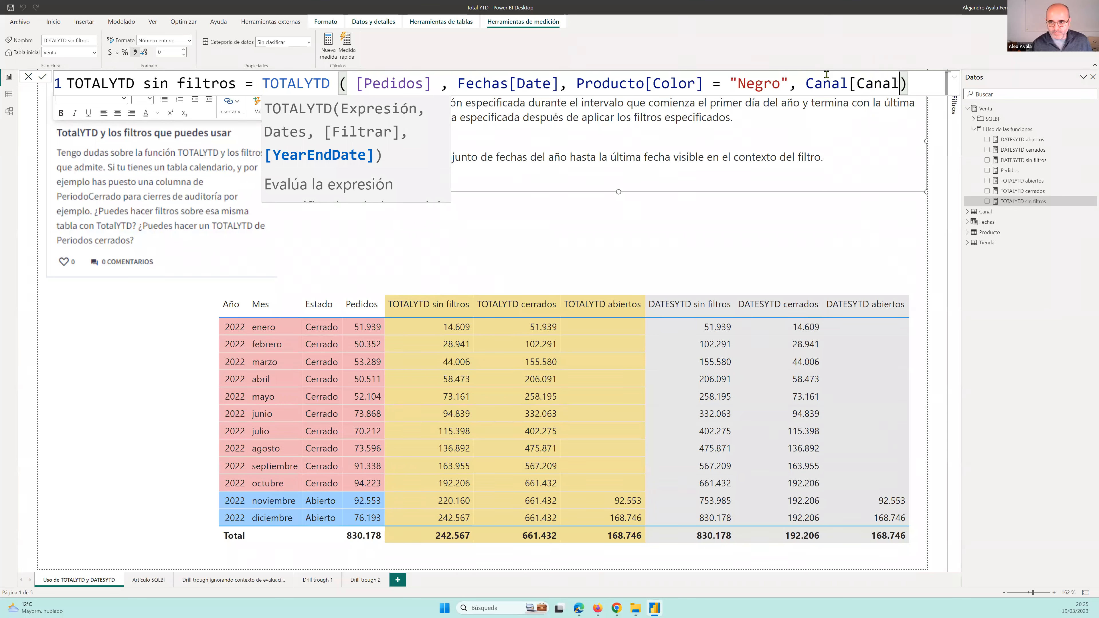
pyautogui.write('] = ')
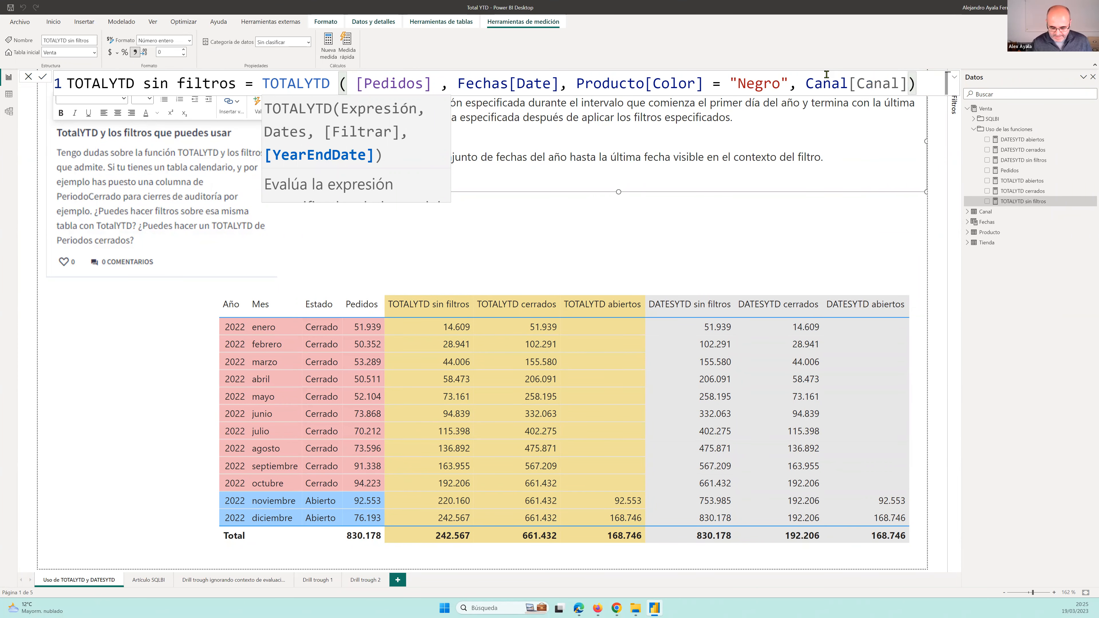
pyautogui.write('"')
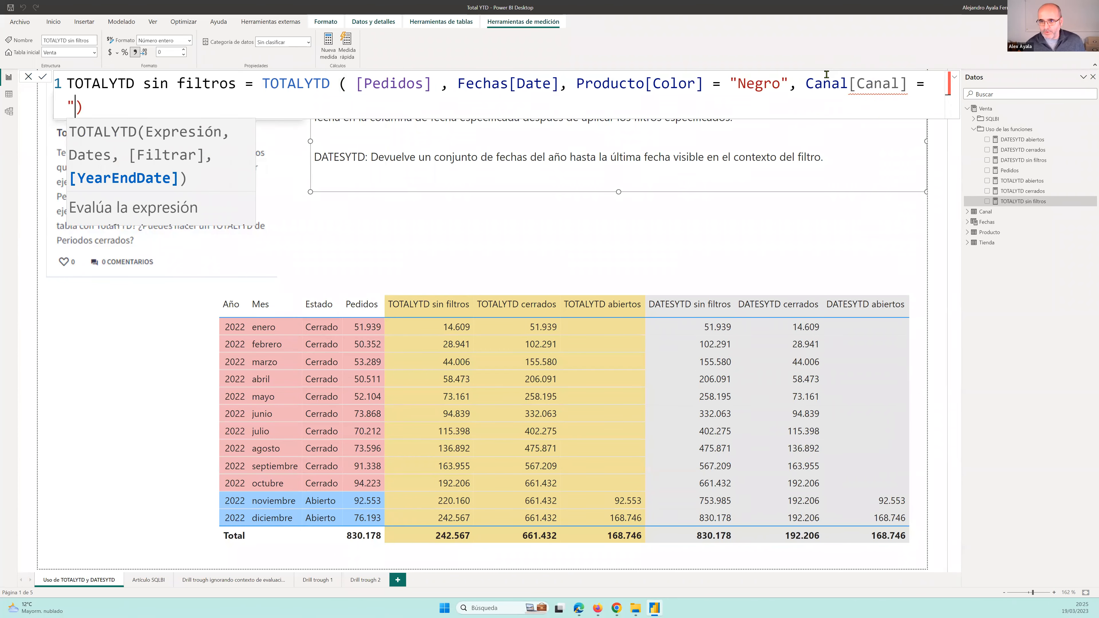
# Underline the Canal[Canal] argument and mark the "Negro" filter with screen annotations over the TOTALYTD sin filtros formula, and clear them.
pyautogui.hotkey('ctrl', '1')
pyautogui.click(827, 79)
pyautogui.moveTo(996, 128); pyautogui.dragTo(831, 143)
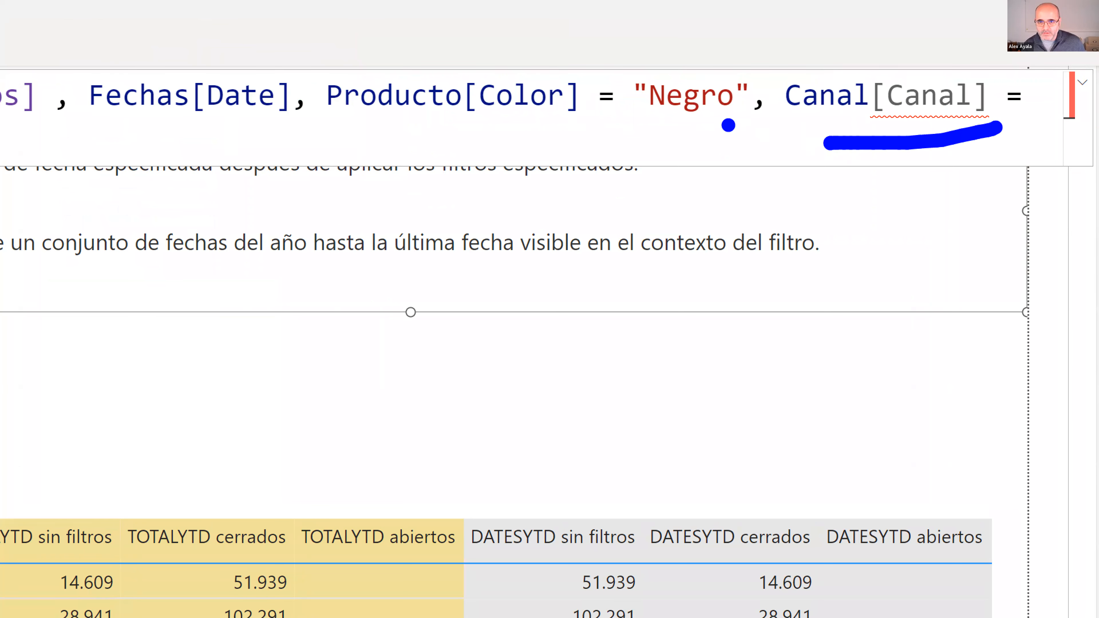
pyautogui.moveTo(660, 137)
pyautogui.mouseDown()
pyautogui.moveTo(774, 65)
pyautogui.moveTo(649, 117)
pyautogui.mouseUp()
pyautogui.press('Escape')
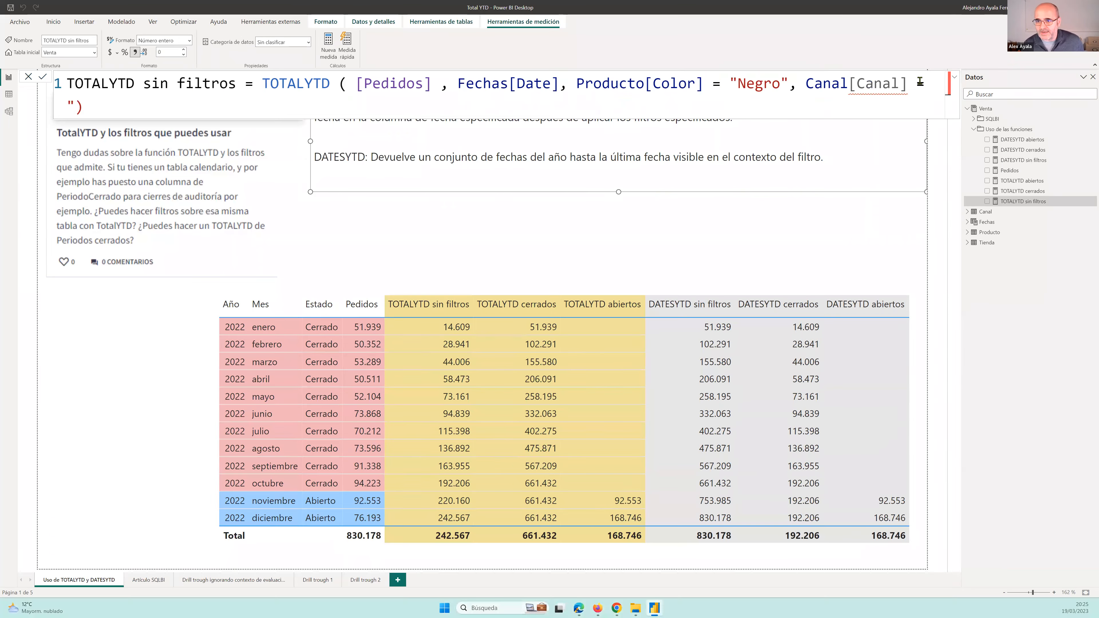
# Remove the Producto[Color] and Canal[Canal] arguments from TOTALYTD sin filtros, leaving [Pedidos] and Fechas[Date], and commit the formula.
pyautogui.moveTo(77, 104); pyautogui.dragTo(558, 83)
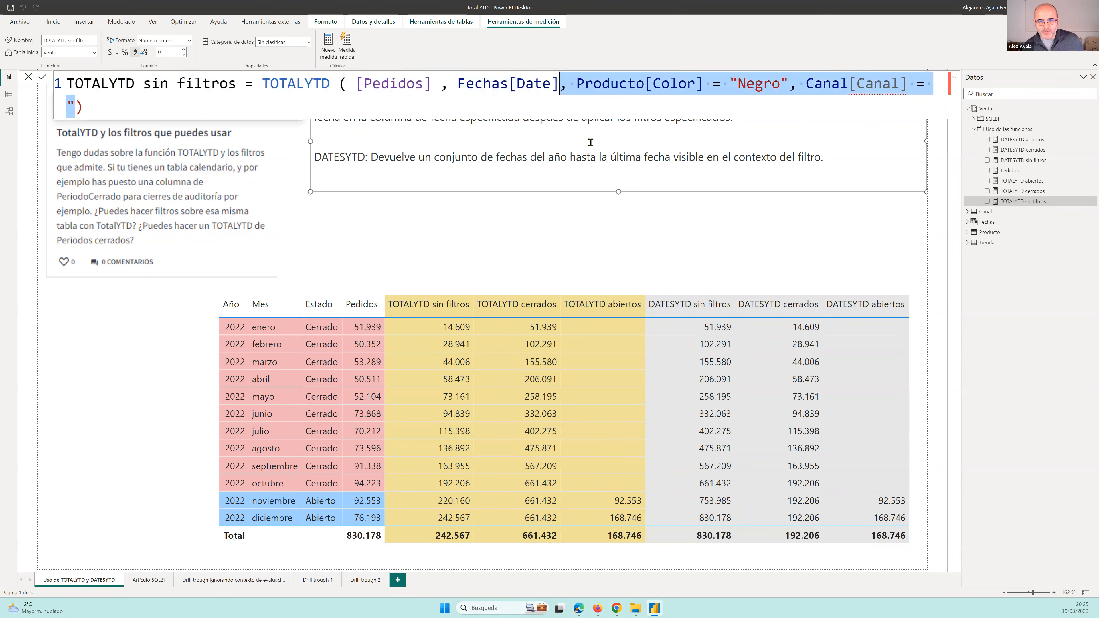
pyautogui.press('BackSpace')
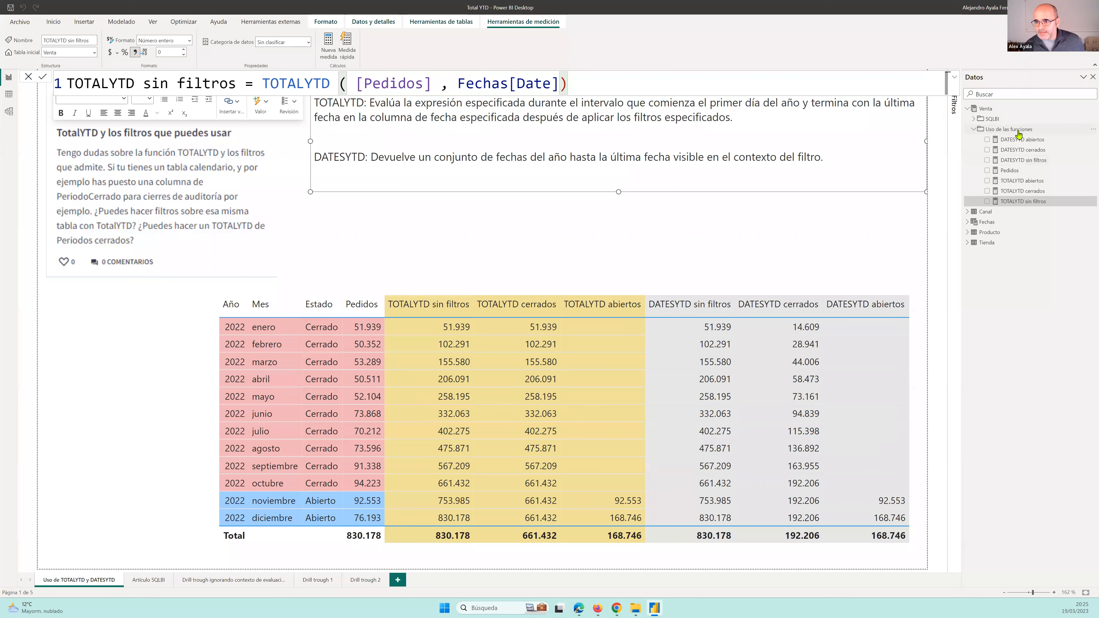
# Open the DATESYTD cerrados measure and highlight its Fechas[Estado] and Producto[Color] filter lines.
pyautogui.click(1020, 141)
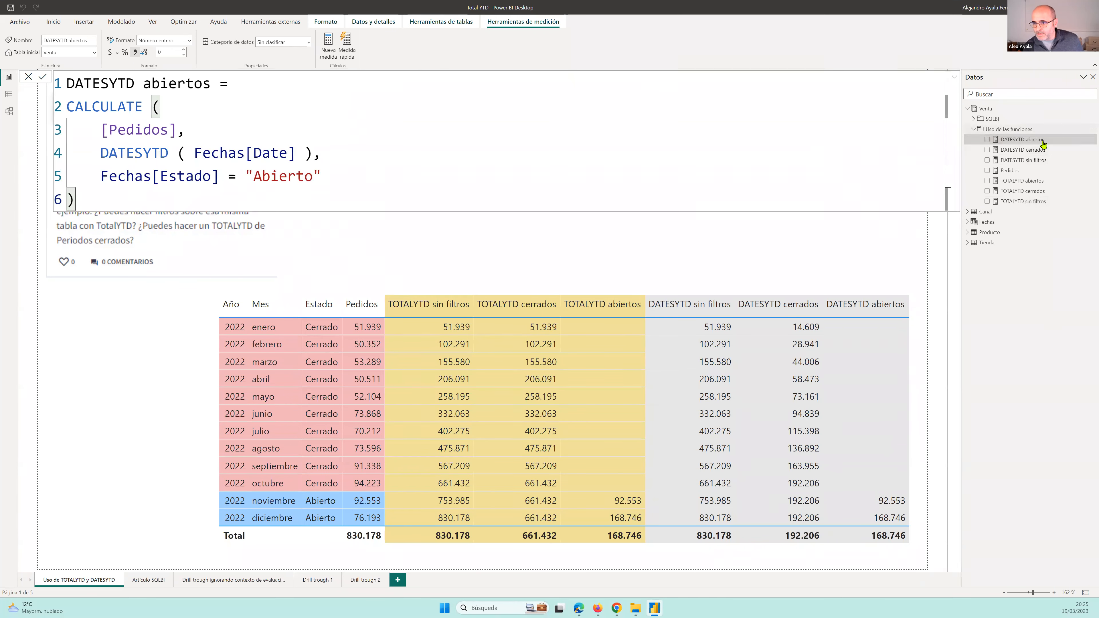
pyautogui.click(1029, 154)
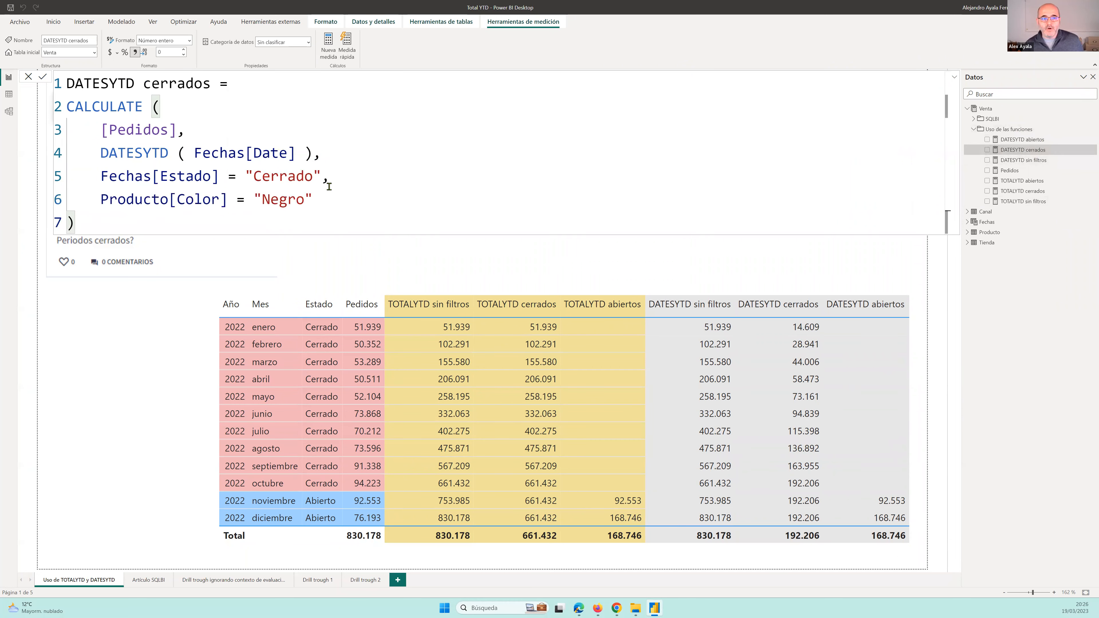
pyautogui.moveTo(97, 175); pyautogui.dragTo(91, 200)
# Add the filter Canal[Canal] = "online" on a new line after the "Negro" filter in DATESYTD cerrados and commit it.
pyautogui.click(310, 202)
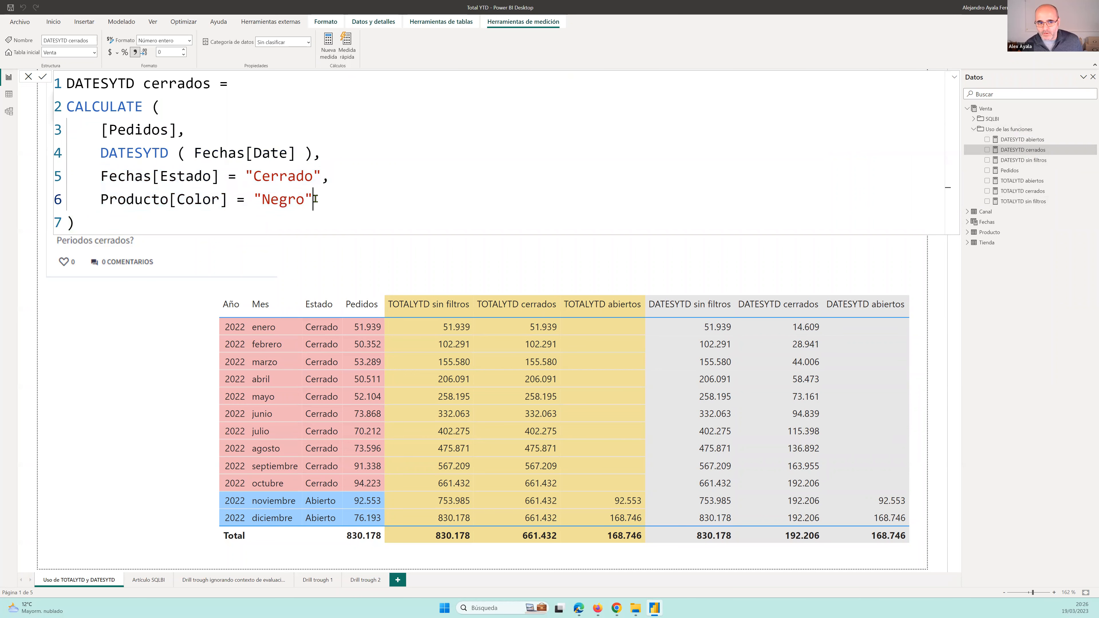
pyautogui.write(',')
pyautogui.press('Return')
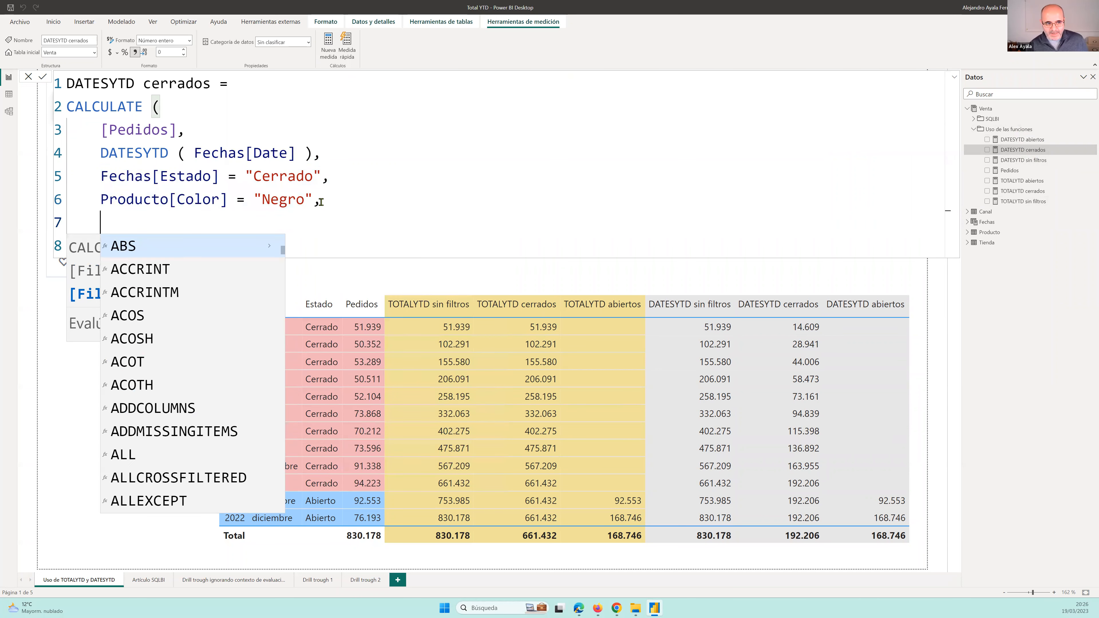
pyautogui.write('canal')
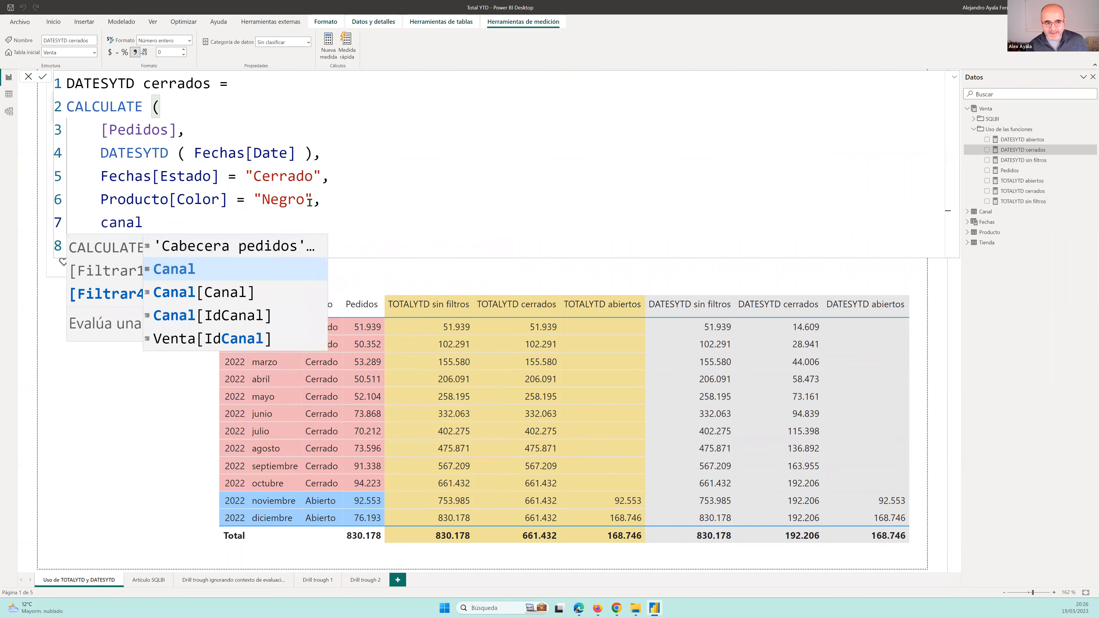
pyautogui.click(255, 294)
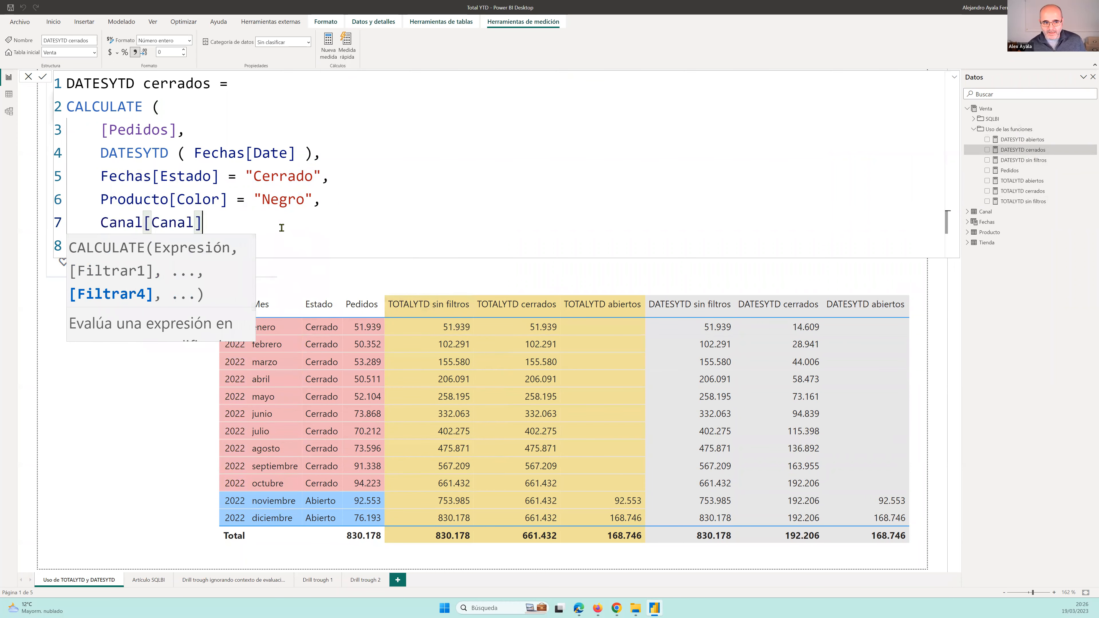
pyautogui.write('= "online"')
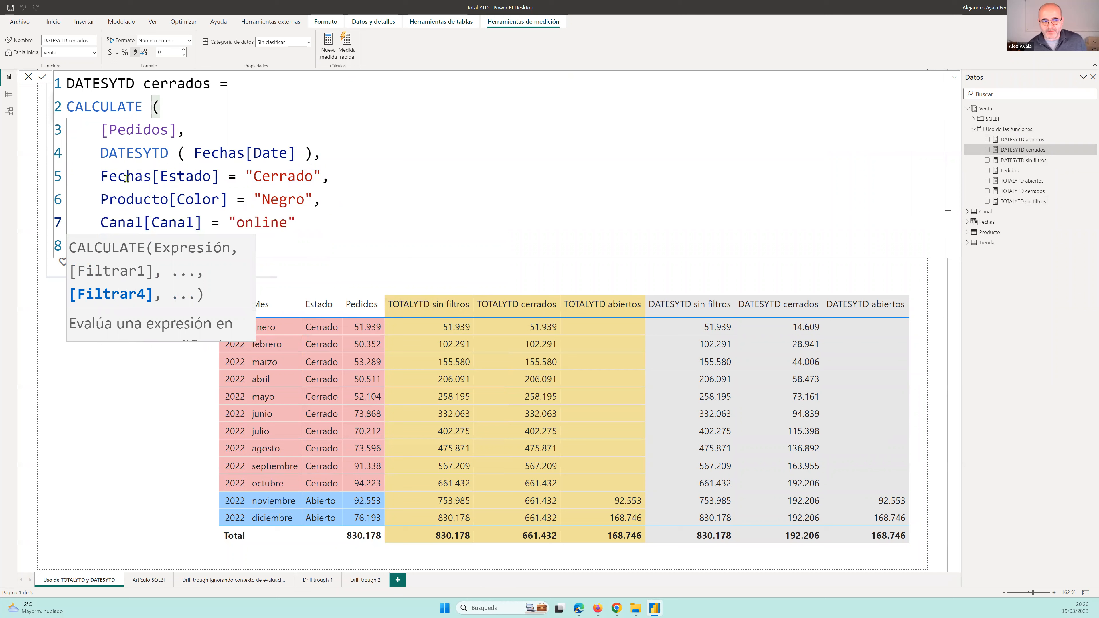
pyautogui.click(43, 78)
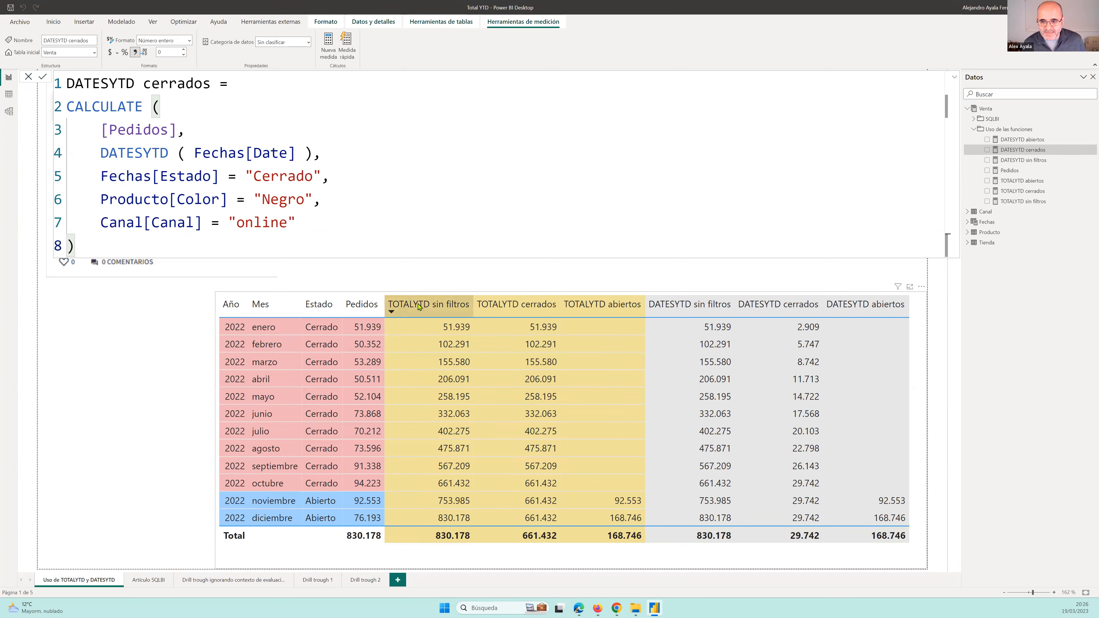
# Delete the Producto[Color] and Canal[Canal] filters from DATESYTD cerrados, keeping Fechas[Estado] = "Cerrado" as the last filter, and commit.
pyautogui.moveTo(309, 225); pyautogui.dragTo(323, 177)
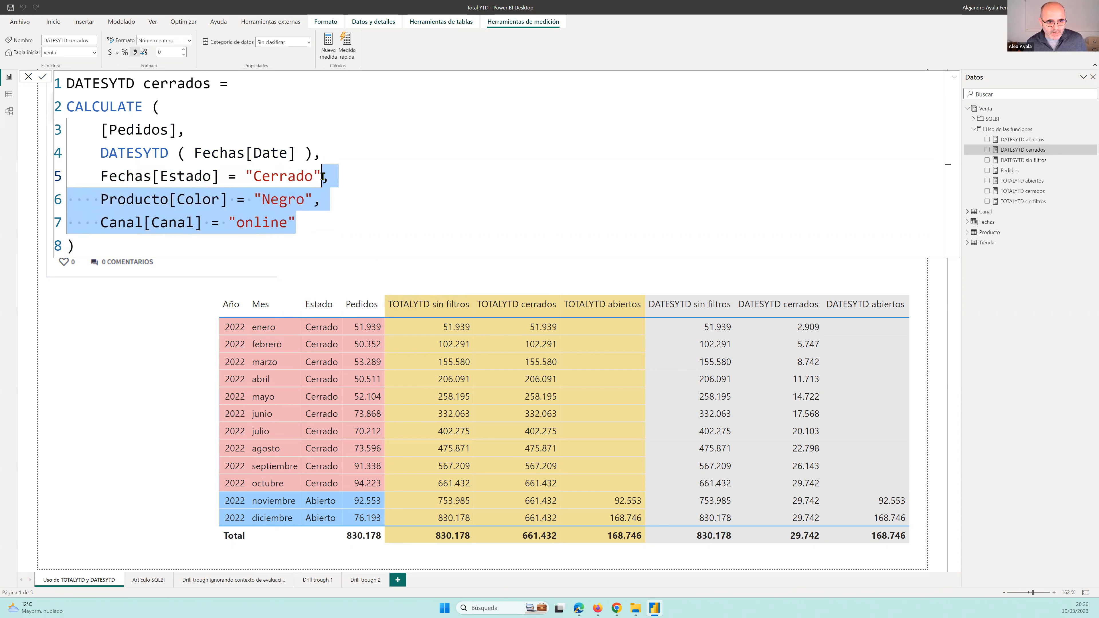
pyautogui.press('Delete')
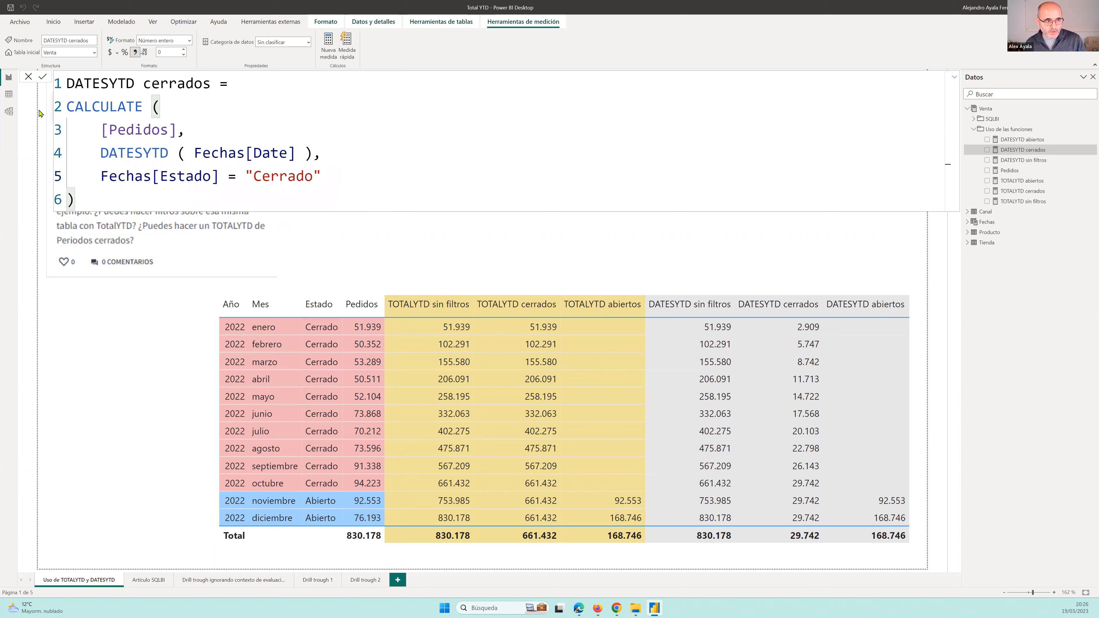
pyautogui.click(42, 77)
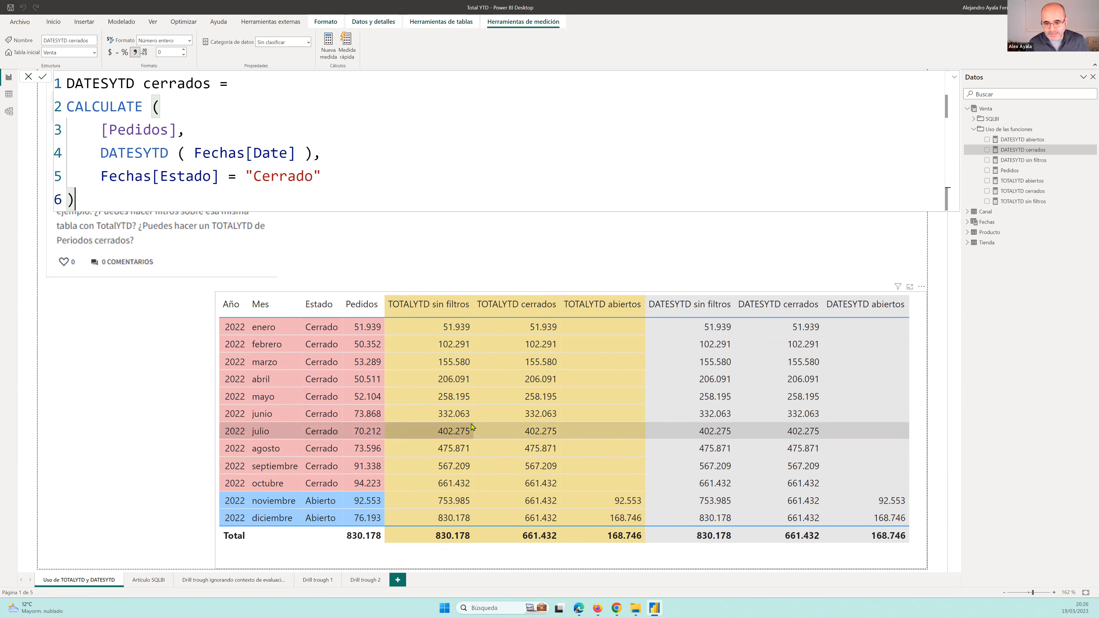
# Switch to the Artículo SQLBI report page and mark the year, month and Pedidos values in the table's first row.
pyautogui.click(148, 581)
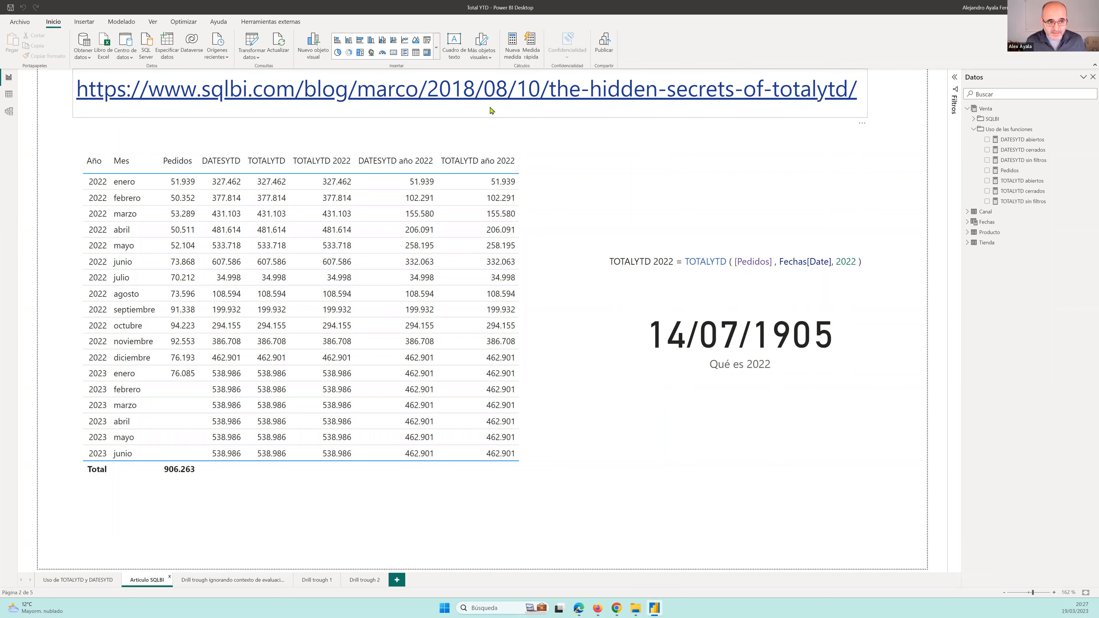
pyautogui.click(425, 164)
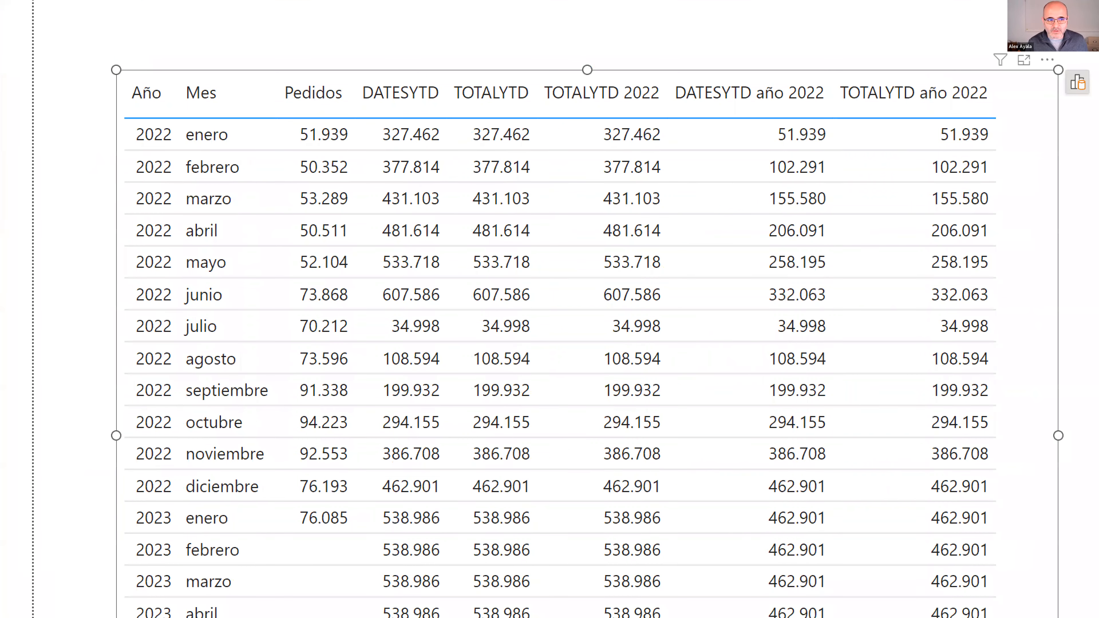
pyautogui.click(117, 130)
pyautogui.click(235, 135)
pyautogui.click(288, 136)
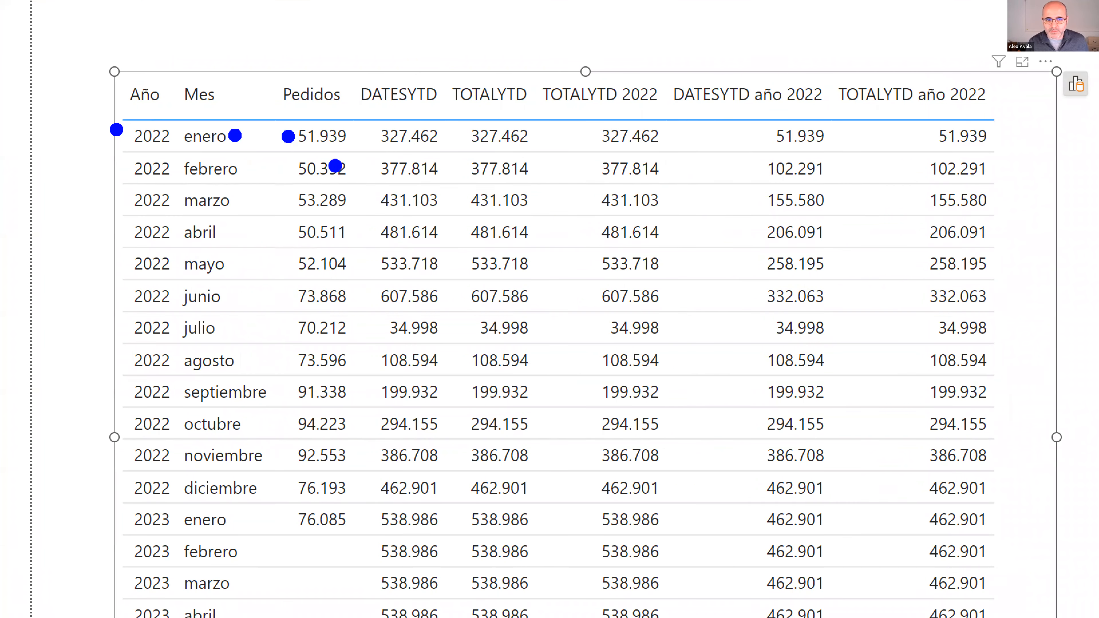
# Frame the DATESYTD and TOTALYTD columns in blue and the three 2022 measure columns in red, and clear the annotations.
pyautogui.moveTo(347, 64)
pyautogui.mouseDown()
pyautogui.moveTo(543, 307)
pyautogui.moveTo(548, 615)
pyautogui.mouseUp()
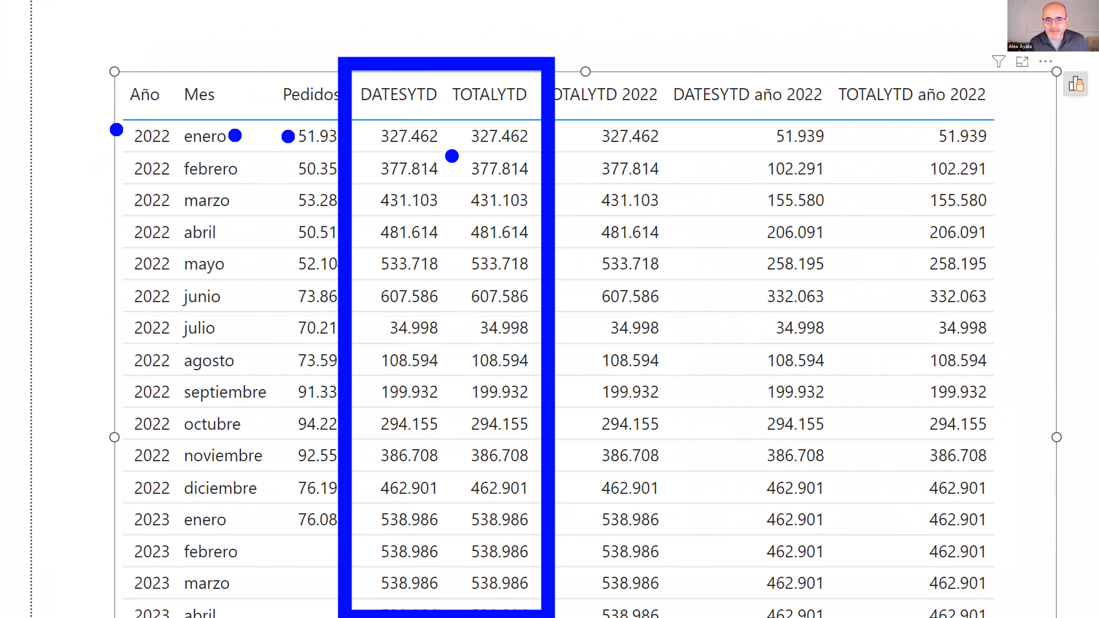
pyautogui.press('r')
pyautogui.moveTo(545, 59)
pyautogui.mouseDown()
pyautogui.moveTo(894, 409)
pyautogui.moveTo(1036, 614)
pyautogui.mouseUp()
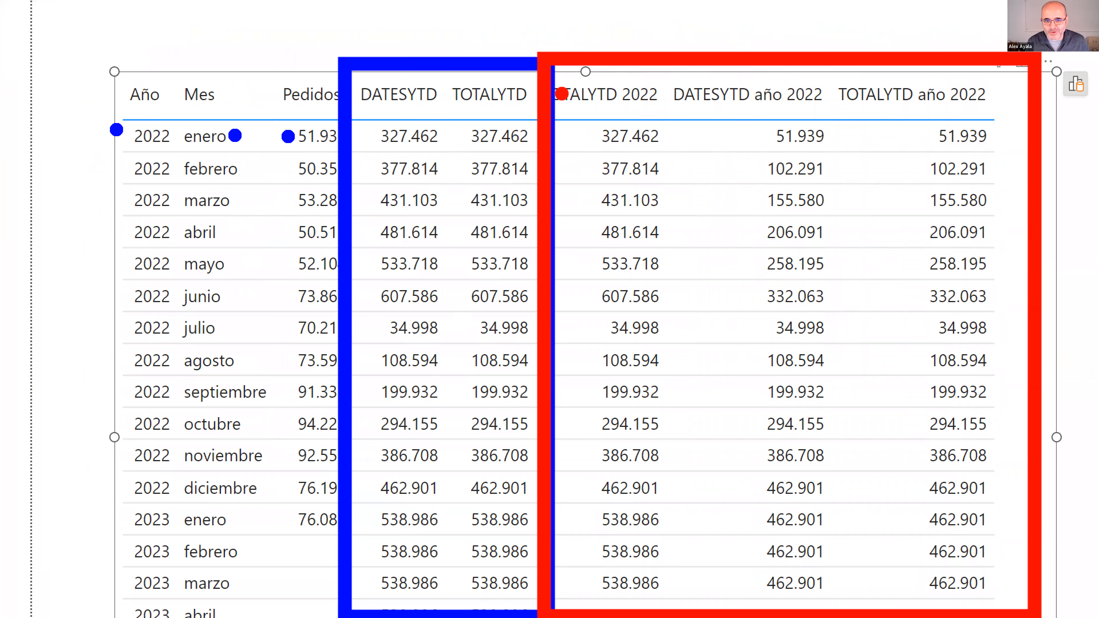
pyautogui.press('Escape')
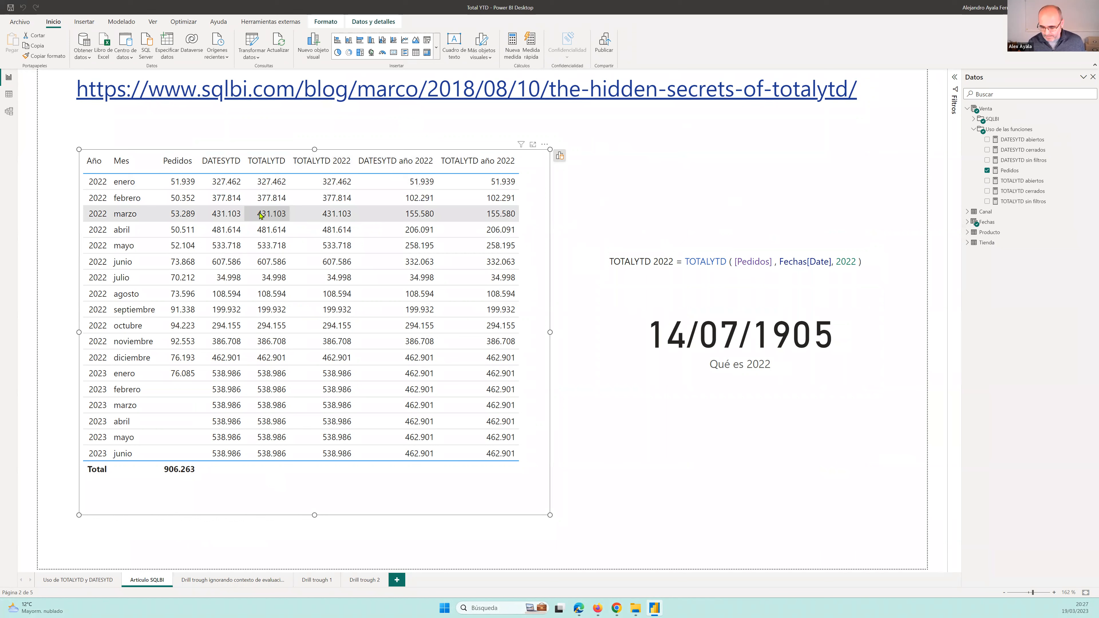
# Open the DATESYTD año 2022 measure in the SQLBI folder, underline its "07/14" argument and mark the Fechas[Año] = 2022 filter.
pyautogui.click(980, 130)
pyautogui.click(974, 119)
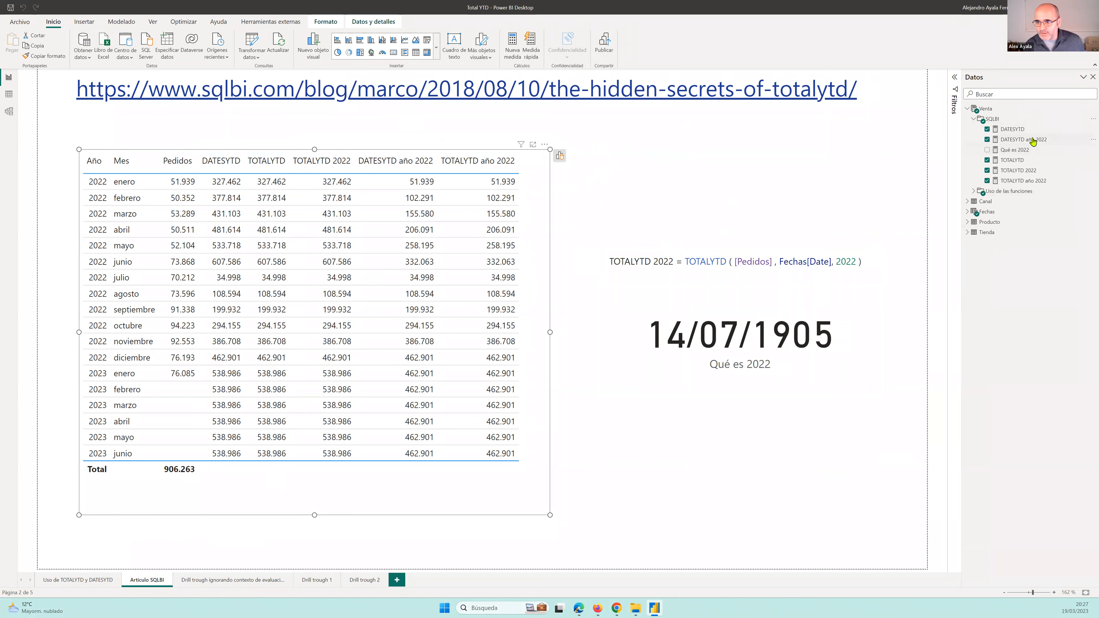
pyautogui.click(1022, 140)
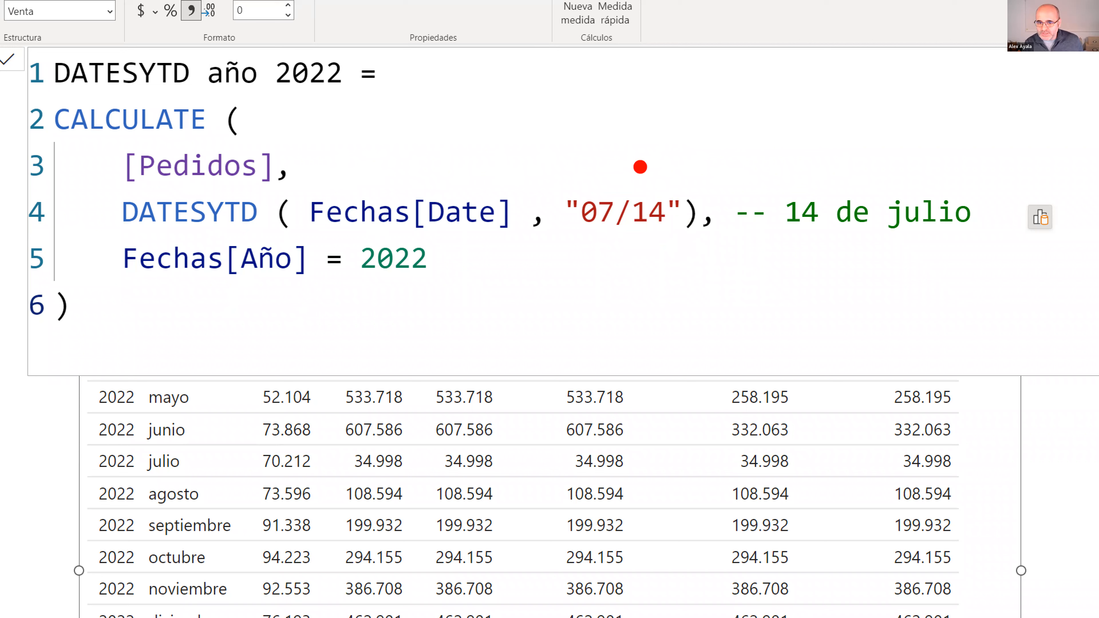
pyautogui.moveTo(562, 239); pyautogui.dragTo(669, 245)
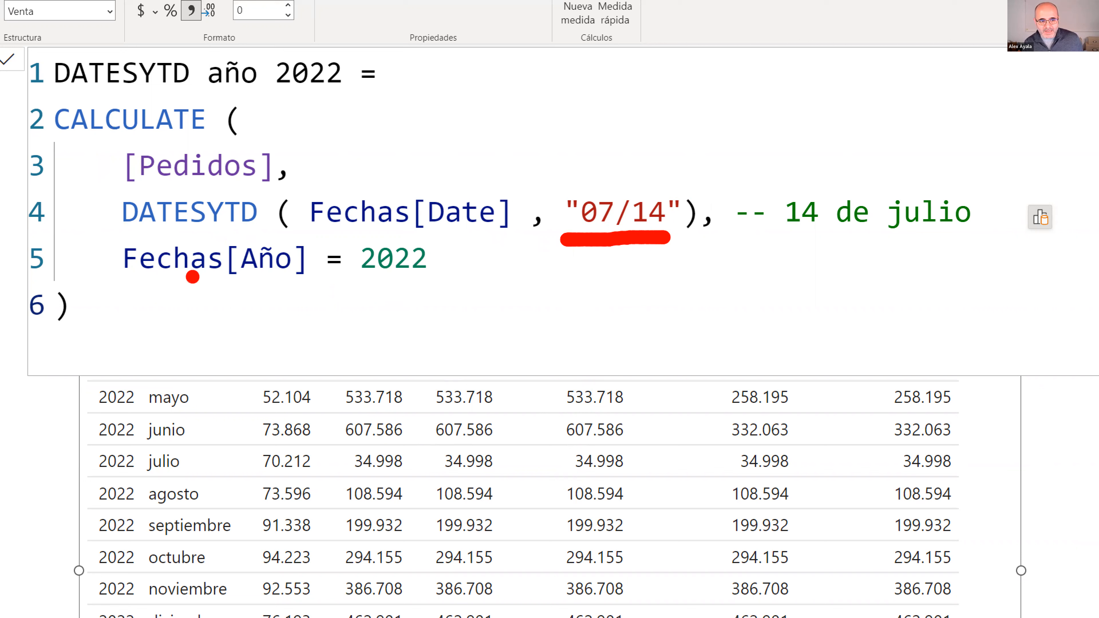
pyautogui.moveTo(122, 280)
pyautogui.mouseDown()
pyautogui.moveTo(308, 298)
pyautogui.moveTo(479, 271)
pyautogui.moveTo(409, 223)
pyautogui.moveTo(269, 216)
pyautogui.moveTo(84, 271)
pyautogui.moveTo(113, 288)
pyautogui.mouseUp()
pyautogui.moveTo(58, 103); pyautogui.dragTo(217, 105)
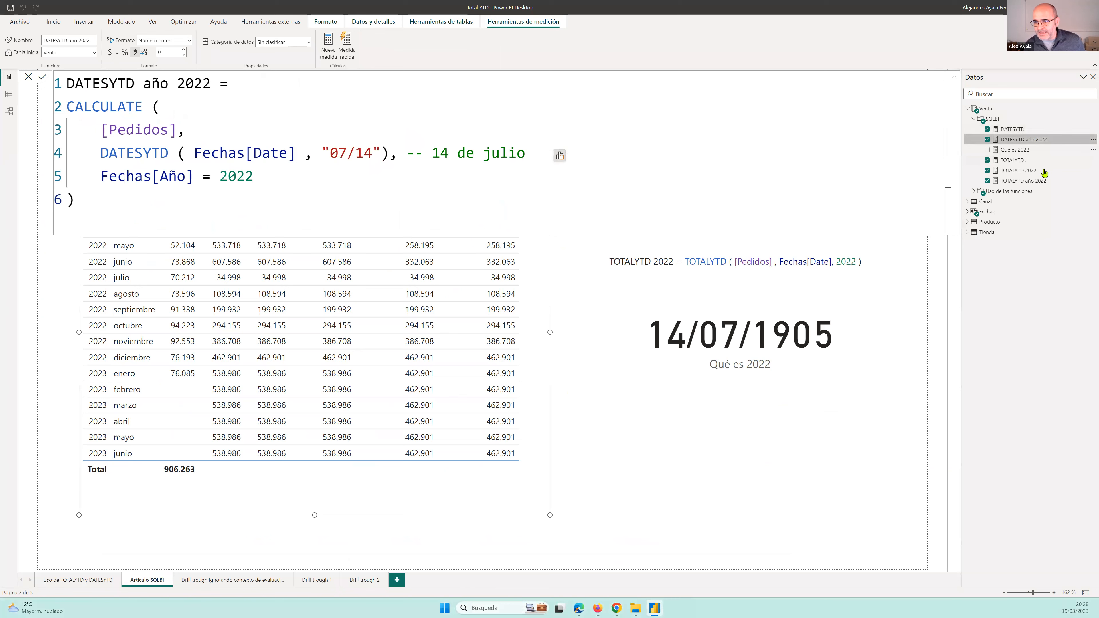
# Open the TOTALYTD 2022 measure, underline its [Pedidos] and Fechas[Date] arguments, circle the 2022 argument with an arrow, and clear the annotations.
pyautogui.click(1018, 171)
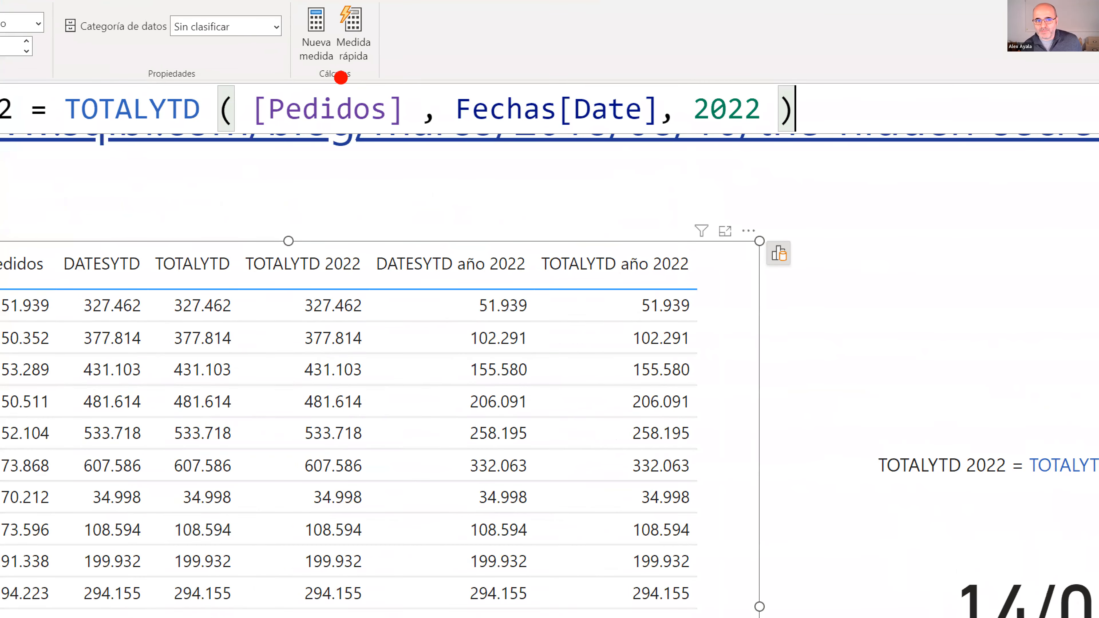
pyautogui.moveTo(261, 140); pyautogui.dragTo(396, 134)
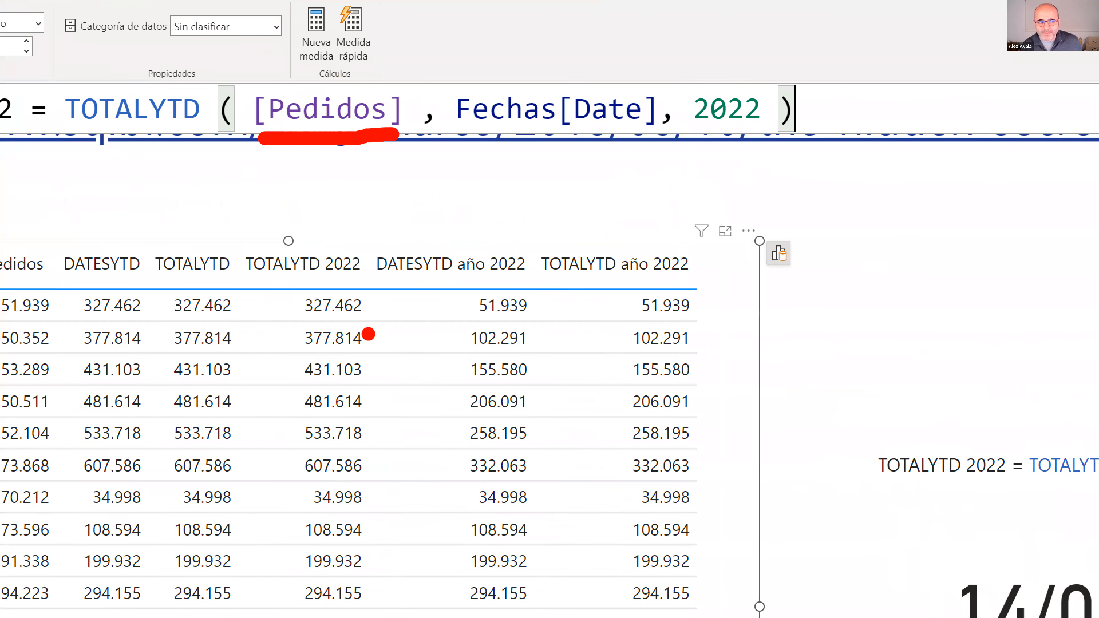
pyautogui.moveTo(651, 134); pyautogui.dragTo(443, 134)
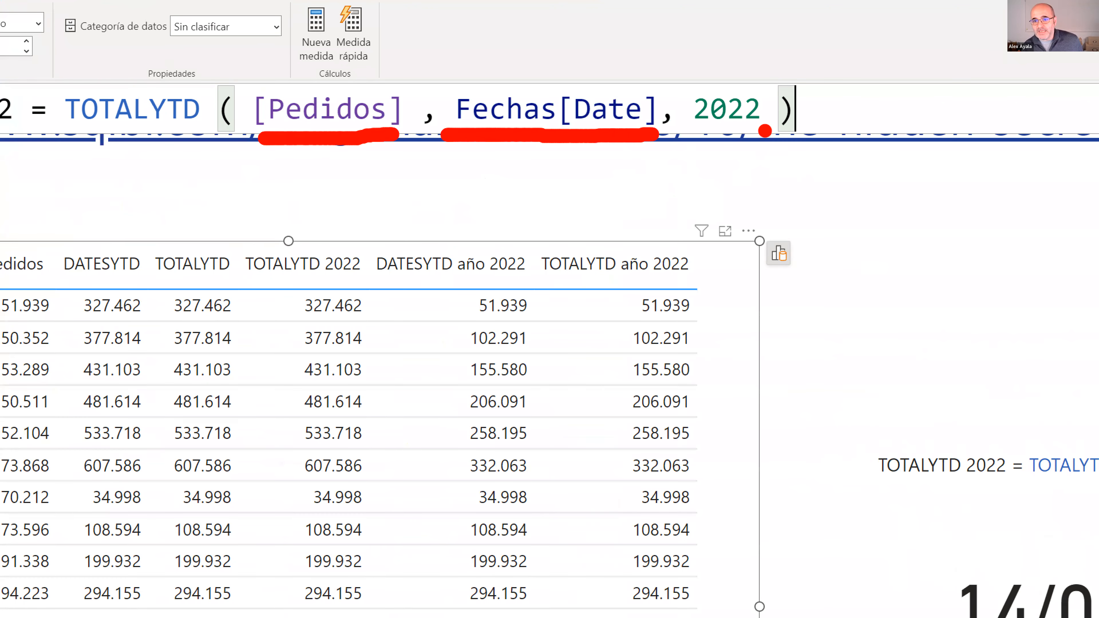
pyautogui.moveTo(779, 128)
pyautogui.mouseDown()
pyautogui.moveTo(706, 143)
pyautogui.moveTo(662, 102)
pyautogui.moveTo(743, 73)
pyautogui.moveTo(794, 114)
pyautogui.moveTo(765, 129)
pyautogui.mouseUp()
pyautogui.moveTo(688, 169)
pyautogui.mouseDown()
pyautogui.moveTo(614, 238)
pyautogui.moveTo(520, 362)
pyautogui.mouseUp()
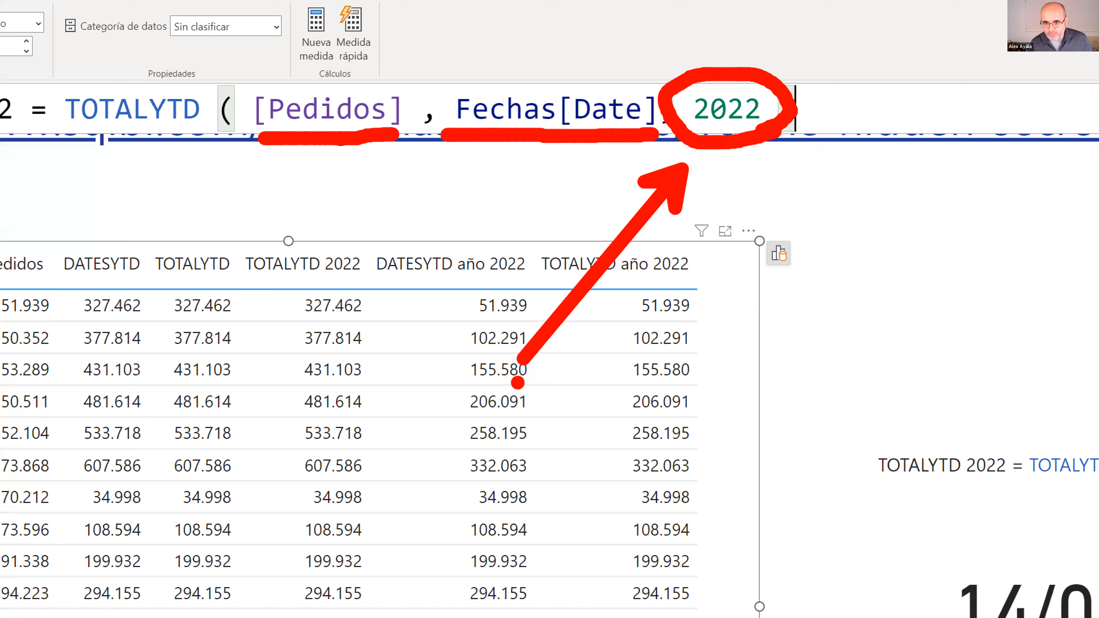
pyautogui.press('Escape')
# Delete the 2022 argument from TOTALYTD 2022 and underline the [Filtrar] and [YearEndDate] parameters in the function's syntax hint.
pyautogui.moveTo(552, 82); pyautogui.dragTo(518, 79)
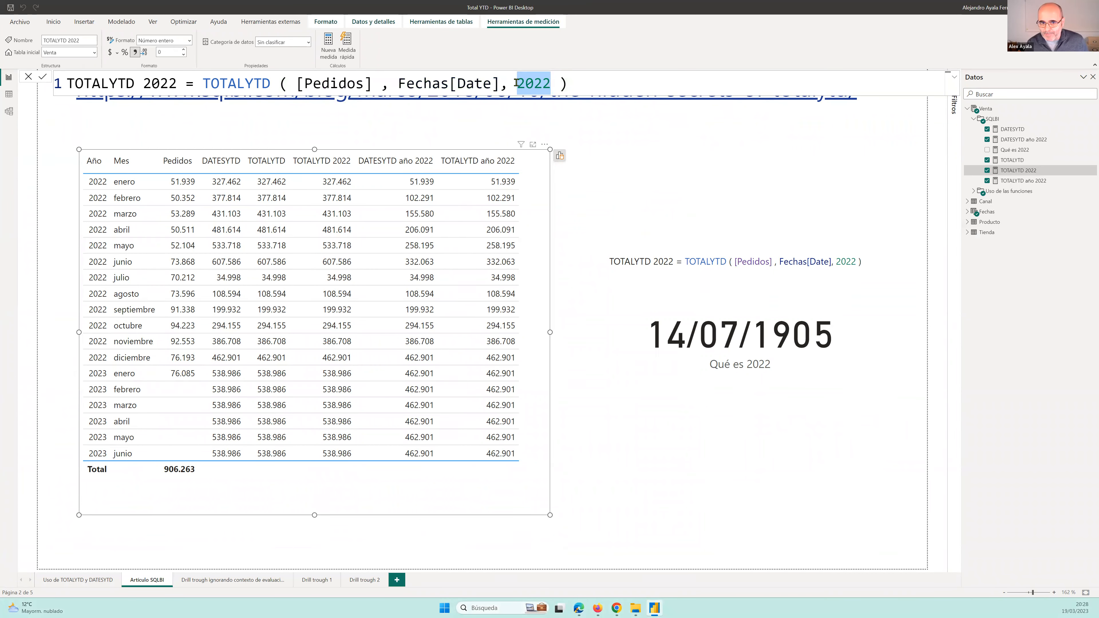
pyautogui.click(516, 82)
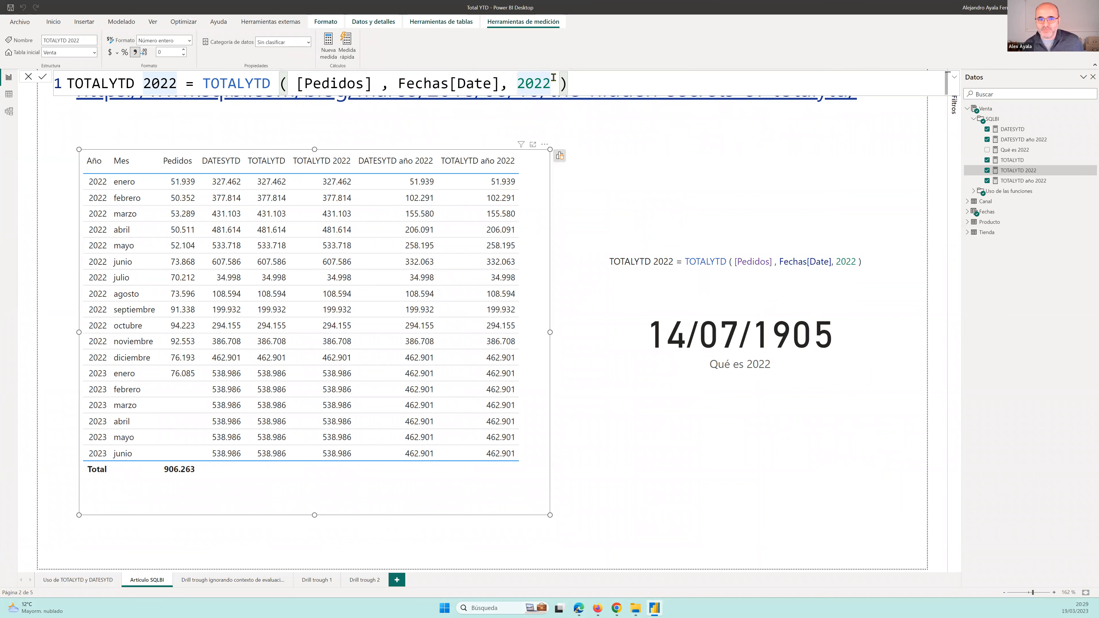
pyautogui.moveTo(553, 82); pyautogui.dragTo(517, 82)
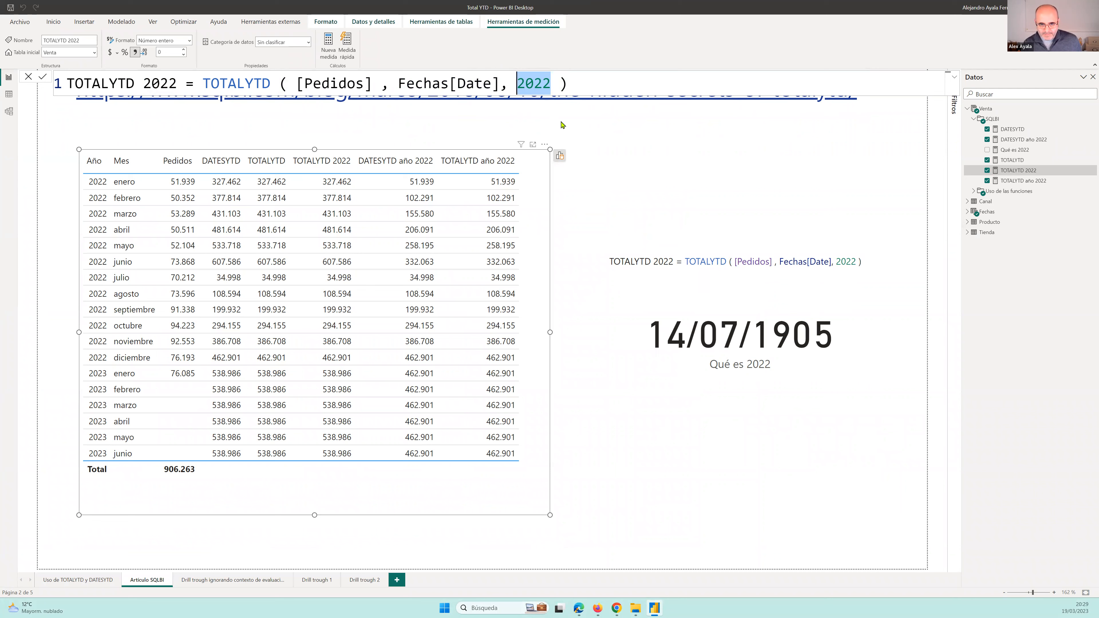
pyautogui.moveTo(560, 83); pyautogui.dragTo(504, 84)
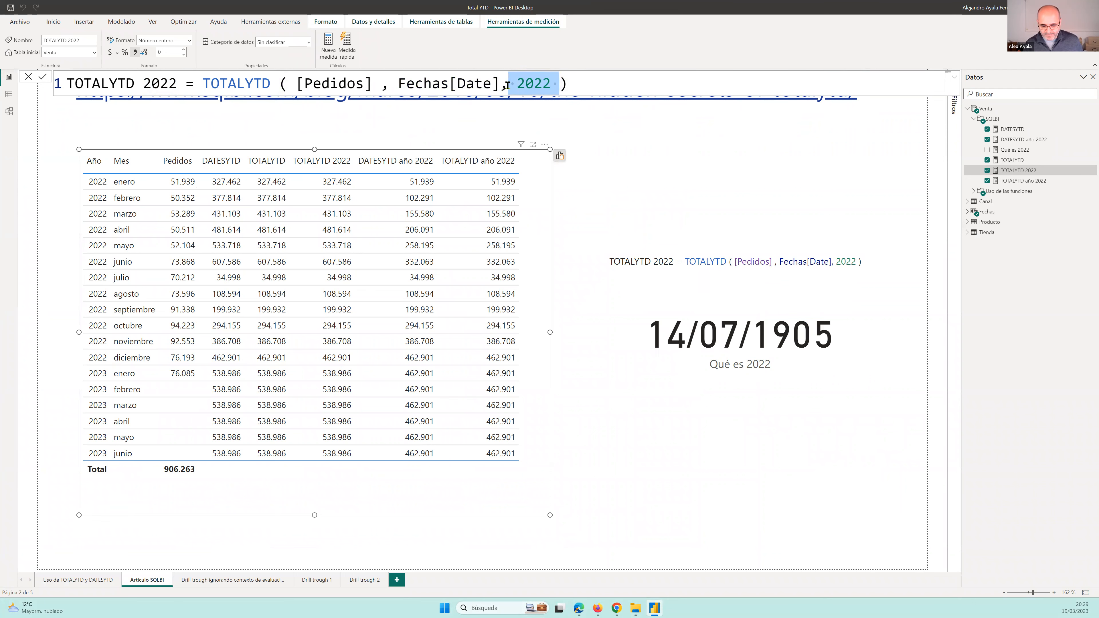
pyautogui.press('BackSpace')
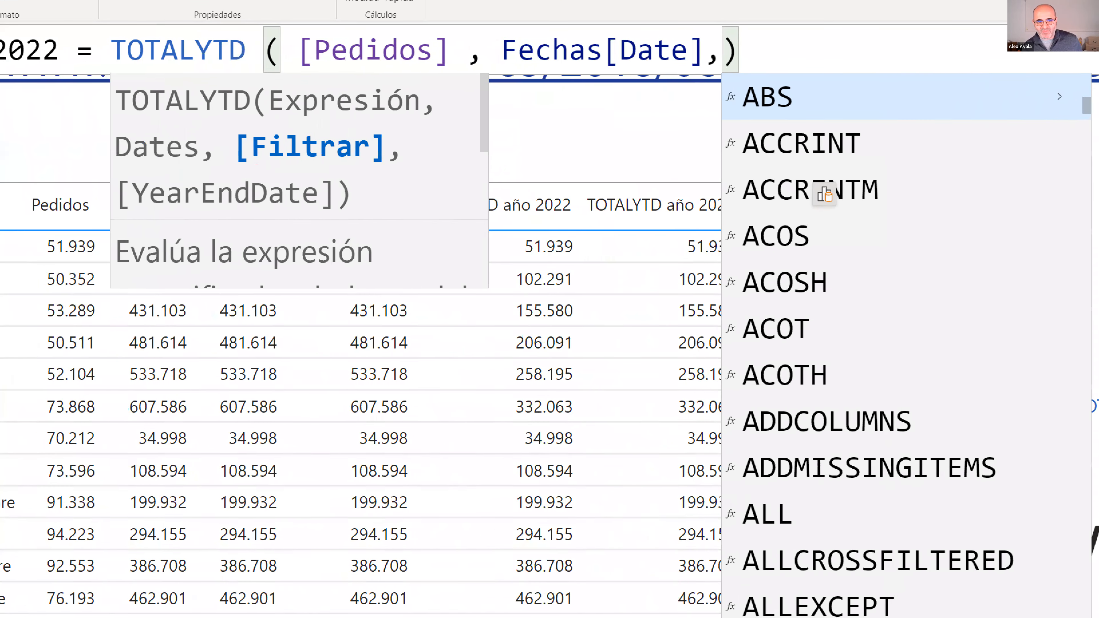
pyautogui.moveTo(250, 171); pyautogui.dragTo(370, 166)
pyautogui.moveTo(149, 226); pyautogui.dragTo(323, 221)
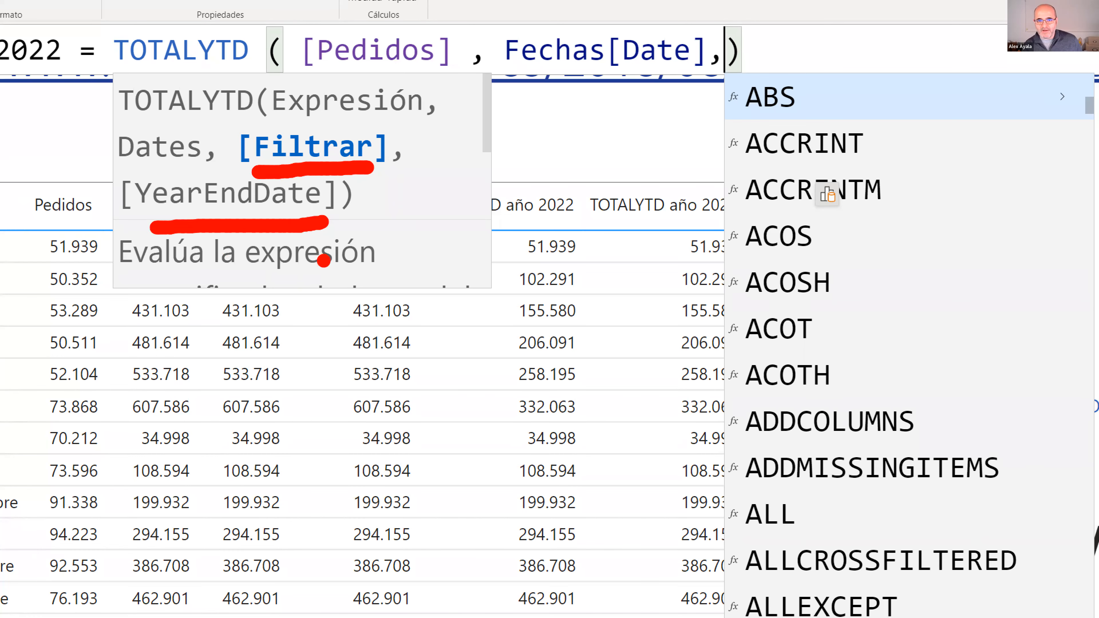
pyautogui.press('Escape')
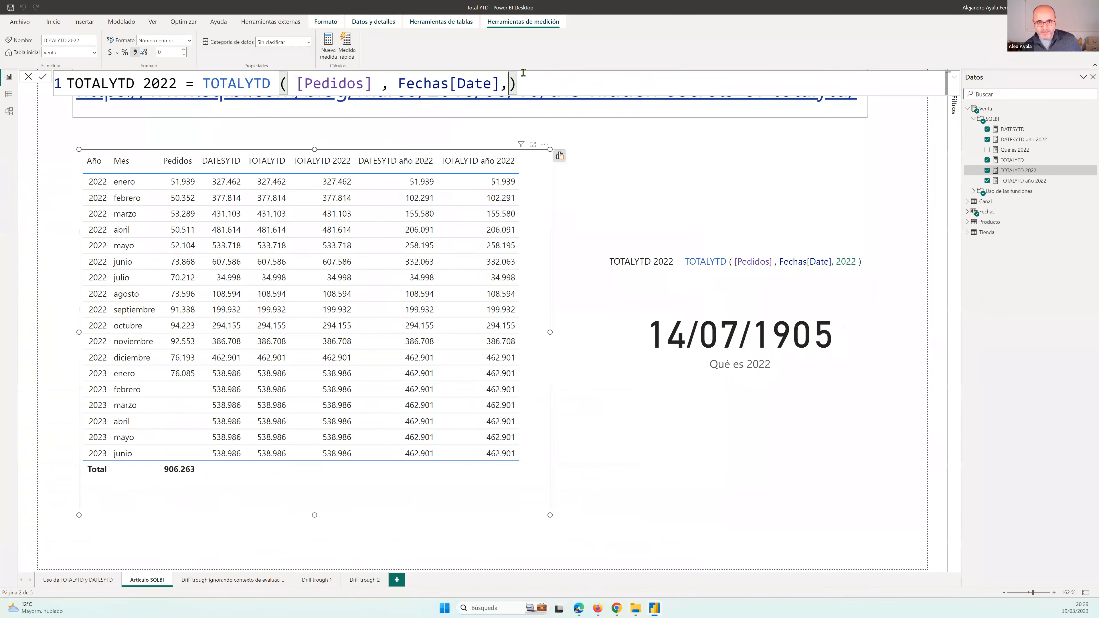
# Remove the comma after Fechas[Date], undo the deletions in TOTALYTD 2022 and commit the formula with its 2022 argument.
pyautogui.press('BackSpace')
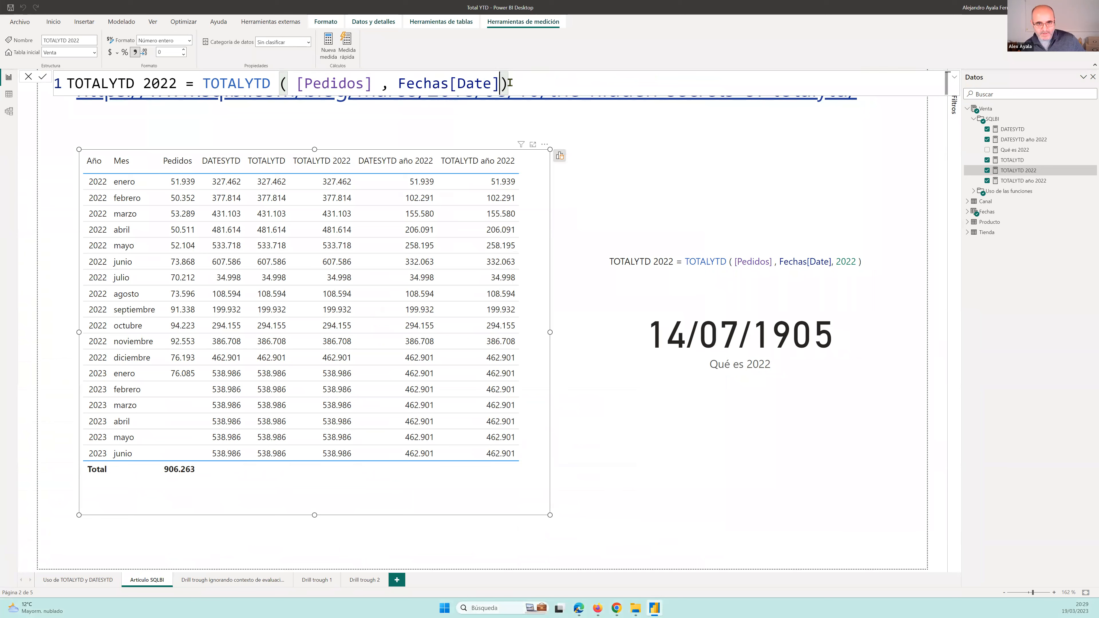
pyautogui.hotkey('ctrl', 'z')
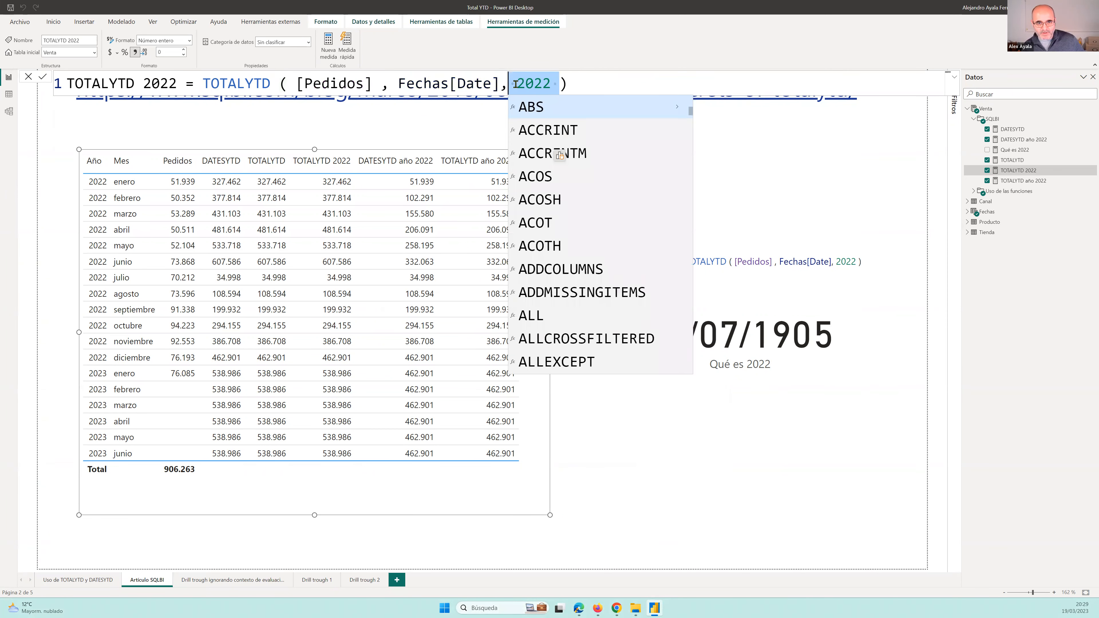
pyautogui.click(43, 77)
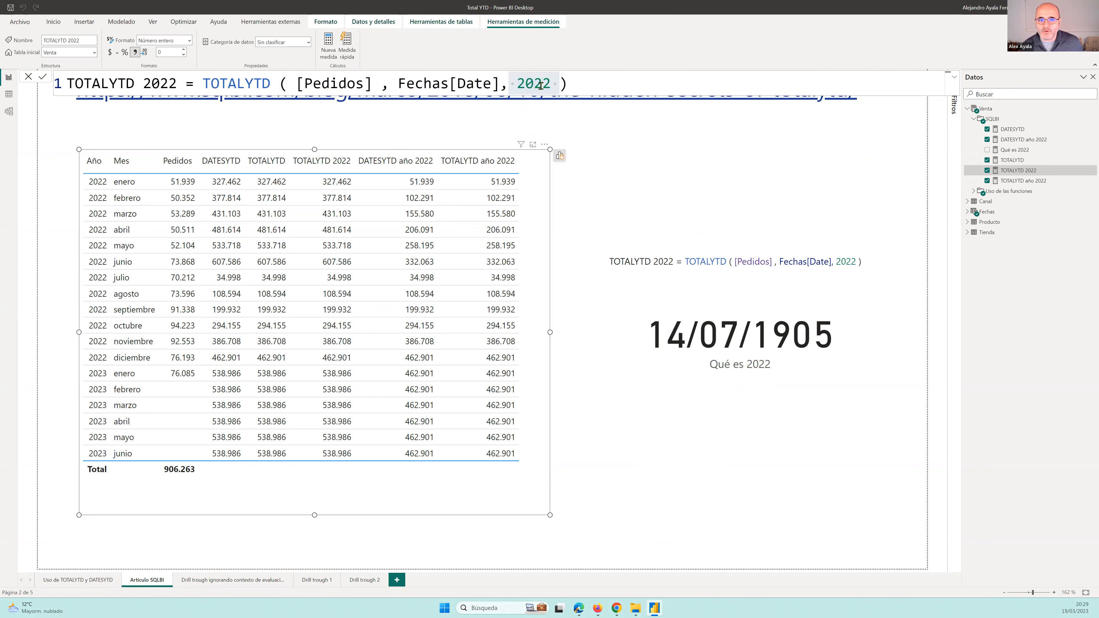
pyautogui.click(551, 83)
pyautogui.click(552, 83)
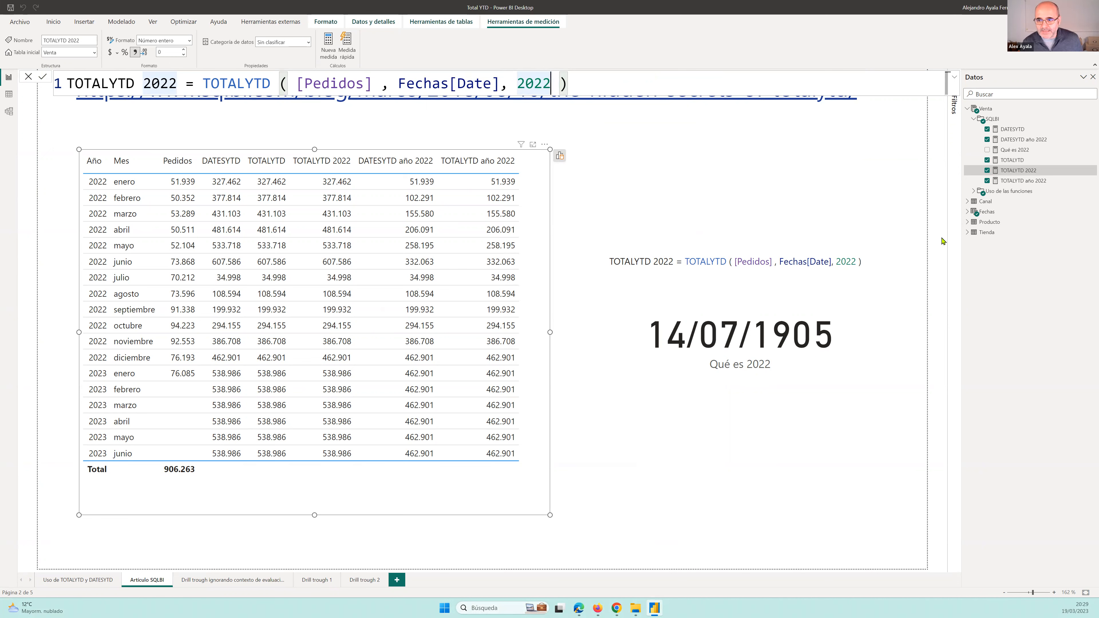
# Open the Qué es 2022 measure behind the card and highlight its CALENDAR ( 2022, 2022 ) expression.
pyautogui.click(774, 339)
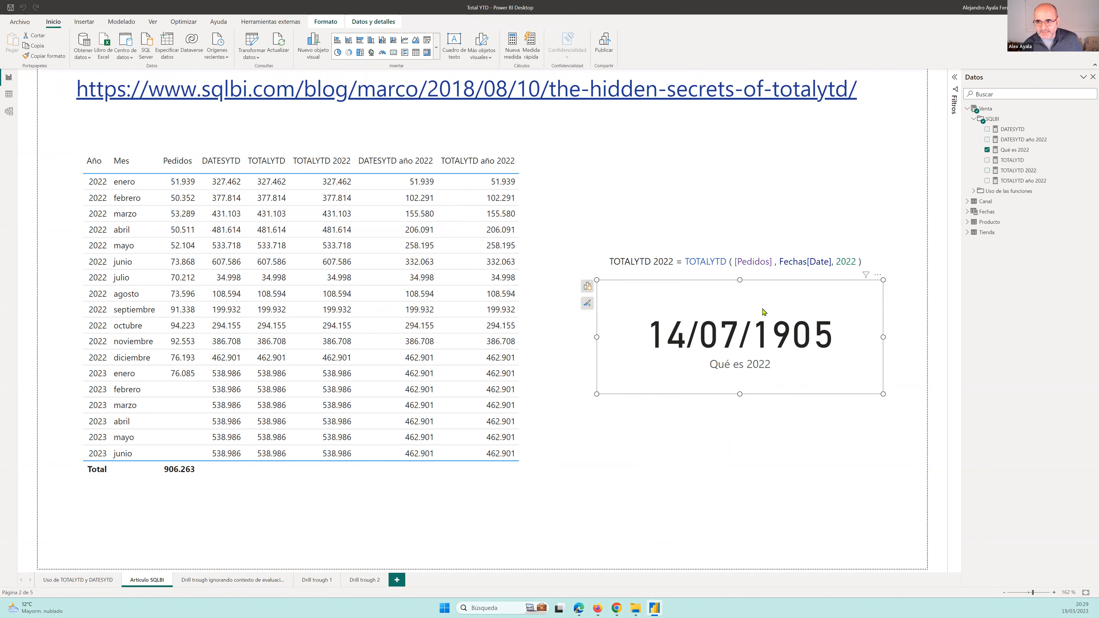
pyautogui.click(1014, 149)
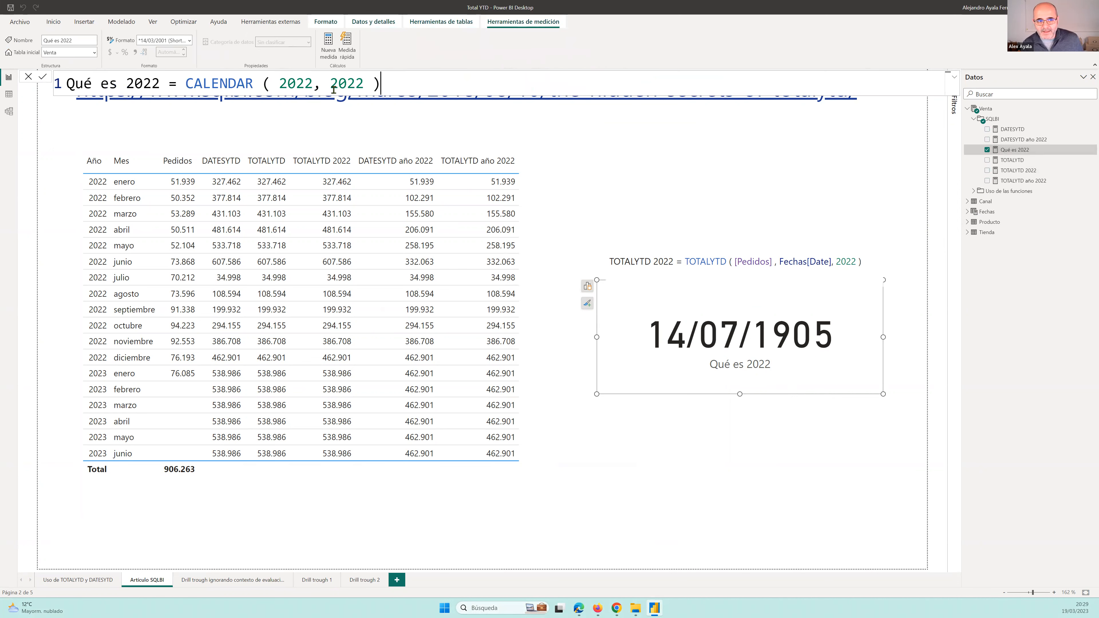
pyautogui.hotkey('shift', 'Left')
pyautogui.hotkey('shift', 'Left')
pyautogui.hotkey('shift', 'Left')
pyautogui.hotkey('shift', 'Left')
pyautogui.hotkey('shift', 'Left')
pyautogui.hotkey('shift', 'Left')
pyautogui.hotkey('shift', 'Left')
pyautogui.hotkey('shift', 'Left')
pyautogui.hotkey('shift', 'Left')
pyautogui.hotkey('shift', 'Left')
pyautogui.hotkey('shift', 'Left')
pyautogui.hotkey('shift', 'Left')
pyautogui.hotkey('shift', 'Left')
pyautogui.hotkey('shift', 'Left')
pyautogui.hotkey('shift', 'Left')
pyautogui.hotkey('shift', 'Left')
pyautogui.hotkey('shift', 'Left')
pyautogui.hotkey('shift', 'Left')
pyautogui.hotkey('shift', 'Left')
pyautogui.hotkey('shift', 'Left')
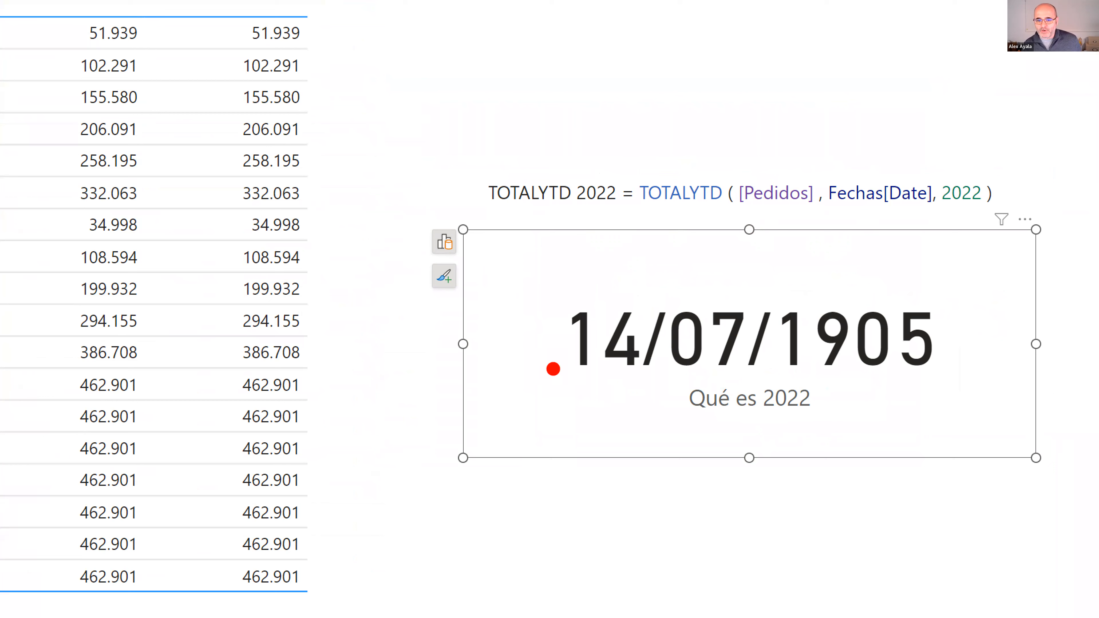
# Circle the date on the Qué es 2022 card and the 2022 argument in the formula text above it, and clear the annotations.
pyautogui.moveTo(579, 382)
pyautogui.mouseDown()
pyautogui.moveTo(974, 375)
pyautogui.moveTo(925, 262)
pyautogui.moveTo(633, 265)
pyautogui.moveTo(543, 387)
pyautogui.moveTo(597, 384)
pyautogui.mouseUp()
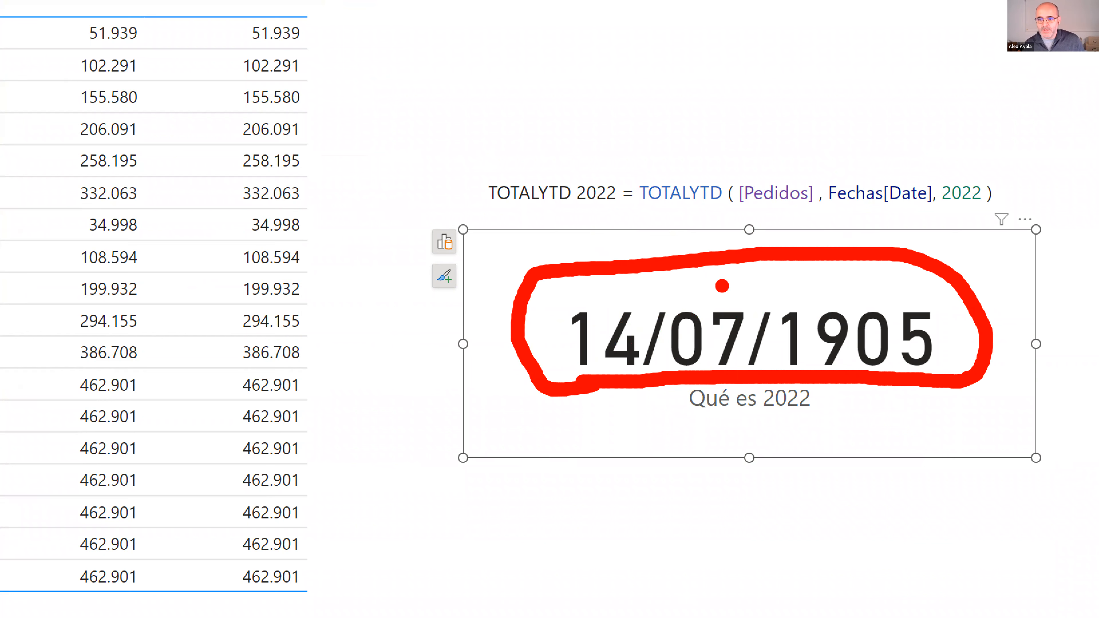
pyautogui.moveTo(988, 215)
pyautogui.mouseDown()
pyautogui.moveTo(935, 215)
pyautogui.moveTo(925, 186)
pyautogui.moveTo(991, 161)
pyautogui.moveTo(988, 218)
pyautogui.mouseUp()
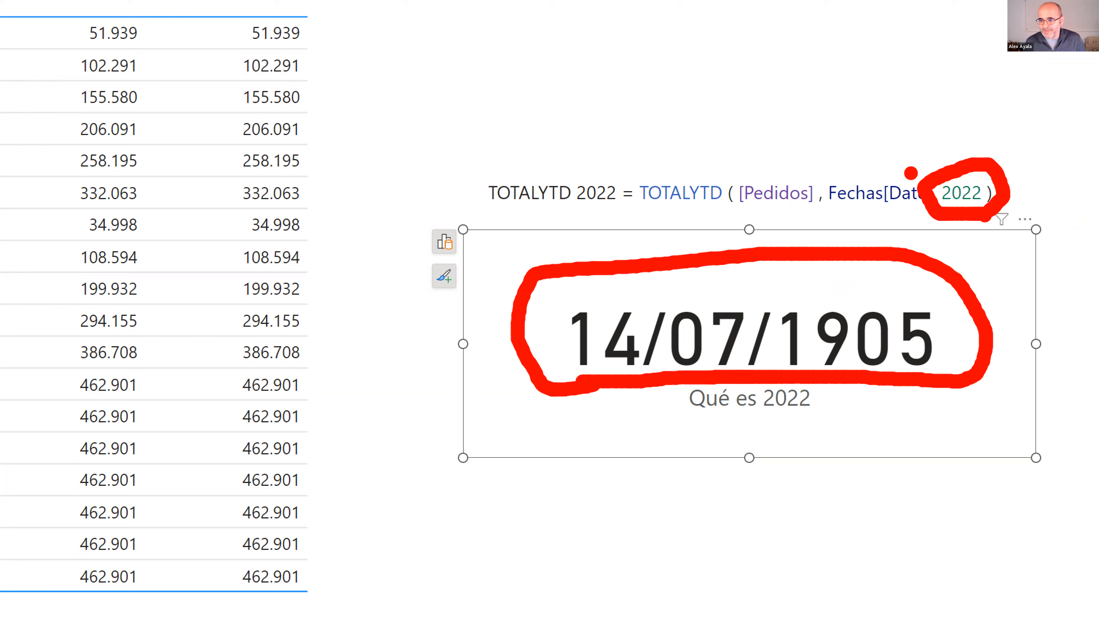
pyautogui.press('Escape')
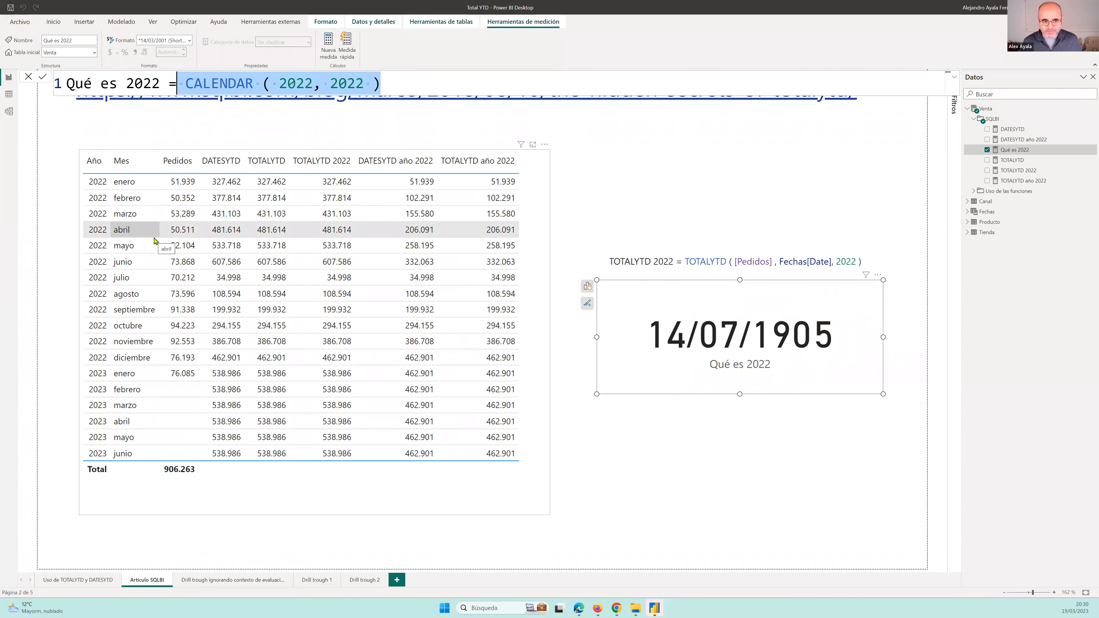
# Mark the TOTALYTD 2022 column header, point arrows at its July to October 2022 values, and clear the annotations.
pyautogui.hotkey('ctrl', '1')
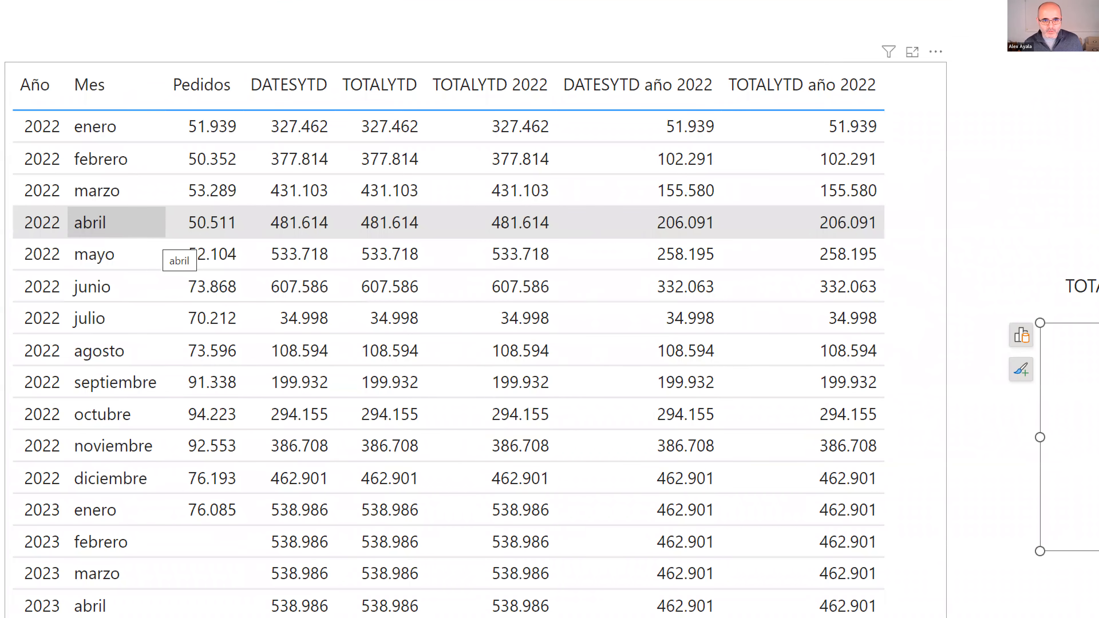
pyautogui.moveTo(621, 55); pyautogui.dragTo(502, 59)
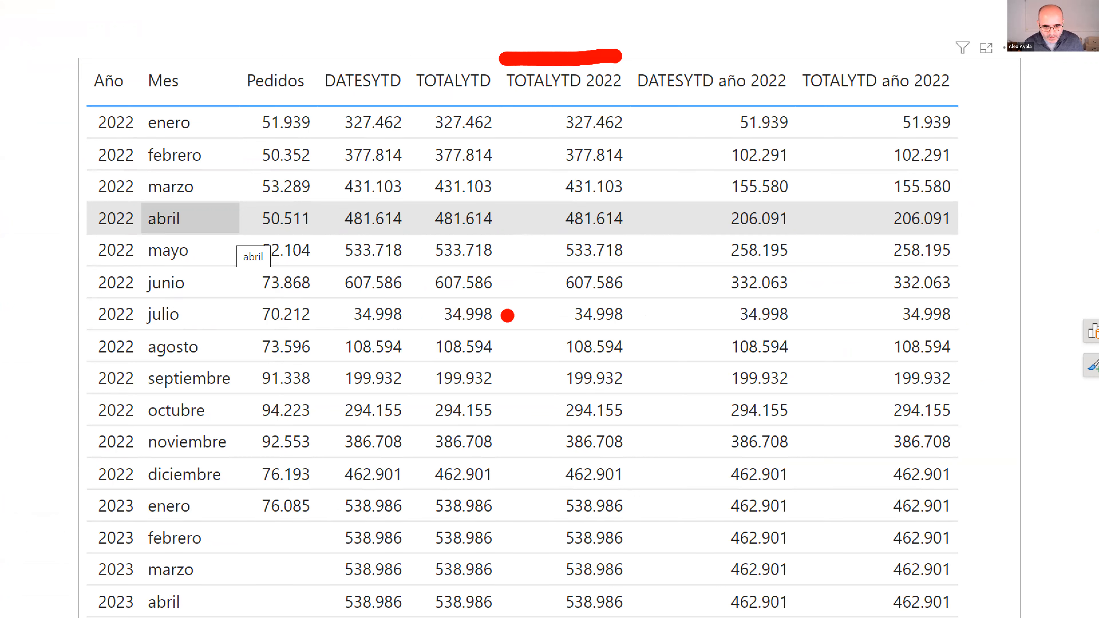
pyautogui.moveTo(565, 315)
pyautogui.mouseDown()
pyautogui.moveTo(443, 312)
pyautogui.moveTo(508, 309)
pyautogui.moveTo(501, 315)
pyautogui.mouseUp()
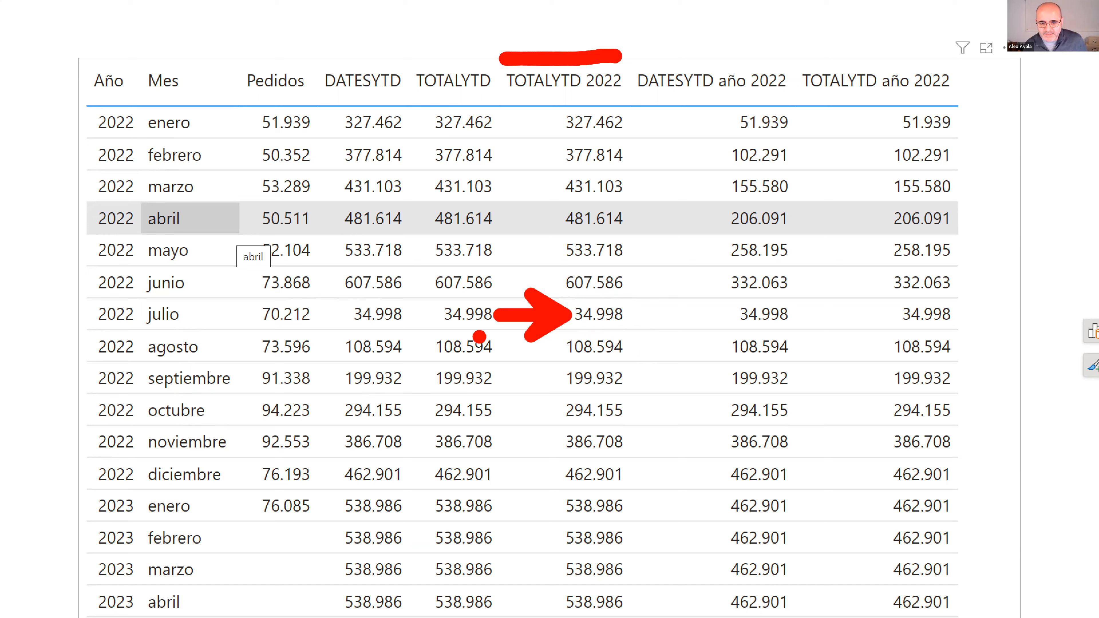
pyautogui.moveTo(559, 350); pyautogui.dragTo(487, 349)
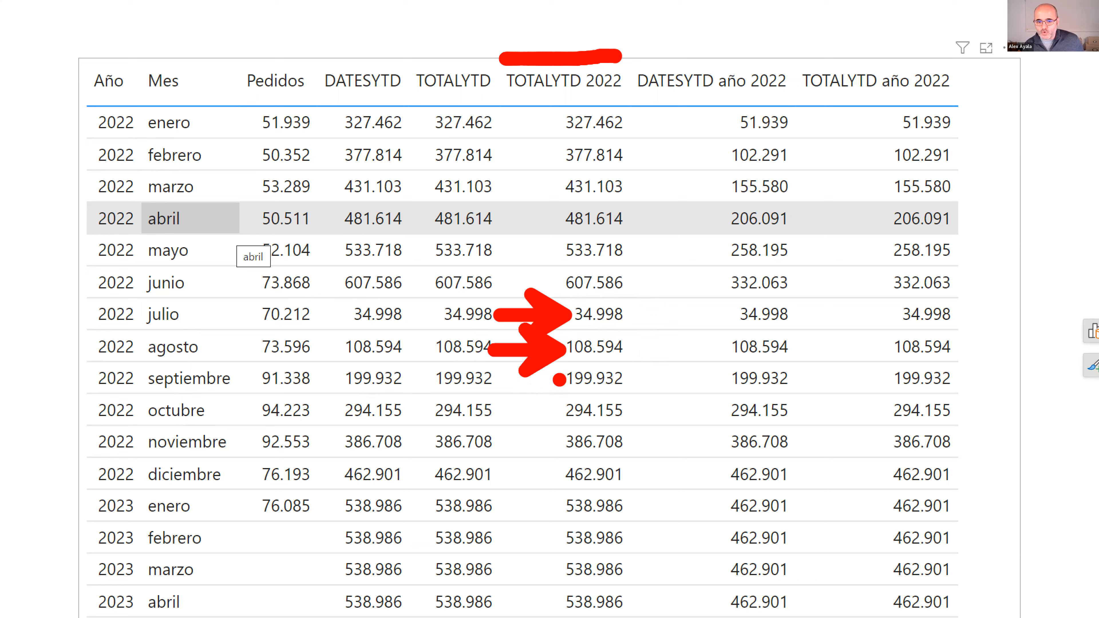
pyautogui.moveTo(556, 379); pyautogui.dragTo(474, 379)
pyautogui.moveTo(549, 413); pyautogui.dragTo(483, 413)
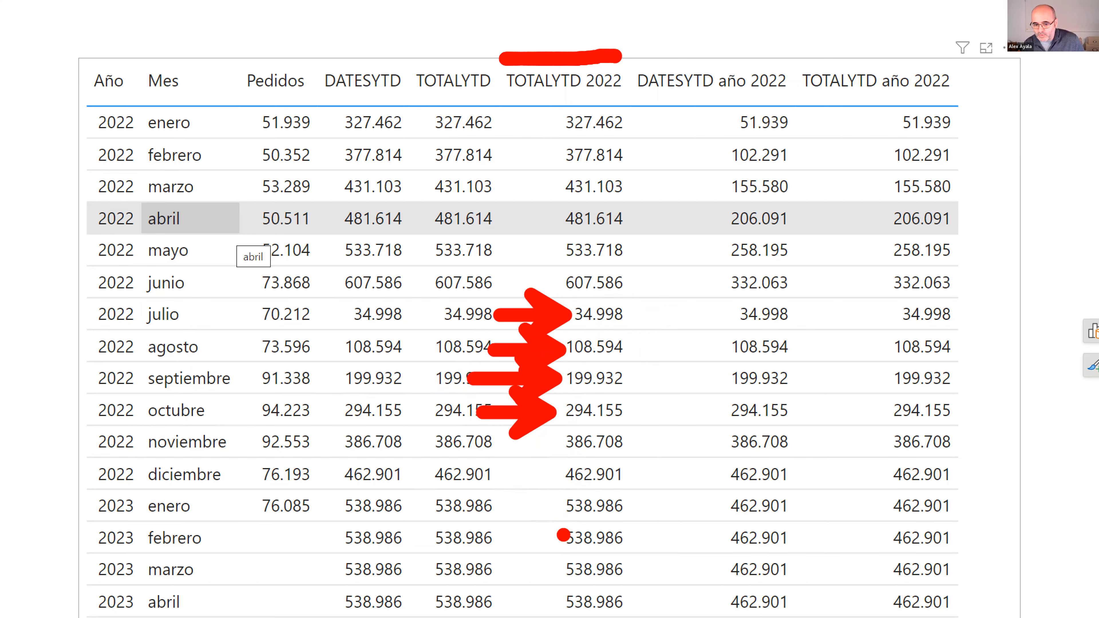
pyautogui.press('Escape')
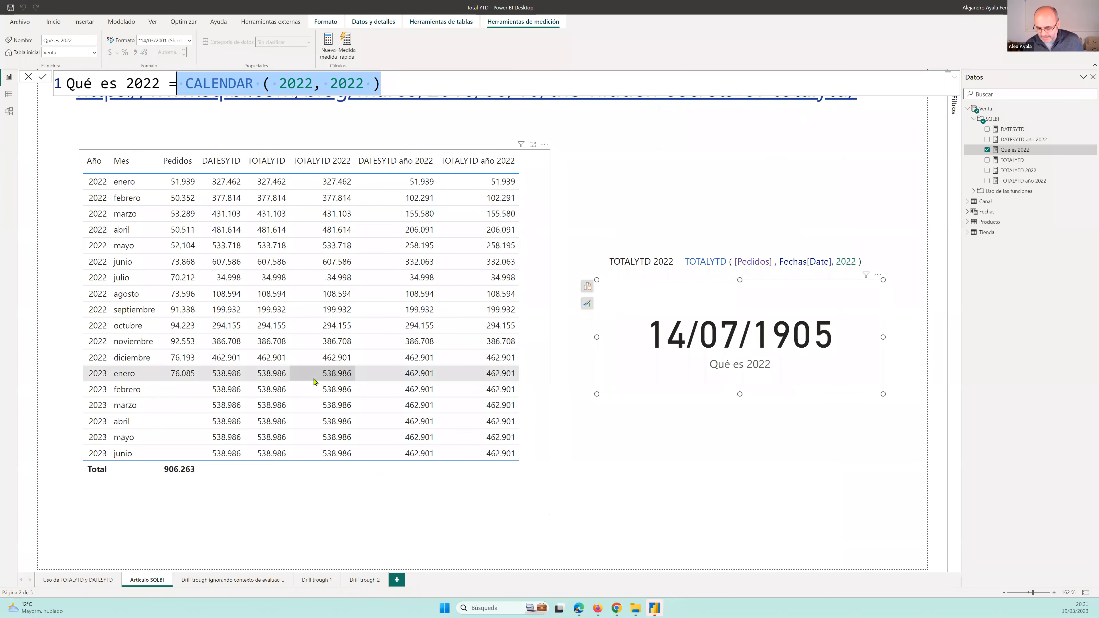
# Point an arrow at the January 2023 value in the TOTALYTD 2022 column, mark the months below it, and clear the annotations.
pyautogui.hotkey('ctrl', '1')
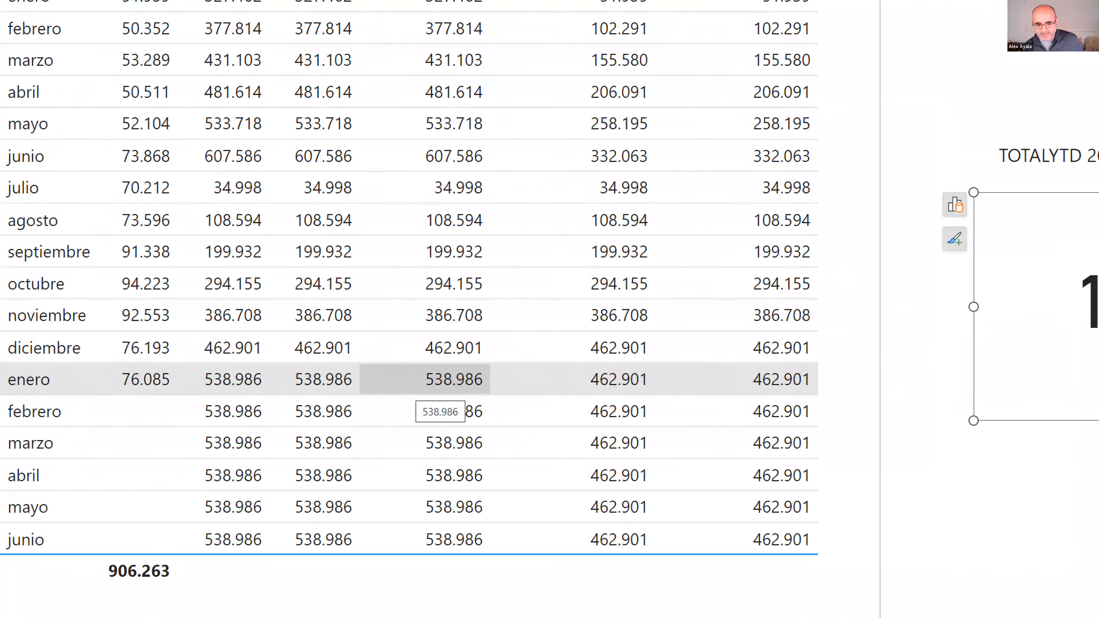
pyautogui.moveTo(364, 382); pyautogui.dragTo(453, 383)
pyautogui.moveTo(444, 456); pyautogui.dragTo(445, 506)
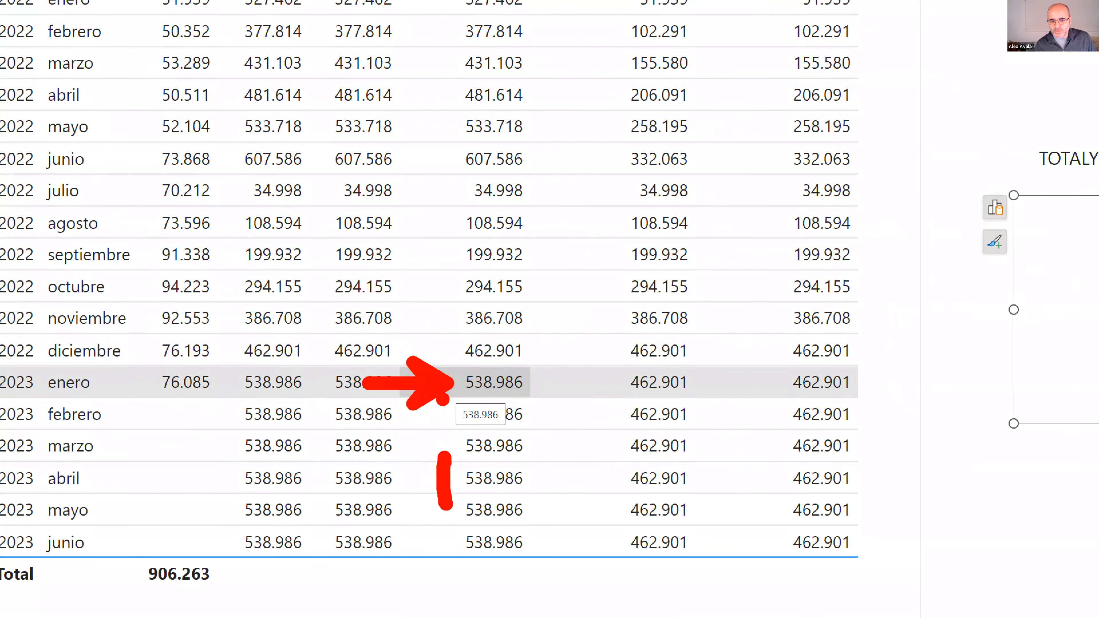
pyautogui.press('Escape')
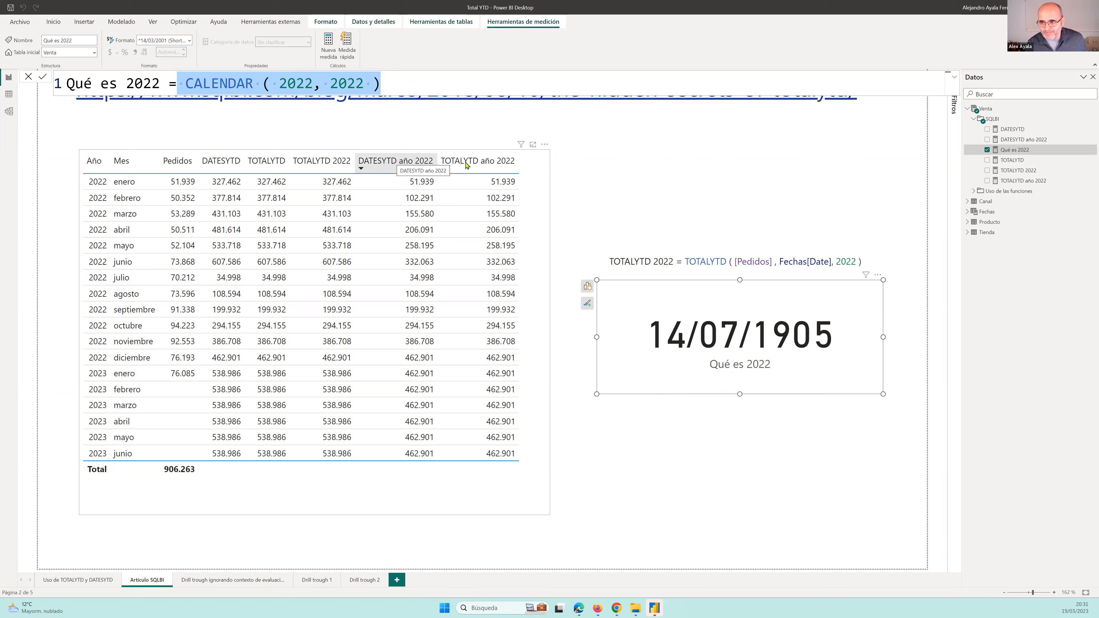
# Open the DATESYTD año 2022 measure and underline its "07/14" argument and the Fechas[Año] = 2022 filter.
pyautogui.click(1020, 140)
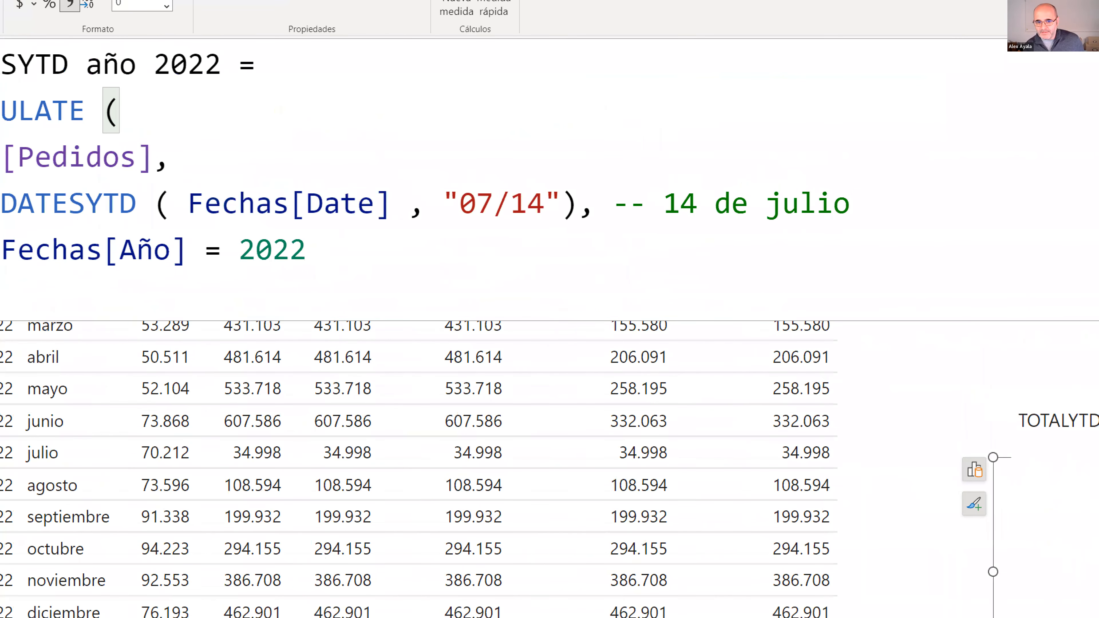
pyautogui.click(557, 227)
pyautogui.moveTo(525, 234); pyautogui.dragTo(589, 235)
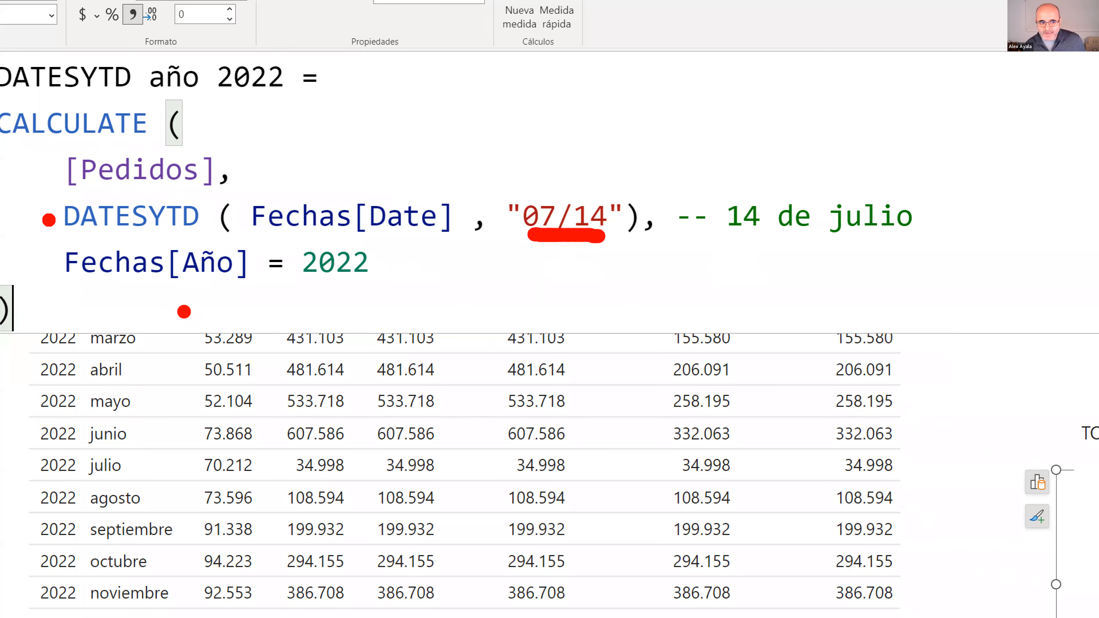
pyautogui.moveTo(65, 294); pyautogui.dragTo(375, 295)
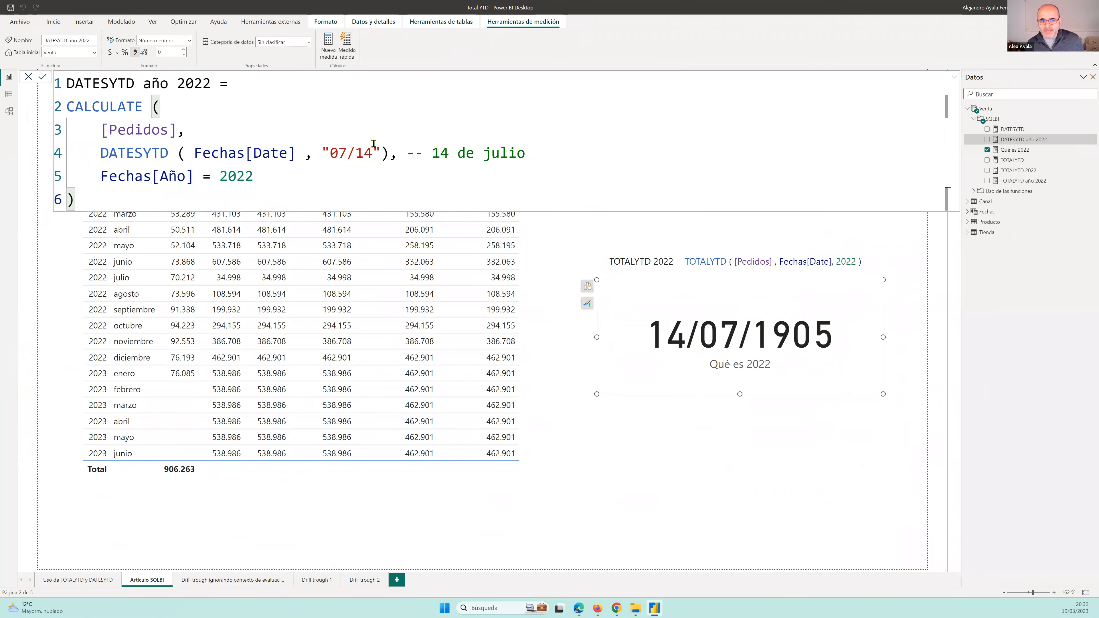
# Collapse the formula editor and draw a red line across the table between the junio and julio 2022 rows.
pyautogui.click(954, 80)
pyautogui.click(955, 80)
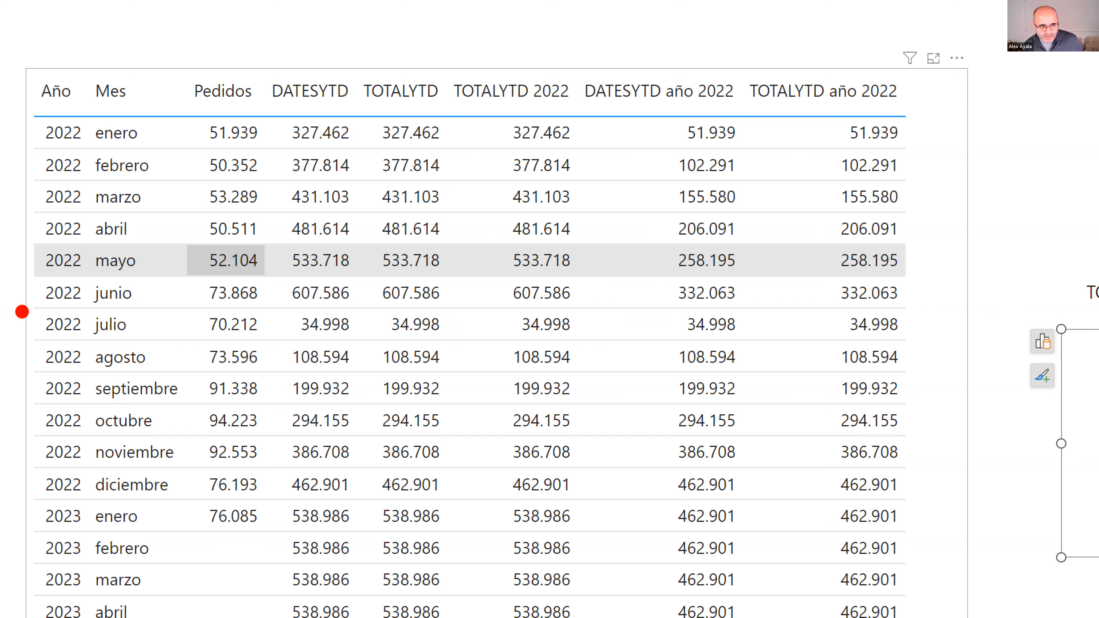
pyautogui.moveTo(24, 306); pyautogui.dragTo(969, 303)
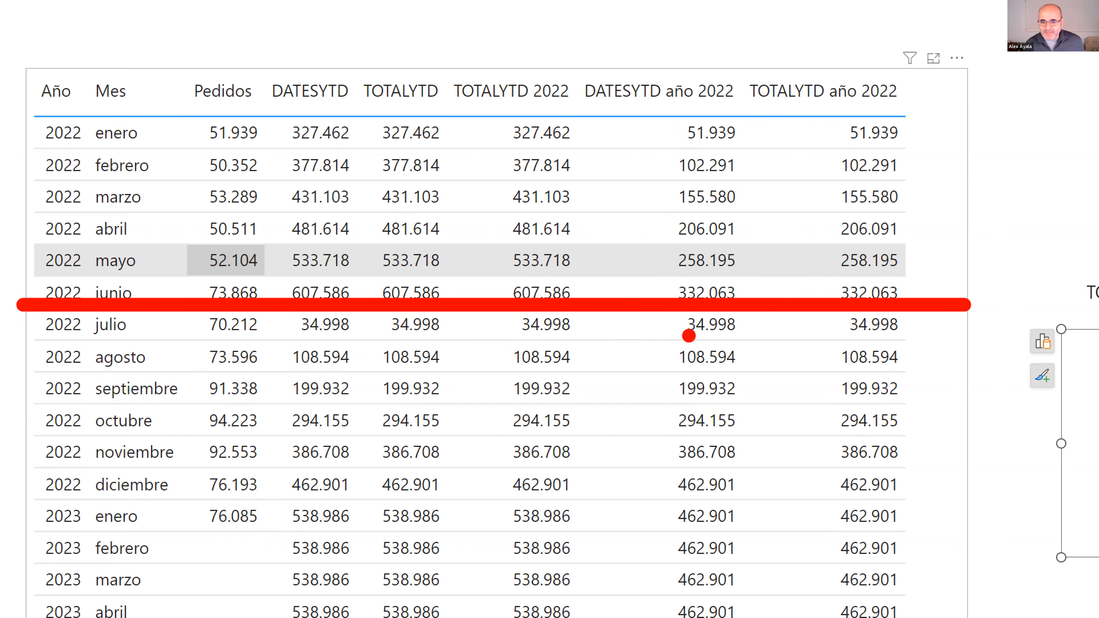
# Mark the julio and agosto 2022 values across the year-to-date columns, frame the TOTALYTD 2022 and DATESYTD año 2022 headers, and clear the annotations.
pyautogui.click(451, 325)
pyautogui.click(512, 325)
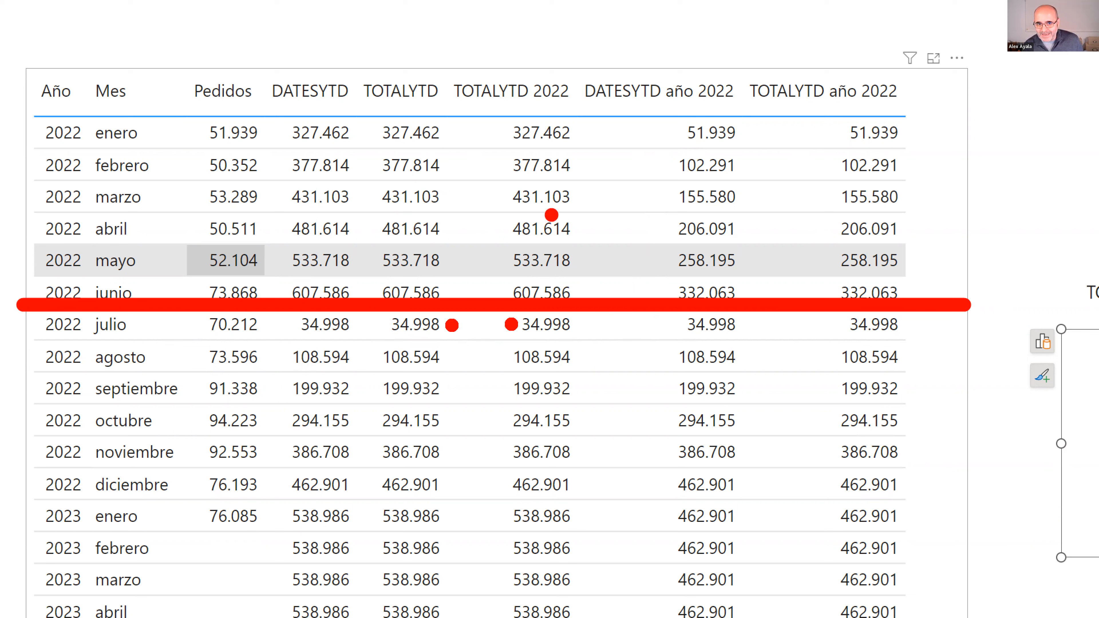
pyautogui.click(679, 325)
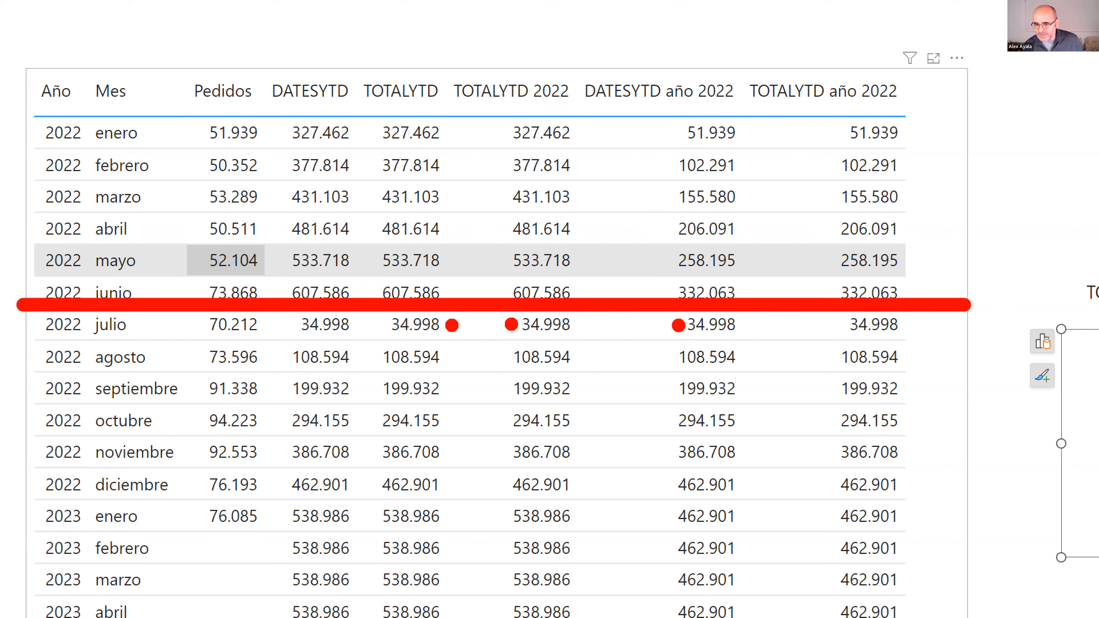
pyautogui.click(462, 358)
pyautogui.click(496, 360)
pyautogui.click(666, 352)
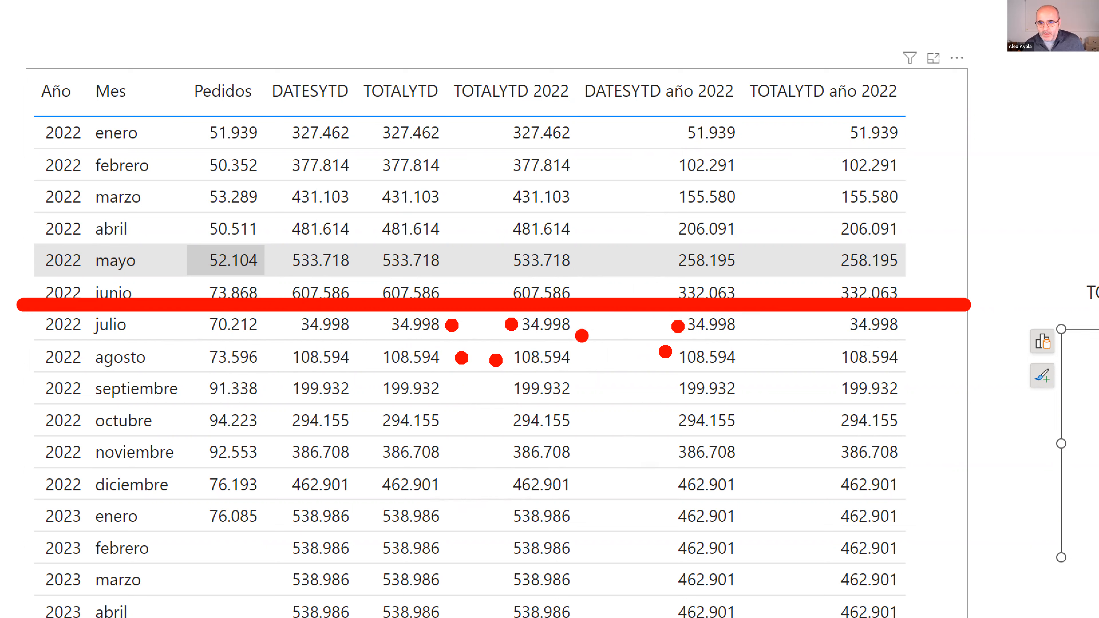
pyautogui.moveTo(433, 54)
pyautogui.mouseDown()
pyautogui.moveTo(666, 117)
pyautogui.moveTo(760, 127)
pyautogui.mouseUp()
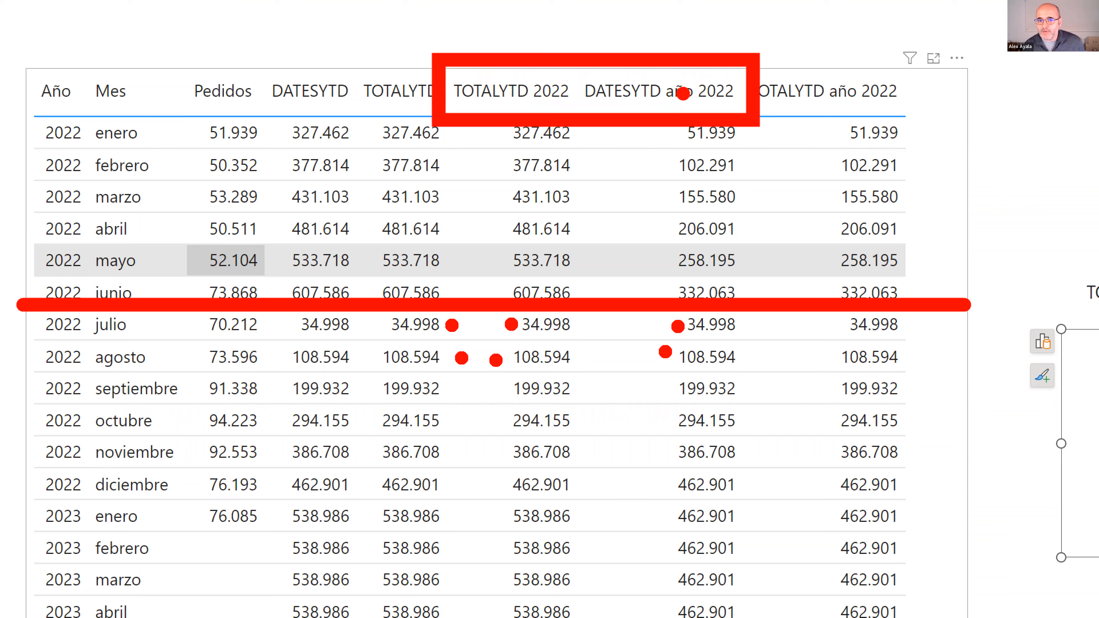
pyautogui.press('Escape')
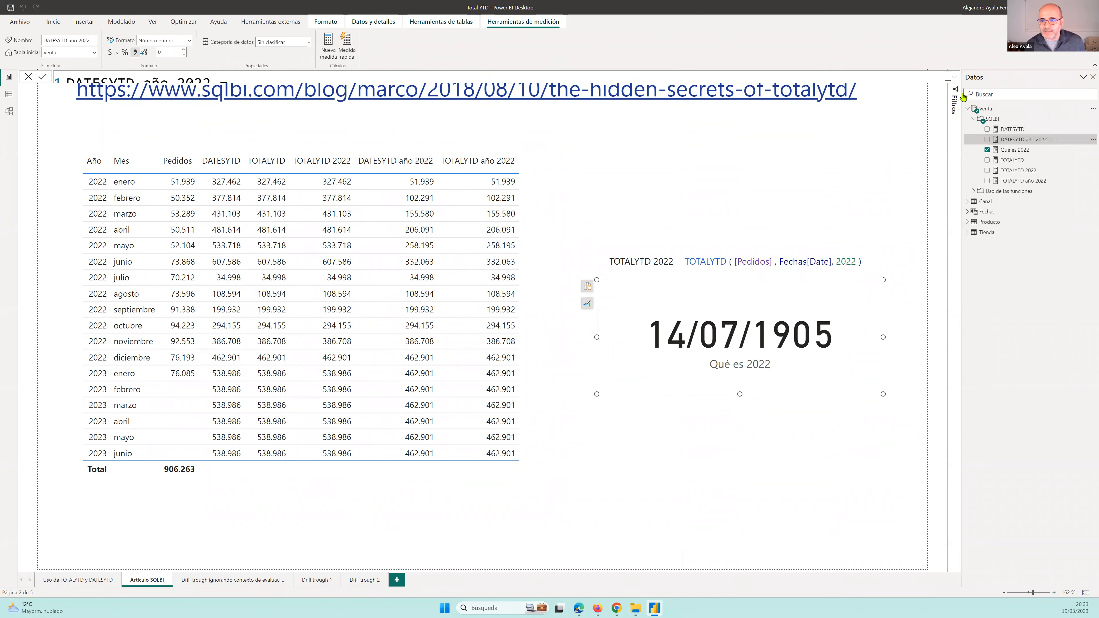
# Highlight the Fechas[Año] = 2022 filter and "07/14" in the DATESYTD año 2022 formula, and the 2022 argument in the TOTALYTD 2022 measure.
pyautogui.click(955, 79)
pyautogui.moveTo(270, 178); pyautogui.dragTo(135, 188)
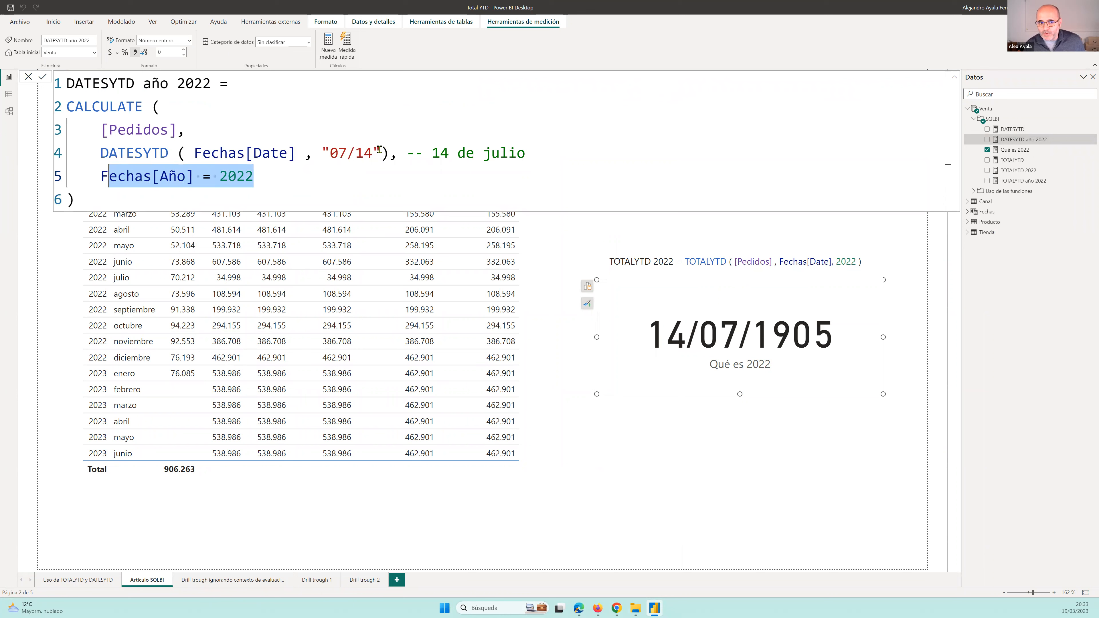
pyautogui.moveTo(380, 153); pyautogui.dragTo(316, 167)
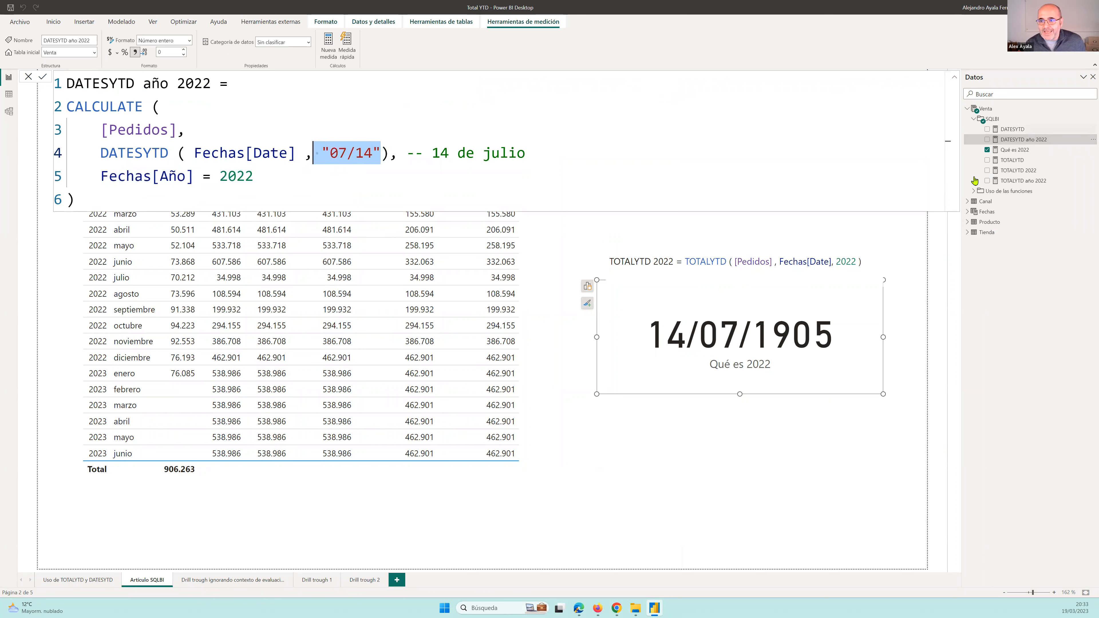
pyautogui.click(1013, 171)
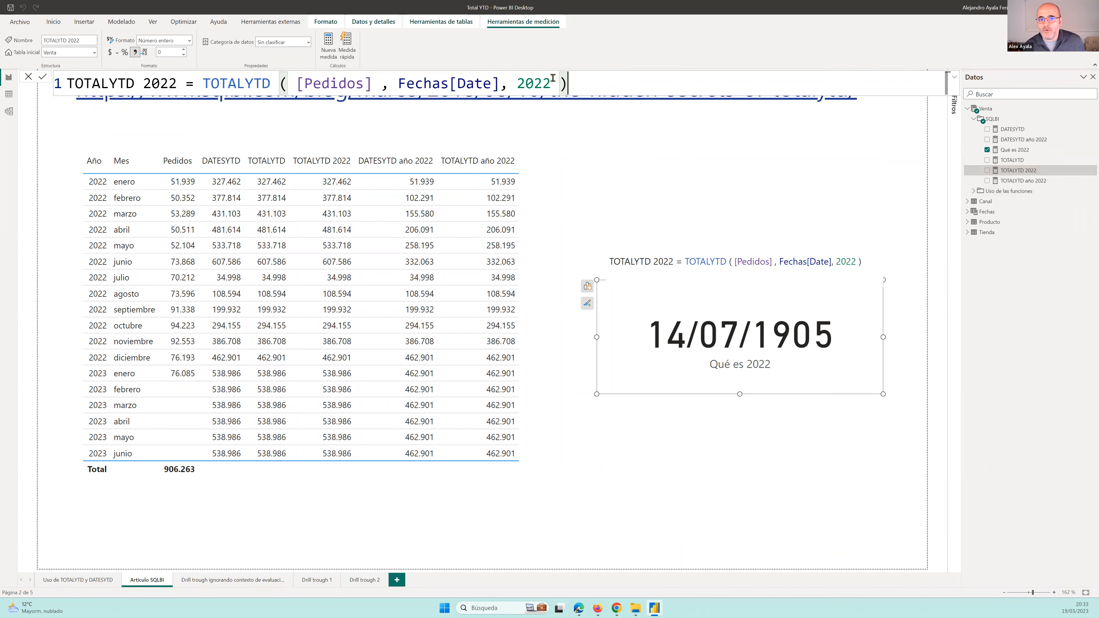
pyautogui.moveTo(551, 80); pyautogui.dragTo(517, 83)
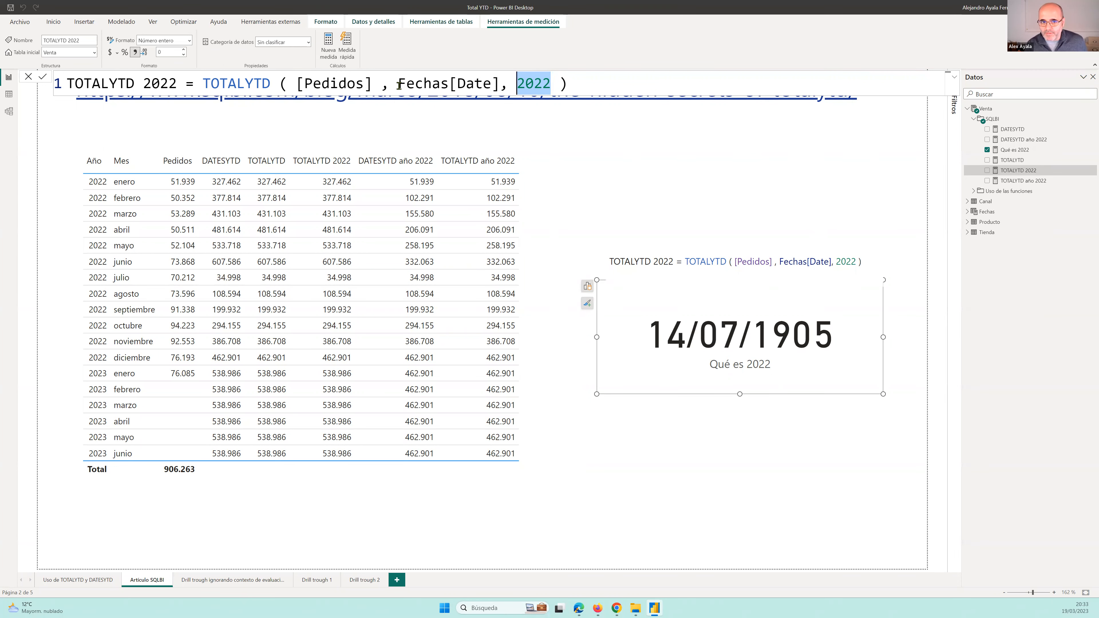
# Open the TOTALYTD año 2022 measure and highlight its Fechas[Año] = 2022 filter and "07/14" argument.
pyautogui.click(1014, 181)
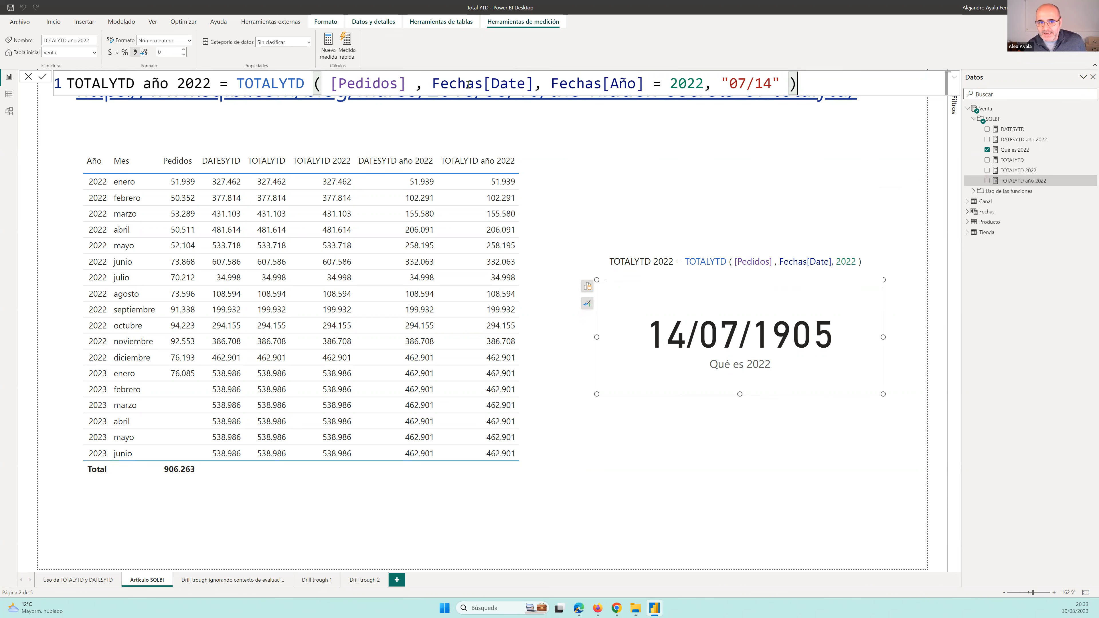
pyautogui.moveTo(704, 83); pyautogui.dragTo(550, 83)
pyautogui.moveTo(788, 83); pyautogui.dragTo(722, 83)
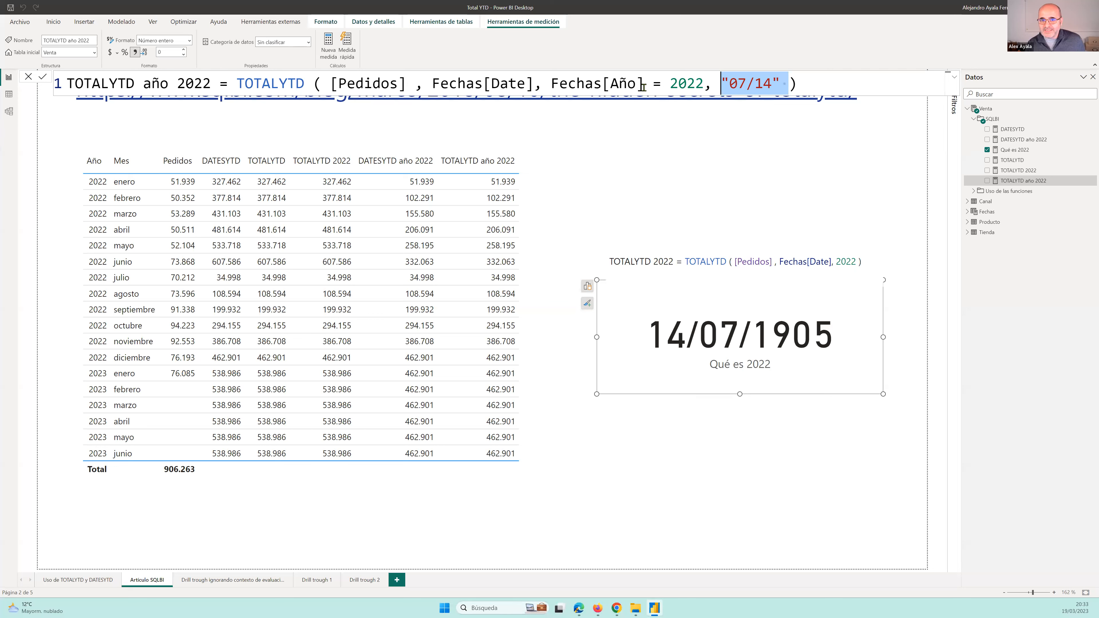
pyautogui.moveTo(704, 82); pyautogui.dragTo(560, 82)
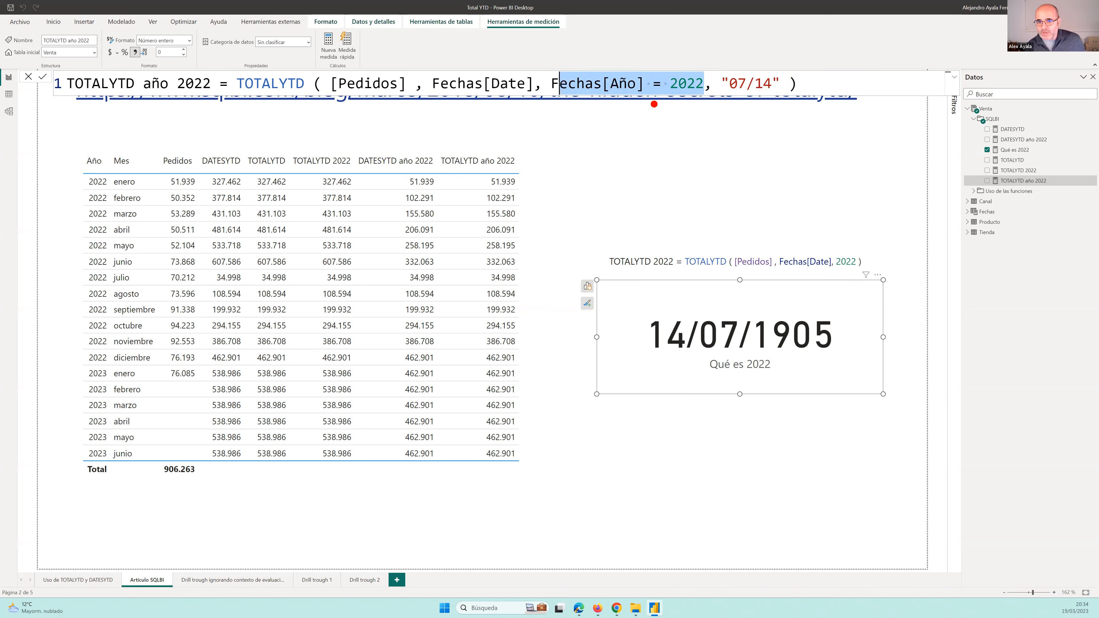
# Handwrite 2022 and circle the TOTALYTD 2022 header in red, point a blue arrow at the circled "07/14", and clear the annotations.
pyautogui.moveTo(648, 132)
pyautogui.mouseDown()
pyautogui.moveTo(662, 165)
pyautogui.moveTo(688, 155)
pyautogui.moveTo(682, 129)
pyautogui.moveTo(774, 149)
pyautogui.mouseUp()
pyautogui.moveTo(348, 165)
pyautogui.mouseDown()
pyautogui.moveTo(323, 175)
pyautogui.moveTo(286, 163)
pyautogui.moveTo(359, 145)
pyautogui.moveTo(342, 171)
pyautogui.mouseUp()
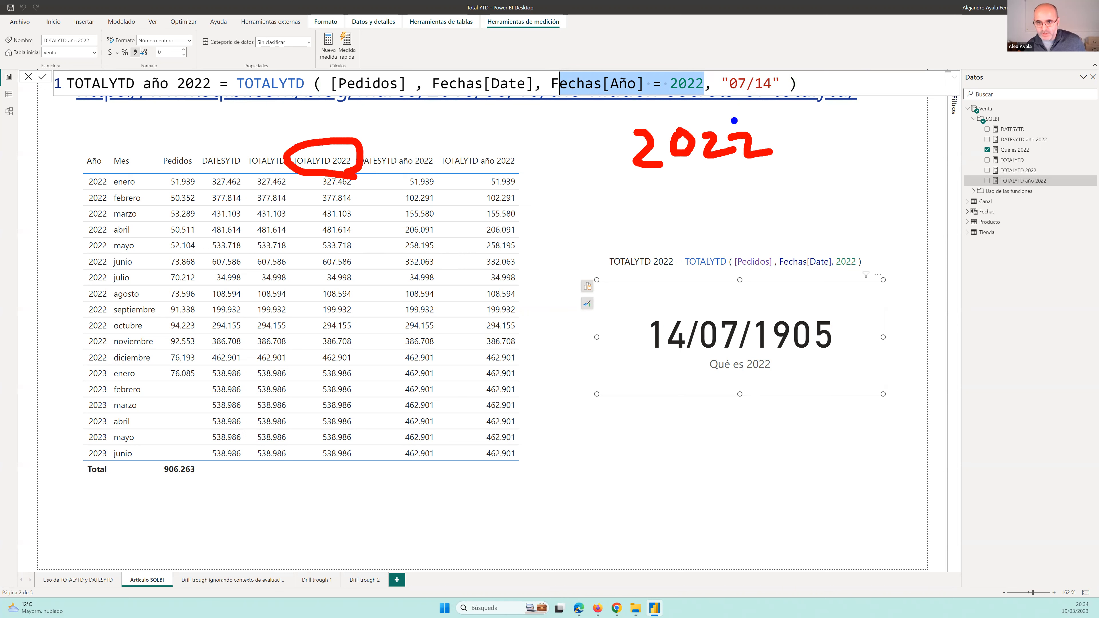
pyautogui.moveTo(754, 103)
pyautogui.mouseDown()
pyautogui.moveTo(779, 65)
pyautogui.moveTo(709, 80)
pyautogui.moveTo(895, 196)
pyautogui.mouseUp()
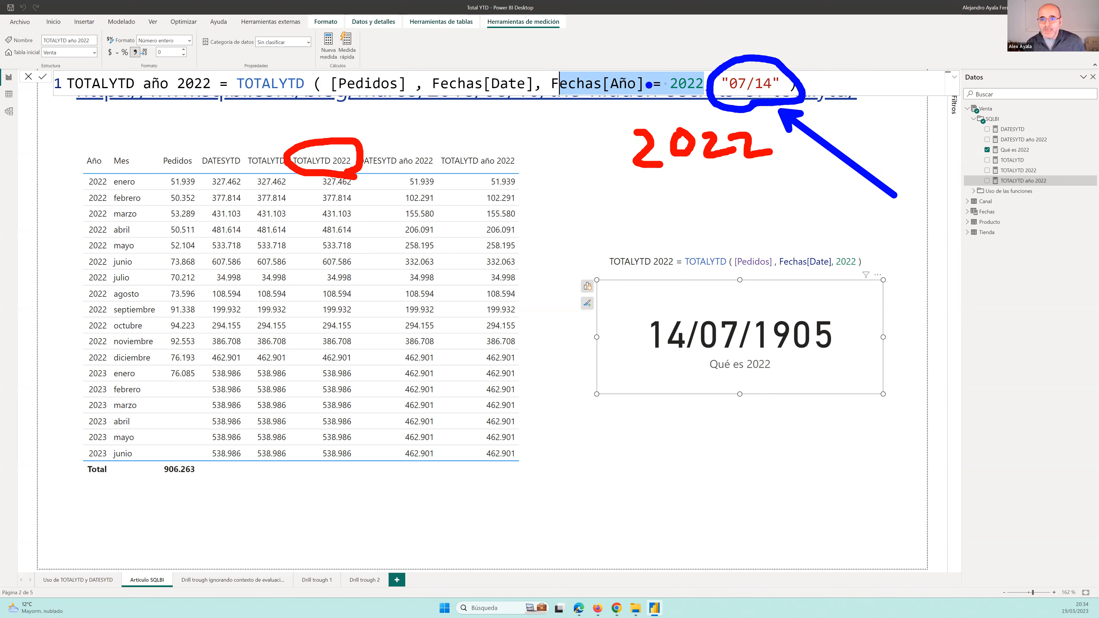
pyautogui.press('Escape')
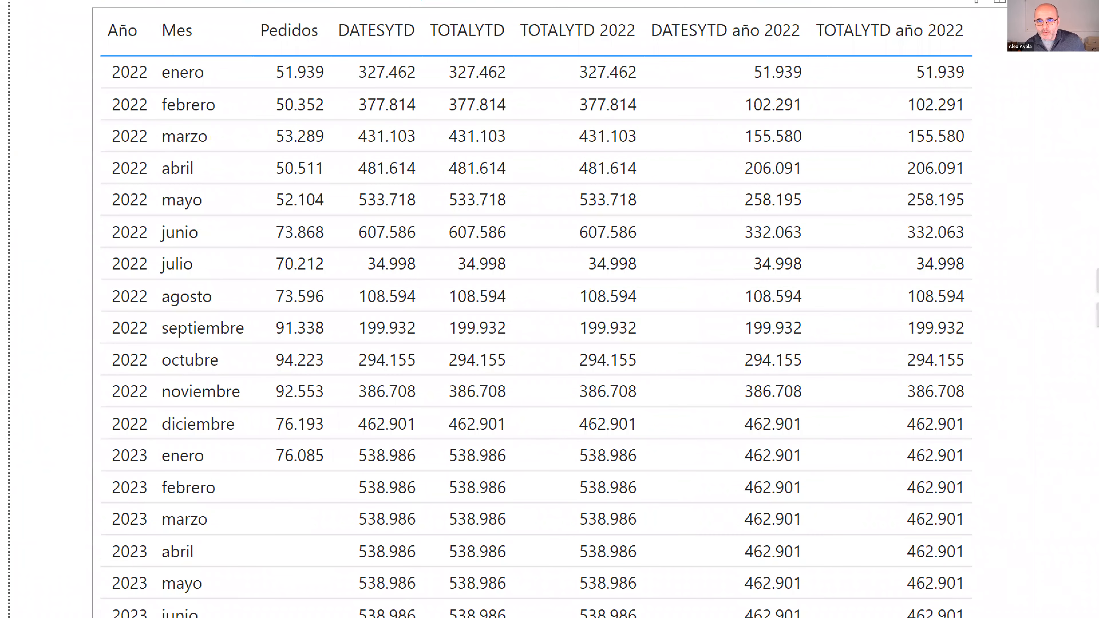
# Underline the TOTALYTD 2022 header in blue, mark its enero and febrero 2023 values, draw a line below the enero 2023 row, and erase the marks.
pyautogui.click(283, 238)
pyautogui.moveTo(626, 57); pyautogui.dragTo(521, 58)
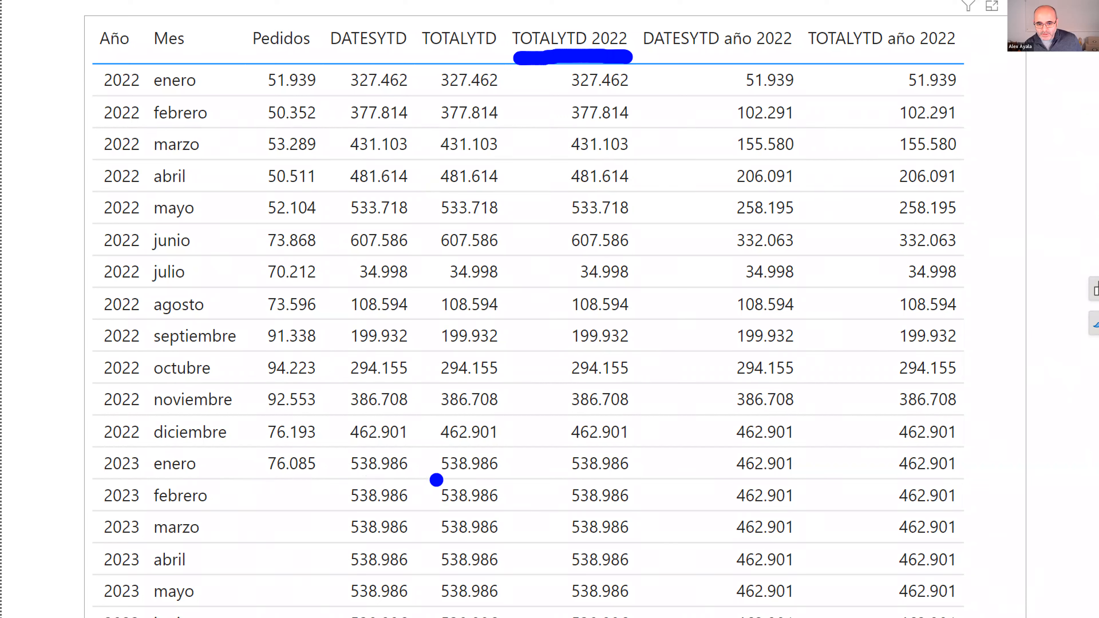
pyautogui.click(560, 459)
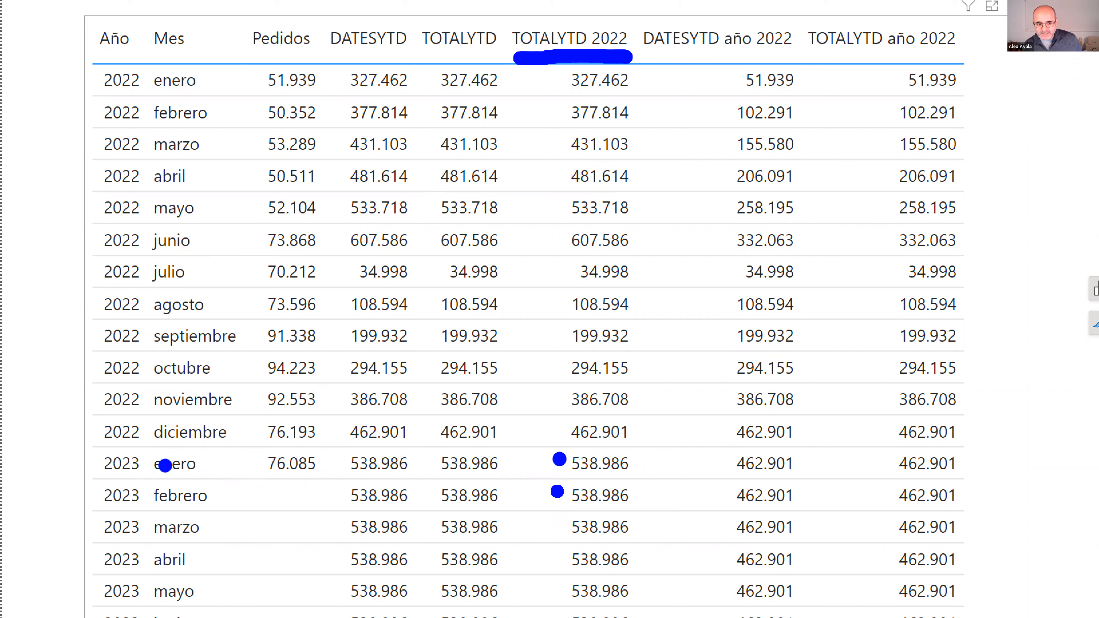
pyautogui.moveTo(99, 483); pyautogui.dragTo(515, 495)
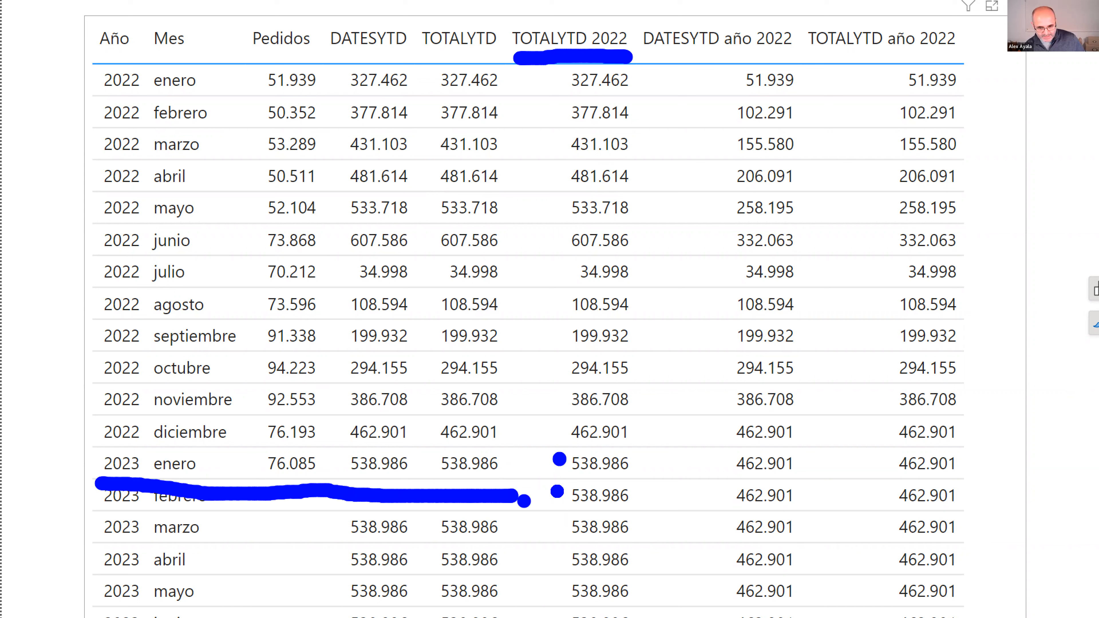
pyautogui.press('e')
# Frame the last three enero 2023 values, tick both año 2022 results, circle that month's Pedidos value, and clear the annotations.
pyautogui.moveTo(540, 436); pyautogui.dragTo(989, 493)
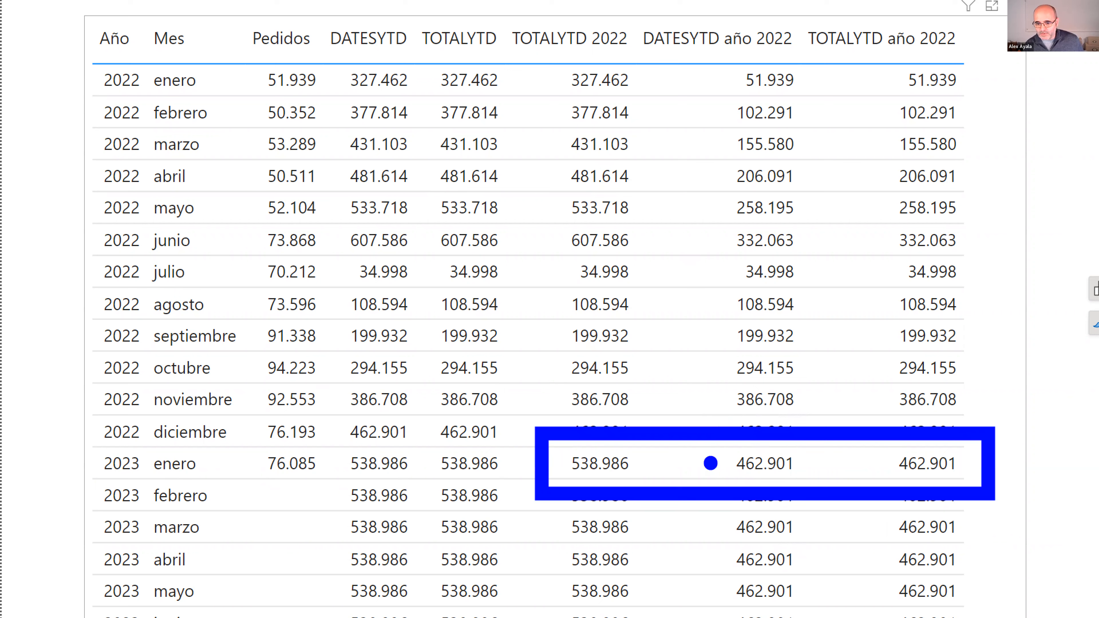
pyautogui.moveTo(710, 464); pyautogui.dragTo(735, 444)
pyautogui.moveTo(868, 464); pyautogui.dragTo(902, 442)
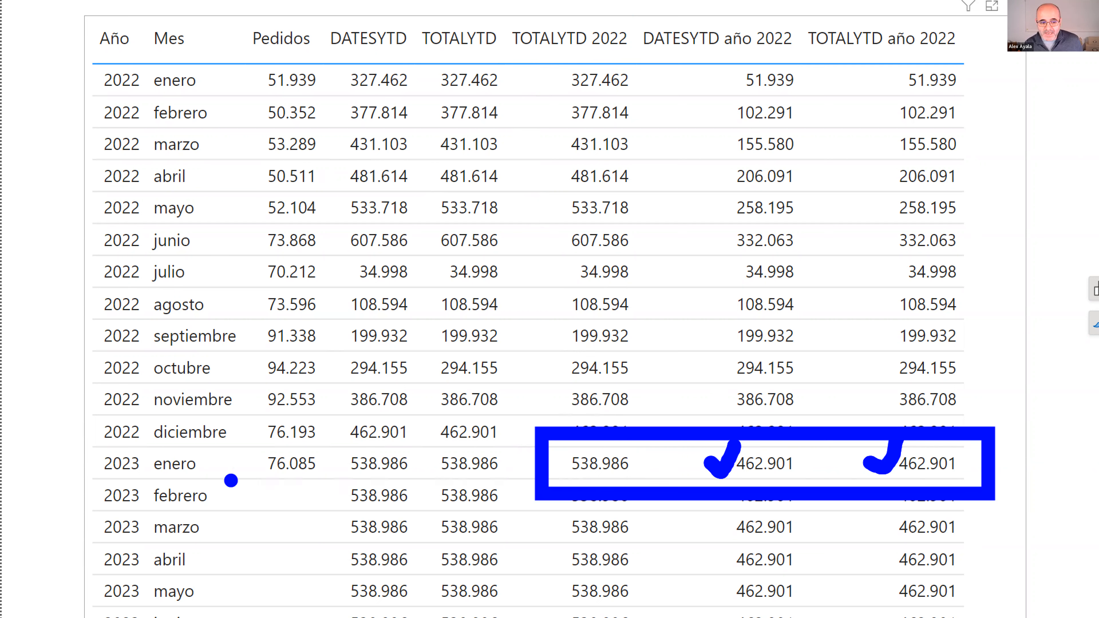
pyautogui.moveTo(287, 491)
pyautogui.mouseDown()
pyautogui.moveTo(340, 472)
pyautogui.moveTo(260, 438)
pyautogui.moveTo(266, 493)
pyautogui.moveTo(312, 498)
pyautogui.mouseUp()
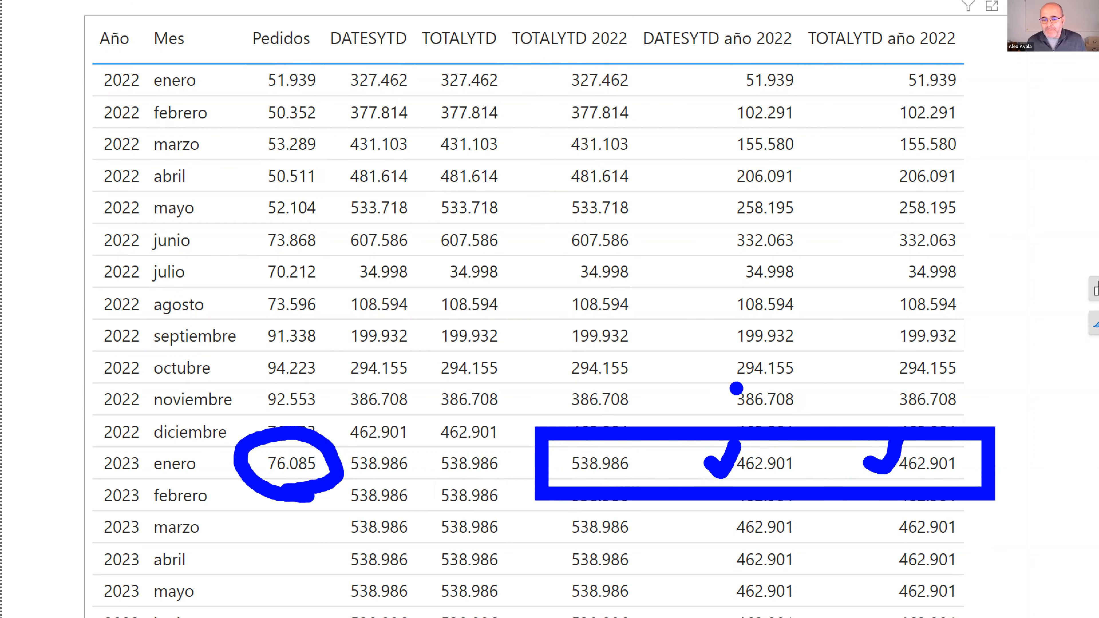
pyautogui.press('Escape')
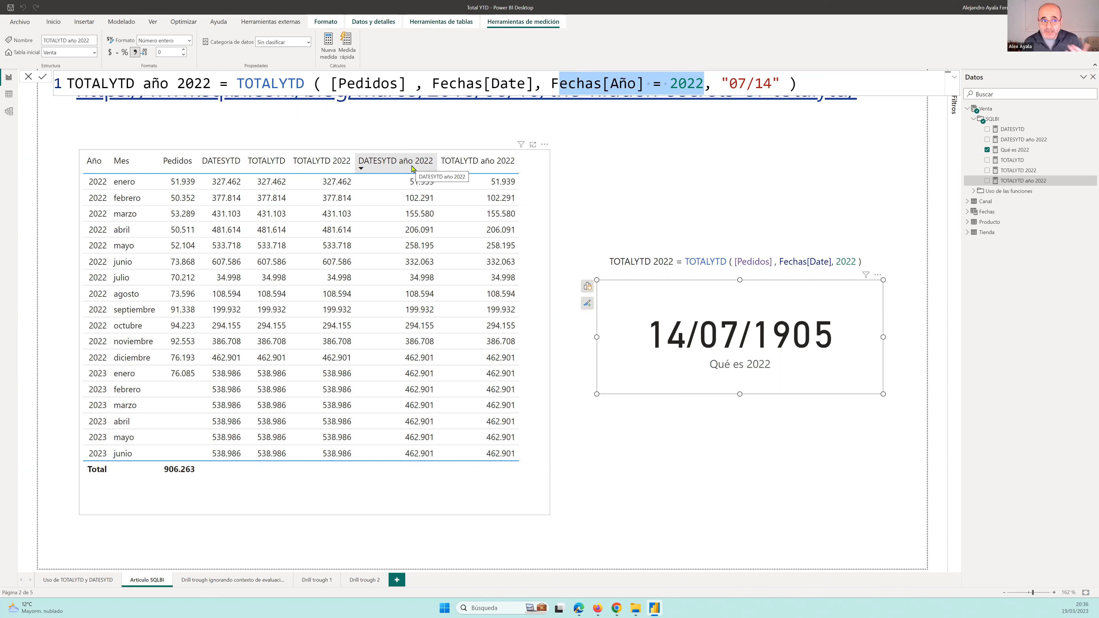
pyautogui.click(598, 168)
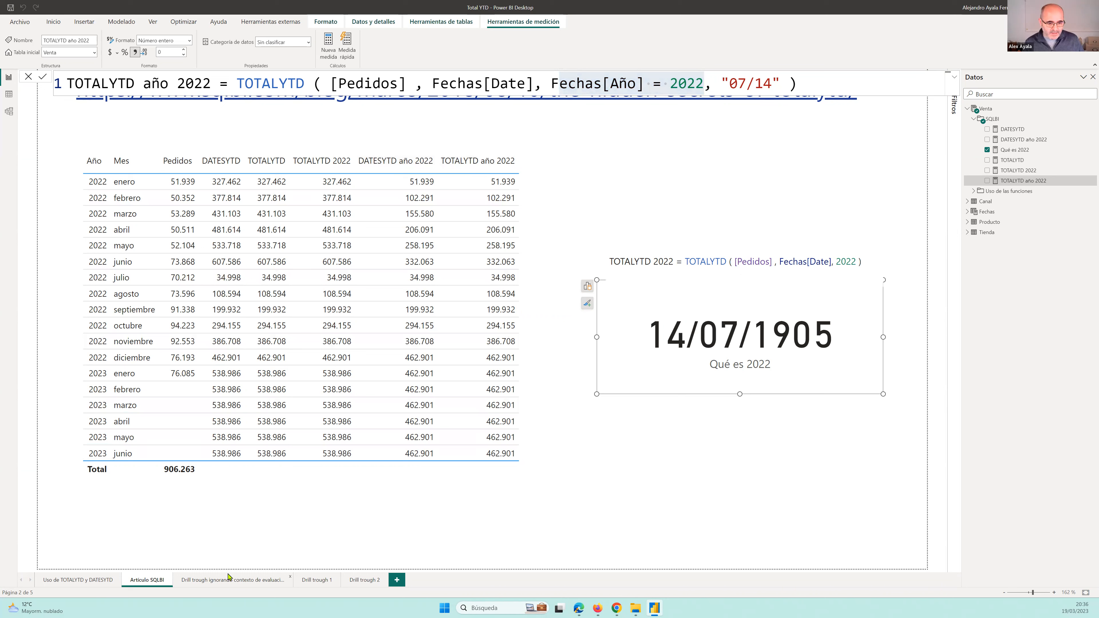